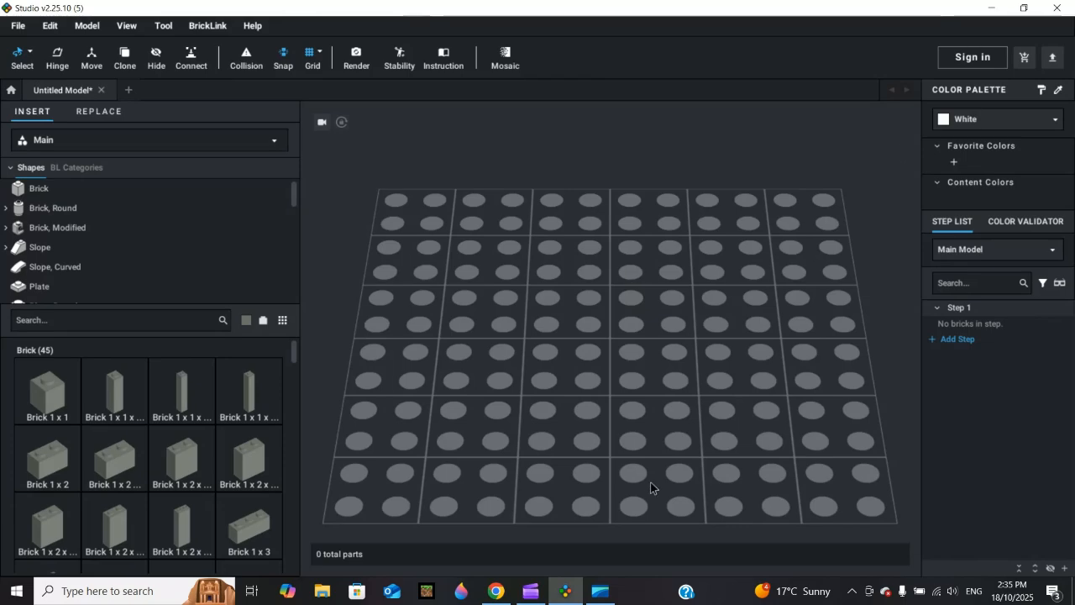
Step: Switch to Chrome, search the web for "bricklink studio 2.0" and open BrickLink's Studio download page
{"action": "mouse_move", "coordinate": [495, 594]}
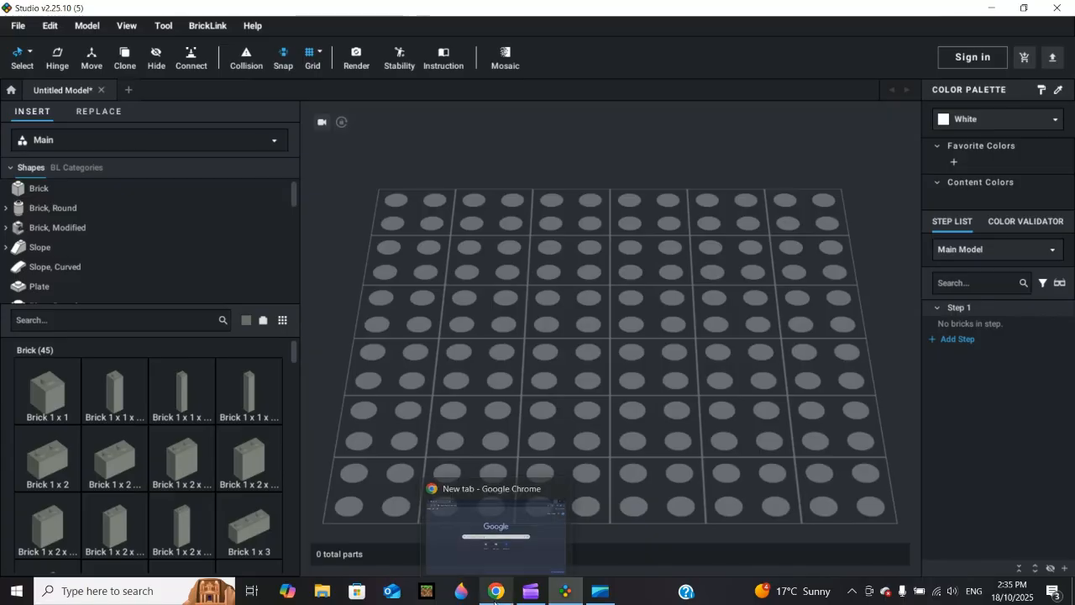
{"action": "left_click", "coordinate": [495, 595]}
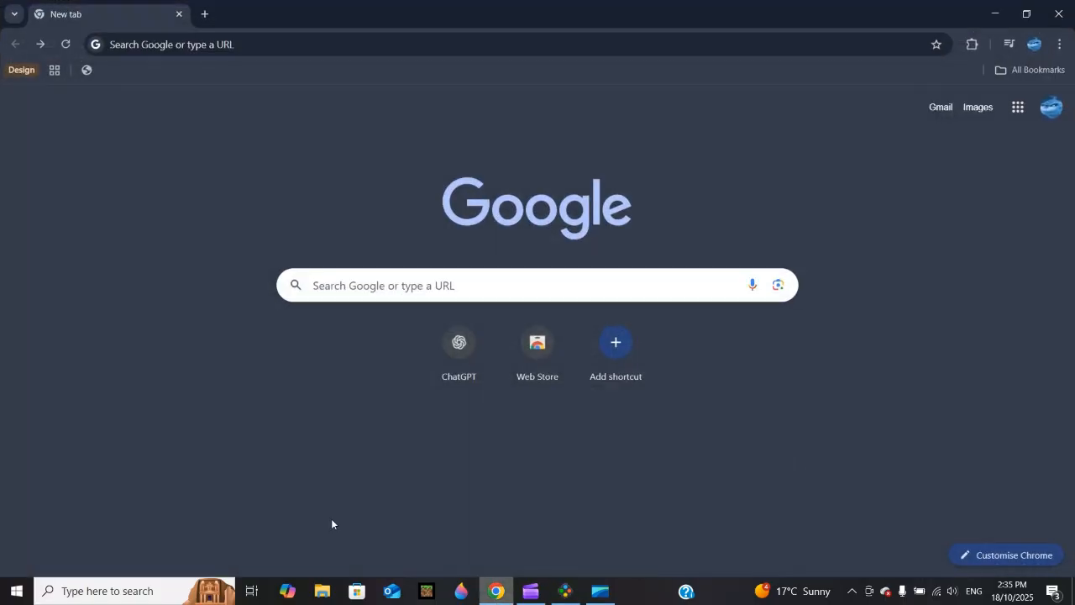
{"action": "left_click", "coordinate": [156, 47]}
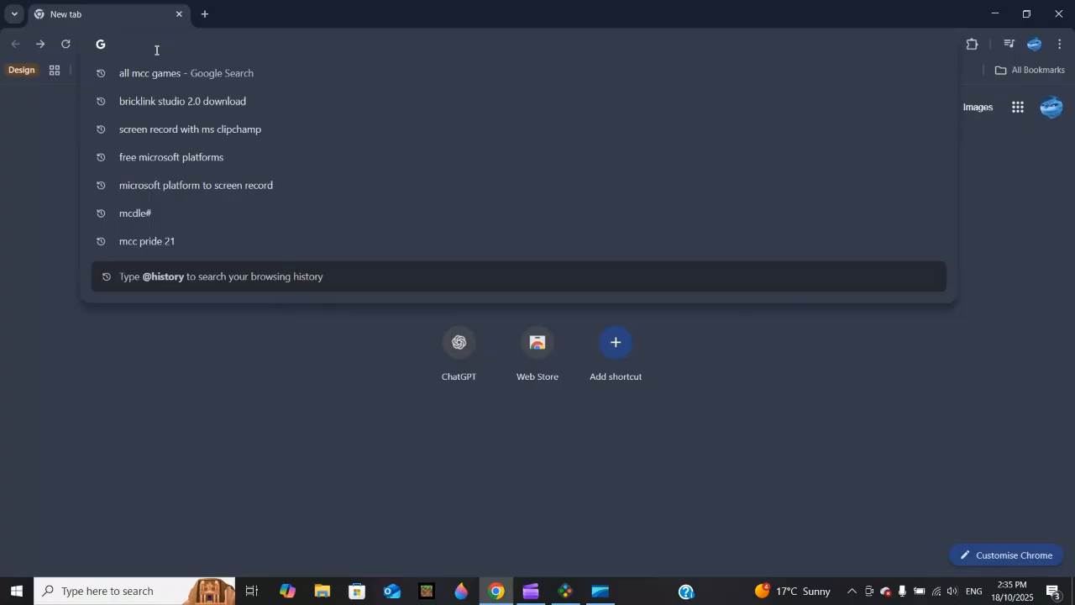
{"action": "type", "text": "bricklink studio 2.0"}
{"action": "key", "text": "Return"}
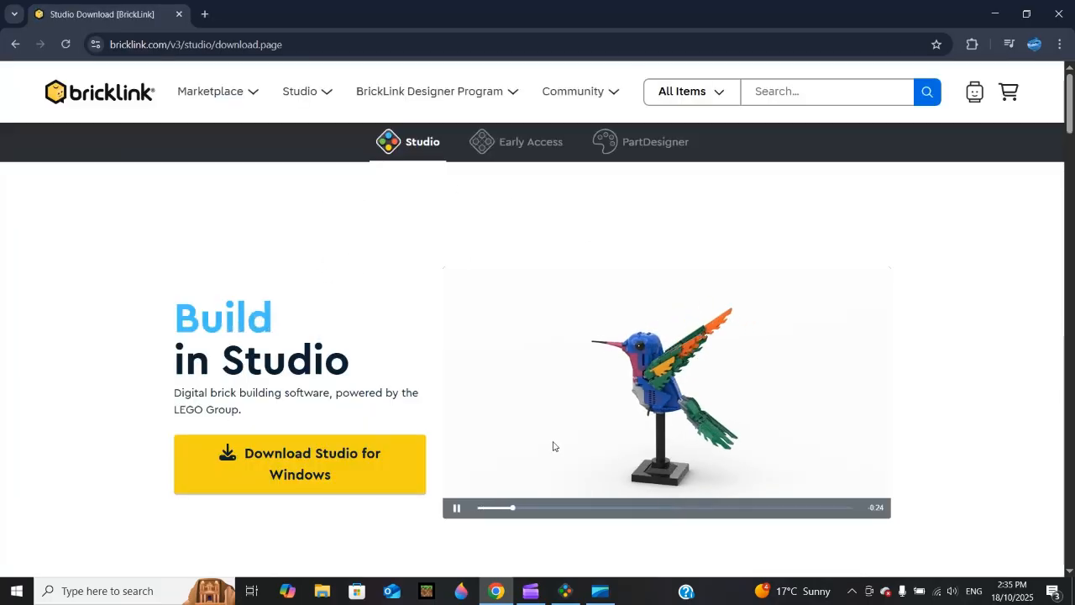
{"action": "scroll", "coordinate": [305, 307], "scroll_direction": "down", "scroll_amount": 2}
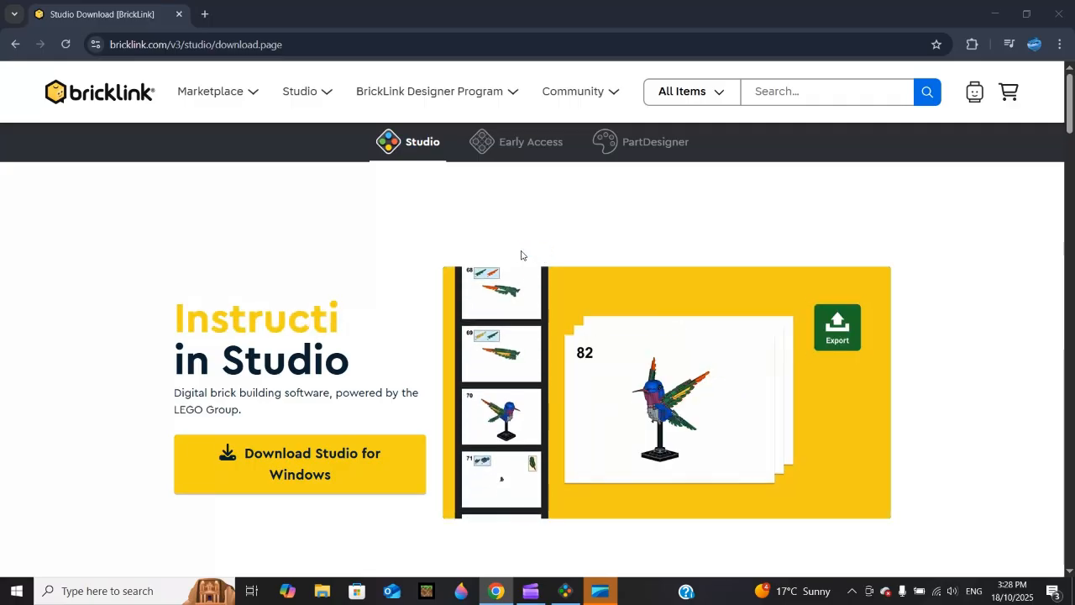
Step: Open the Studio 2.0 folder inside Documents in File Explorer
{"action": "left_click", "coordinate": [322, 590]}
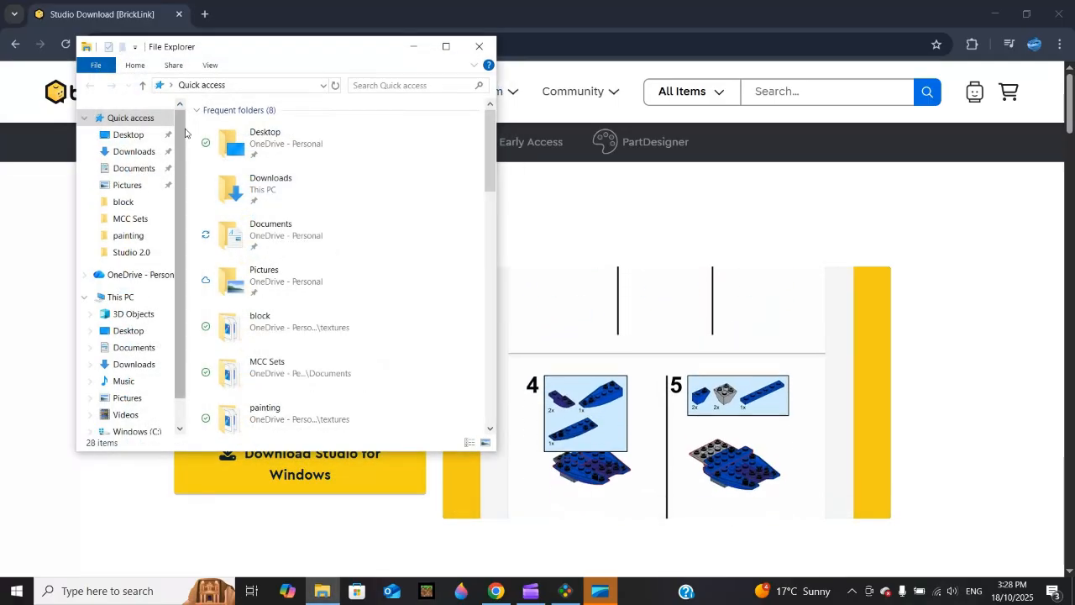
{"action": "scroll", "coordinate": [182, 136], "scroll_direction": "down", "scroll_amount": 1}
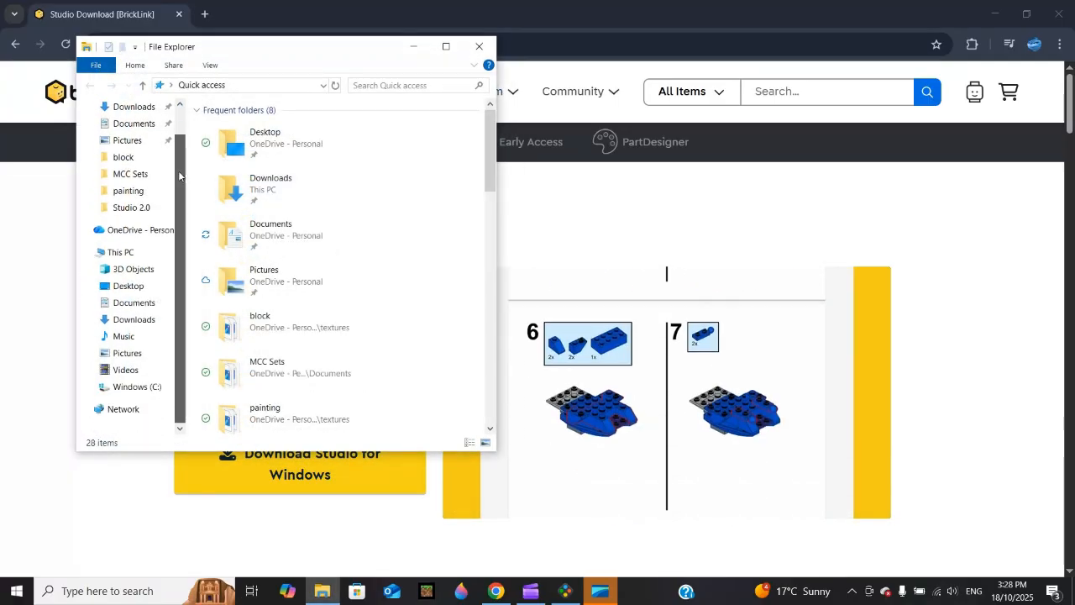
{"action": "left_click", "coordinate": [136, 304]}
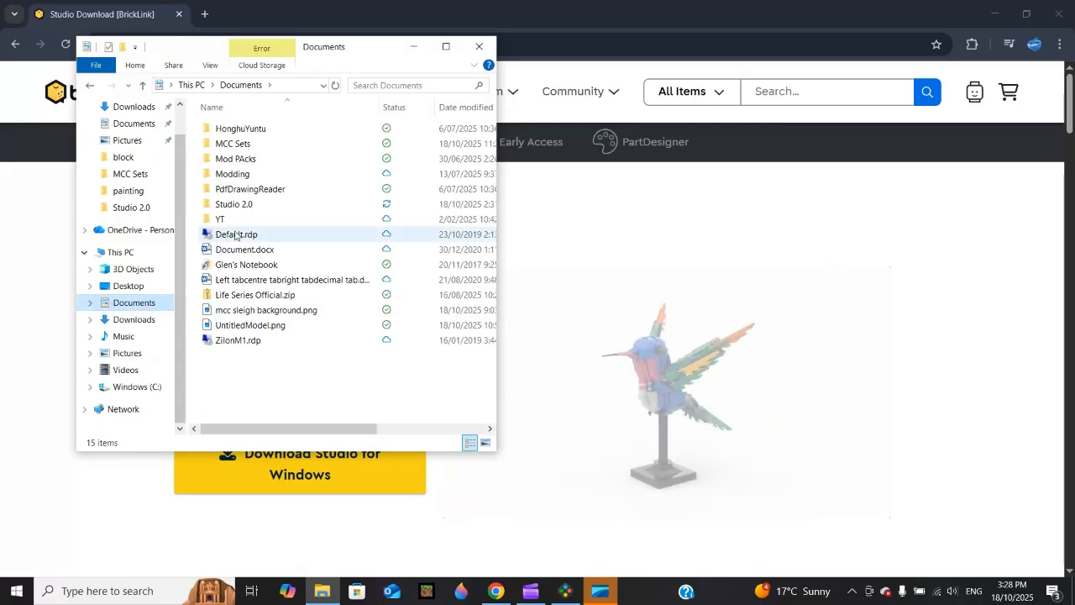
{"action": "left_click", "coordinate": [243, 206]}
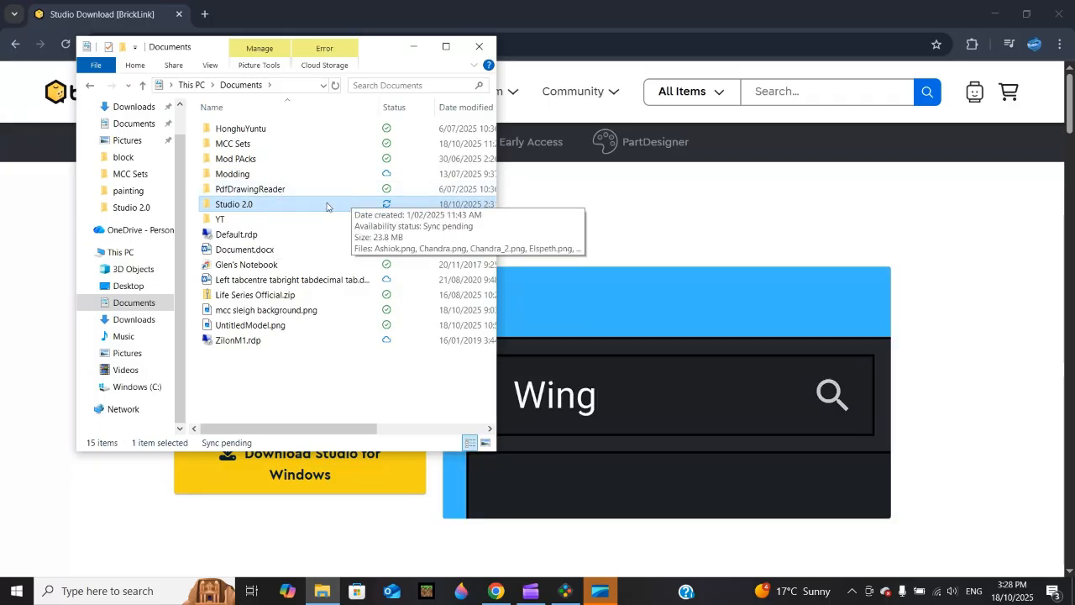
{"action": "double_click", "coordinate": [275, 207]}
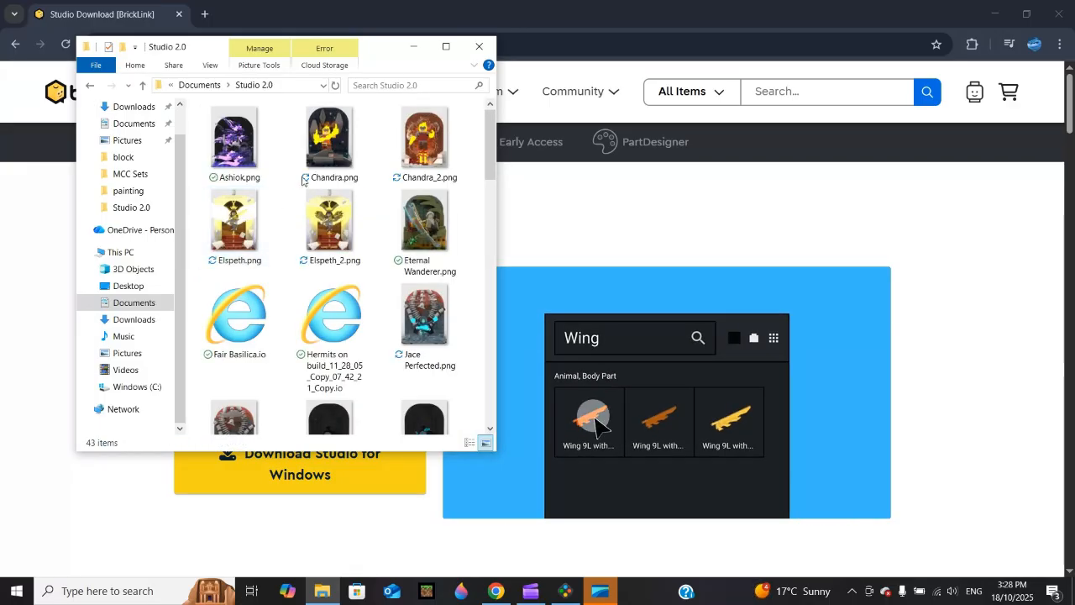
Step: Look through the saved .io models and rendered PNG images in the Studio 2.0 folder, and return to Documents
{"action": "scroll", "coordinate": [291, 188], "scroll_direction": "down", "scroll_amount": 10}
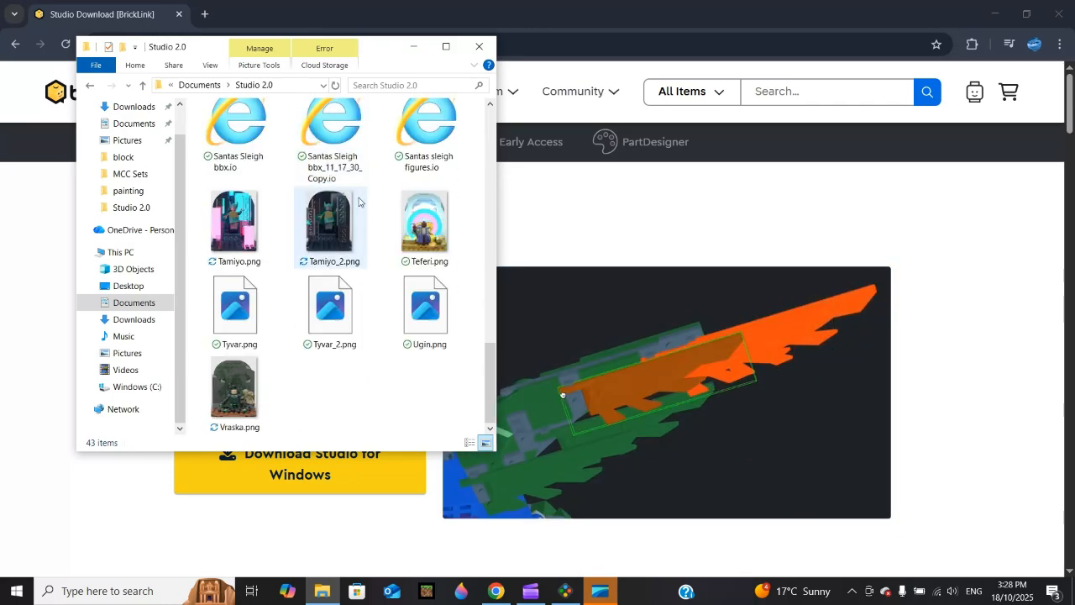
{"action": "scroll", "coordinate": [353, 203], "scroll_direction": "up", "scroll_amount": 1}
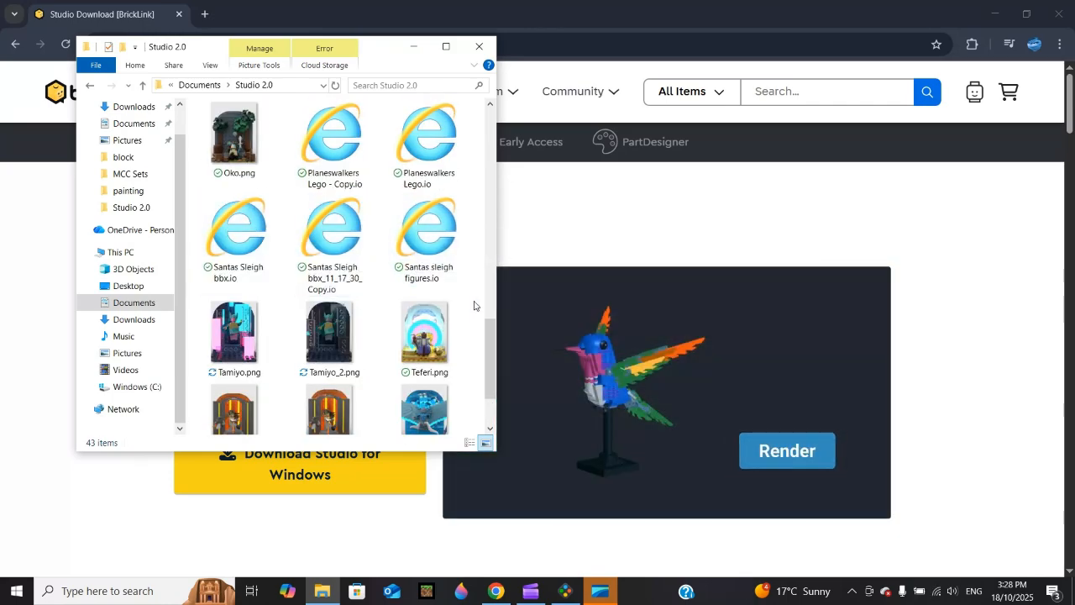
{"action": "scroll", "coordinate": [475, 294], "scroll_direction": "up", "scroll_amount": 3}
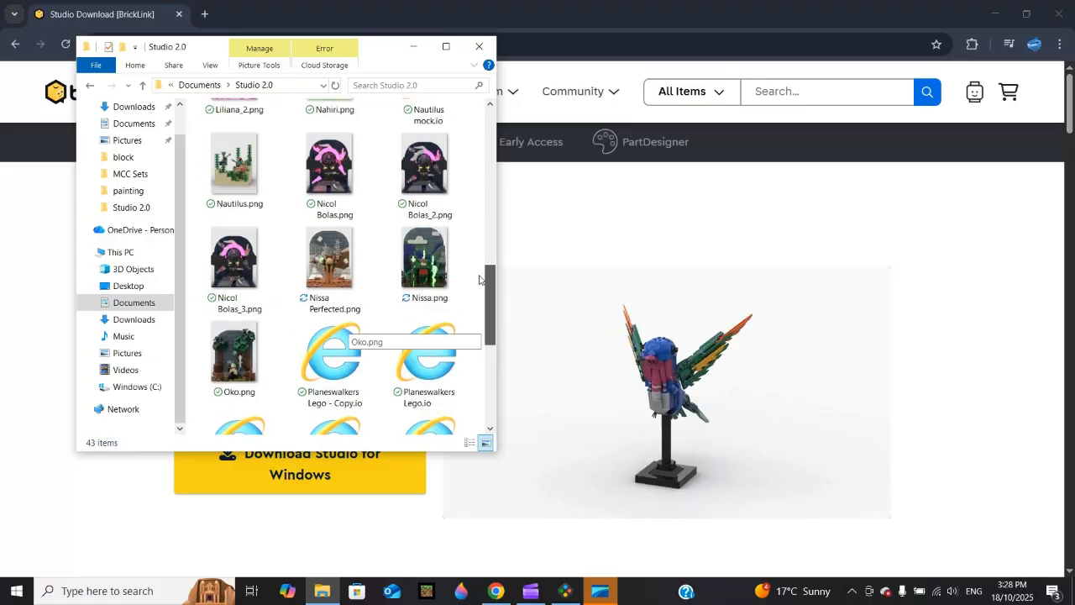
{"action": "scroll", "coordinate": [466, 117], "scroll_direction": "up", "scroll_amount": 5}
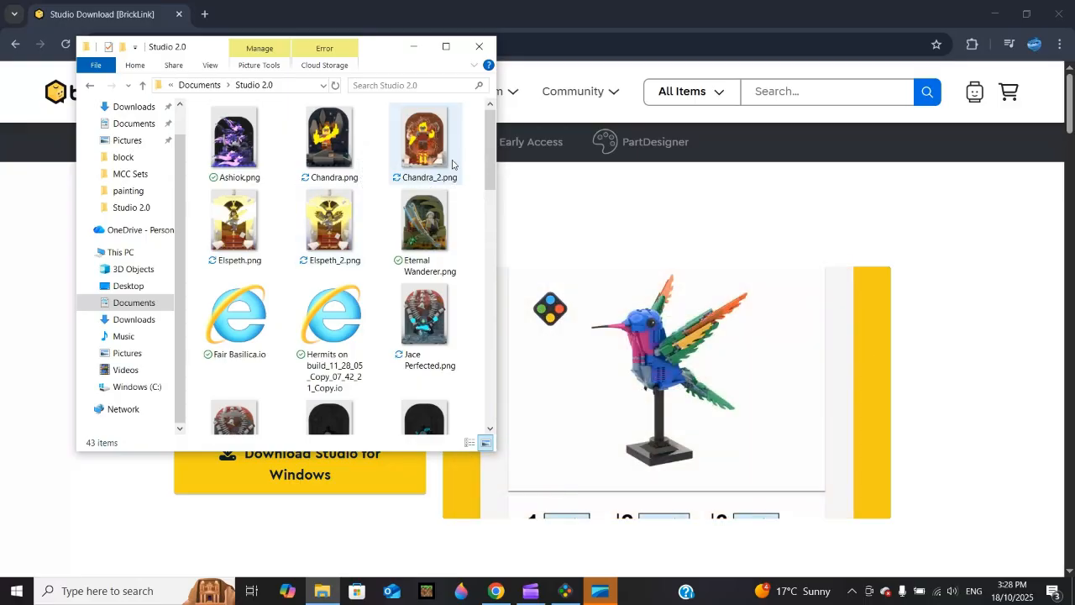
{"action": "scroll", "coordinate": [428, 176], "scroll_direction": "down", "scroll_amount": 5}
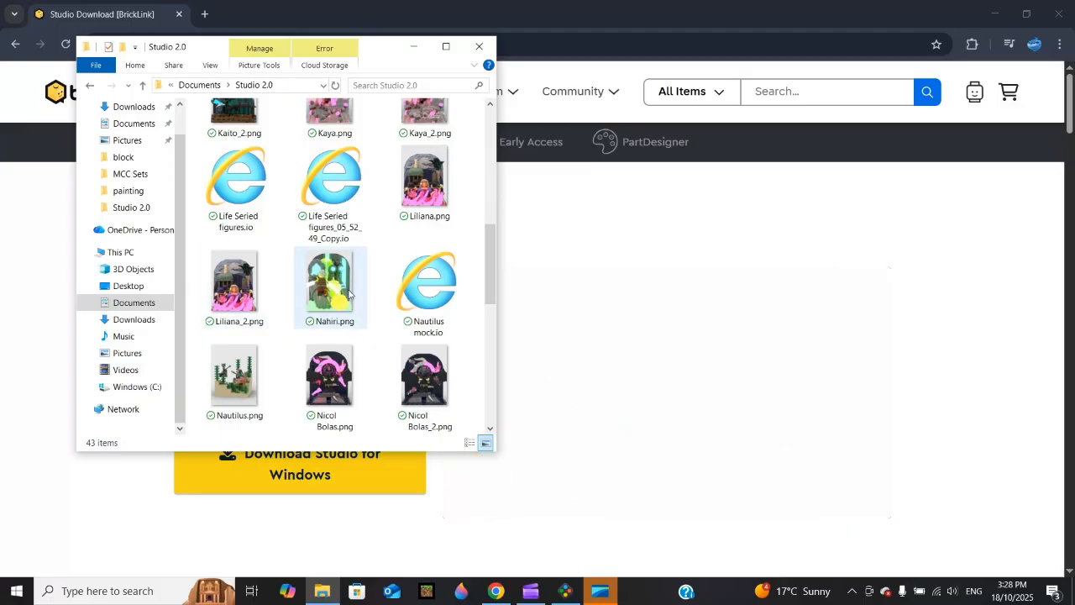
{"action": "scroll", "coordinate": [327, 185], "scroll_direction": "up", "scroll_amount": 5}
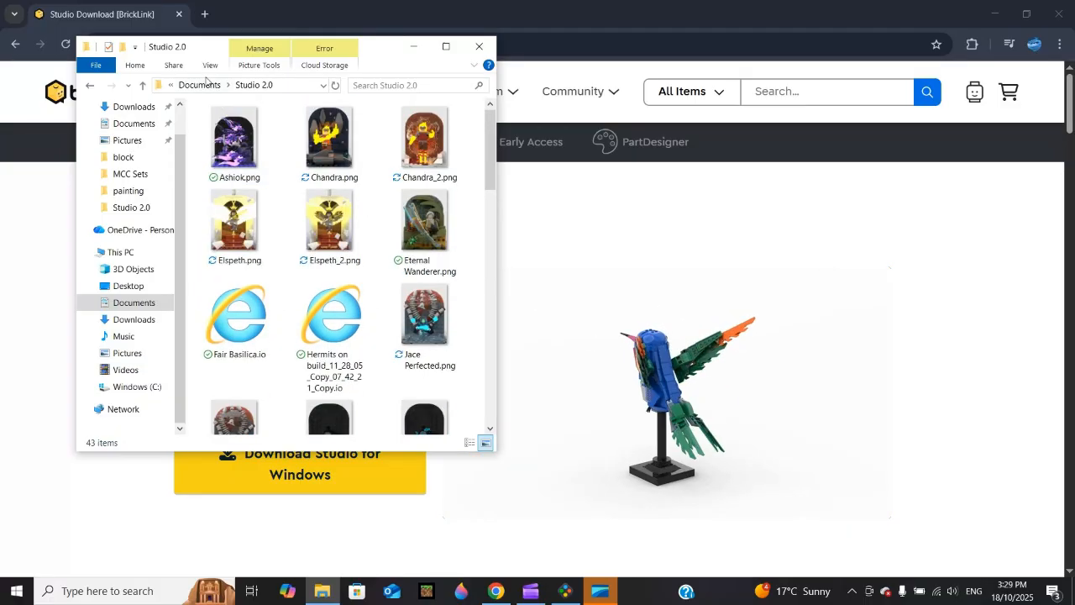
{"action": "left_click", "coordinate": [200, 84]}
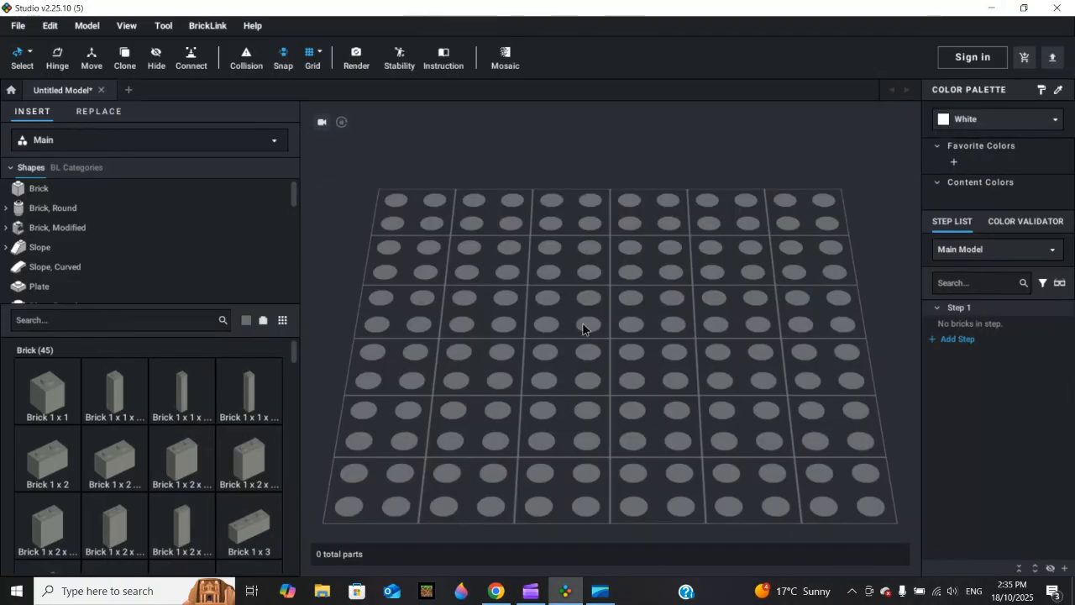
Step: In Studio, place a Brick 1 x 2 x 2 with Inside Axle Holder near the centre of the baseplate and deselect it
{"action": "scroll", "coordinate": [614, 332], "scroll_direction": "down", "scroll_amount": 3}
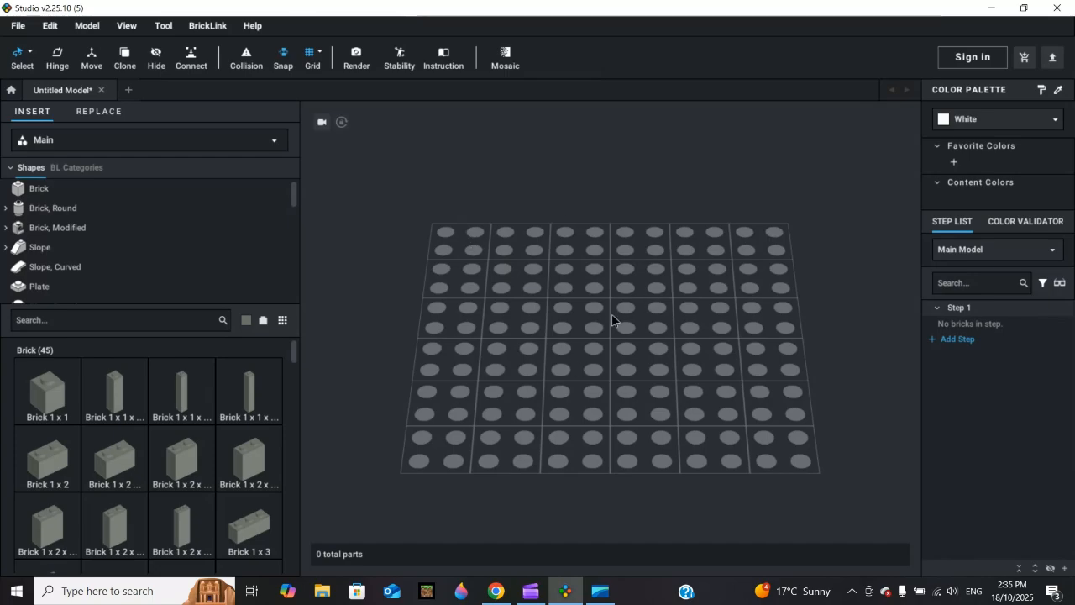
{"action": "scroll", "coordinate": [602, 328], "scroll_direction": "down", "scroll_amount": 2}
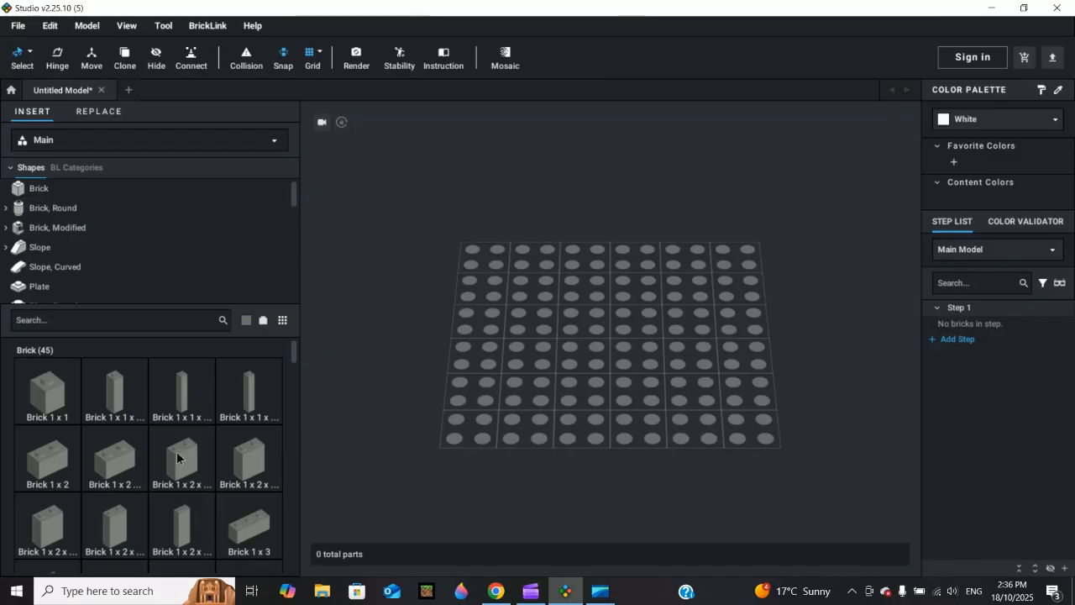
{"action": "left_click_drag", "start_coordinate": [176, 458], "coordinate": [613, 276]}
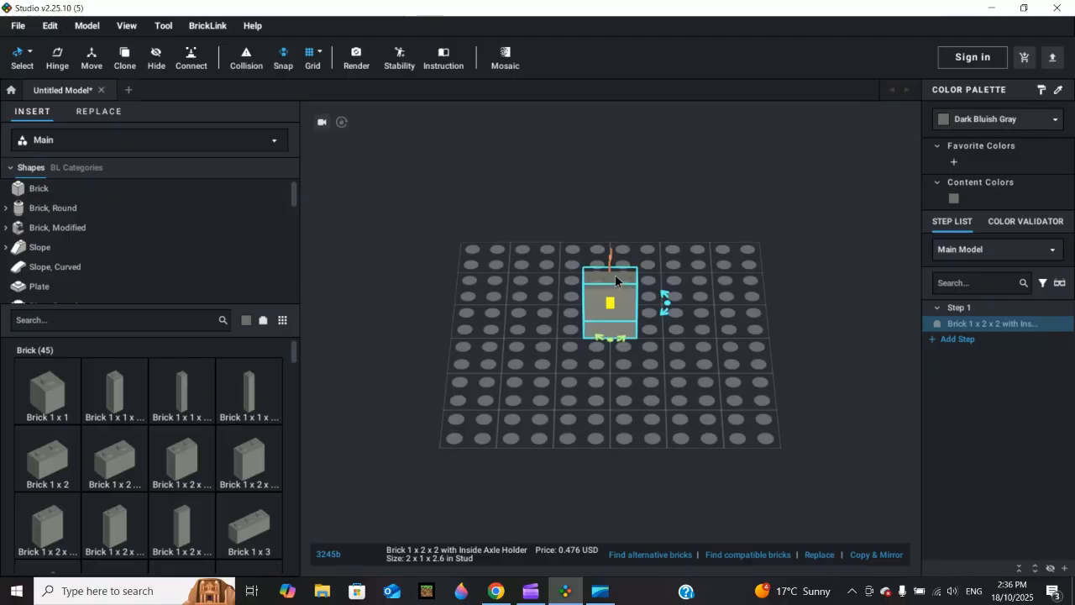
{"action": "left_click", "coordinate": [707, 265]}
Step: Examine the placed brick from several angles and distances, and leave it selected
{"action": "mouse_move", "coordinate": [722, 350]}
{"action": "right_mouse_down"}
{"action": "mouse_move", "coordinate": [744, 319]}
{"action": "mouse_move", "coordinate": [788, 323]}
{"action": "mouse_move", "coordinate": [712, 361]}
{"action": "right_mouse_up"}
{"action": "left_click", "coordinate": [592, 306]}
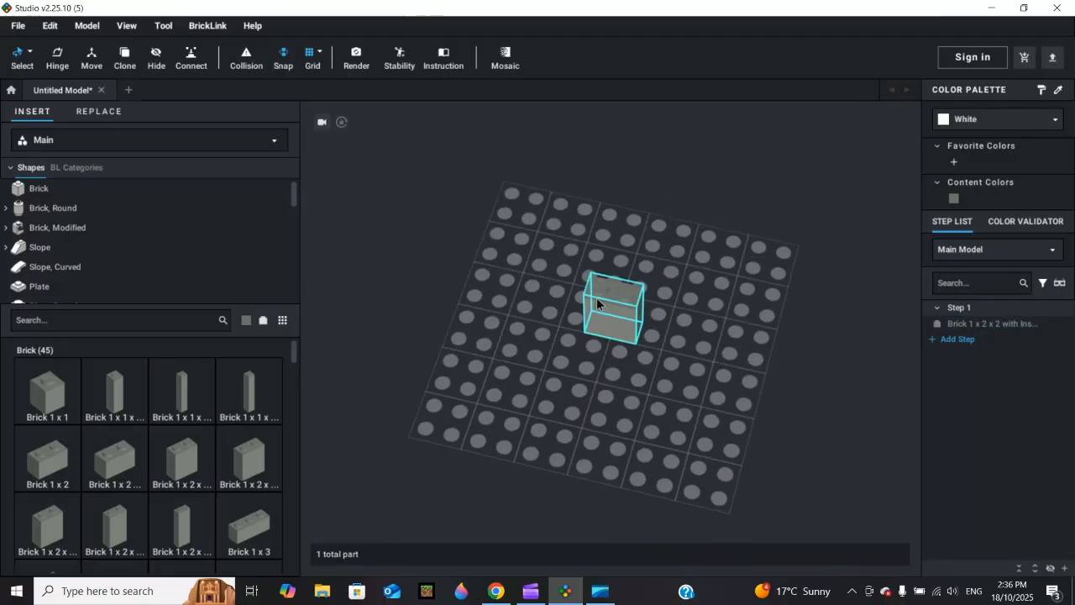
{"action": "left_click", "coordinate": [662, 355]}
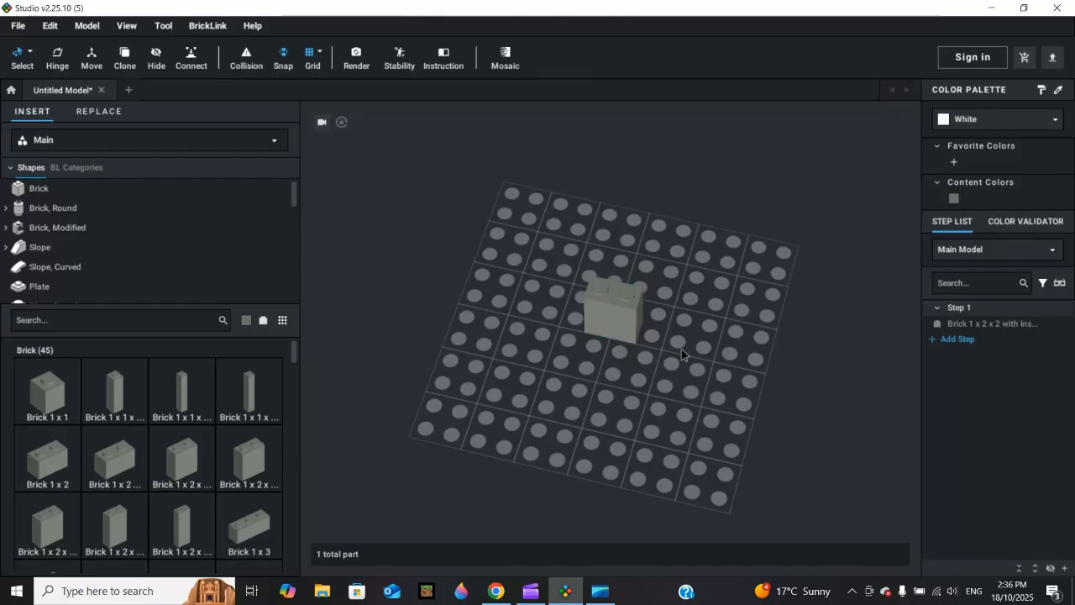
{"action": "right_click_drag", "start_coordinate": [639, 381], "coordinate": [638, 352]}
{"action": "left_click", "coordinate": [609, 315]}
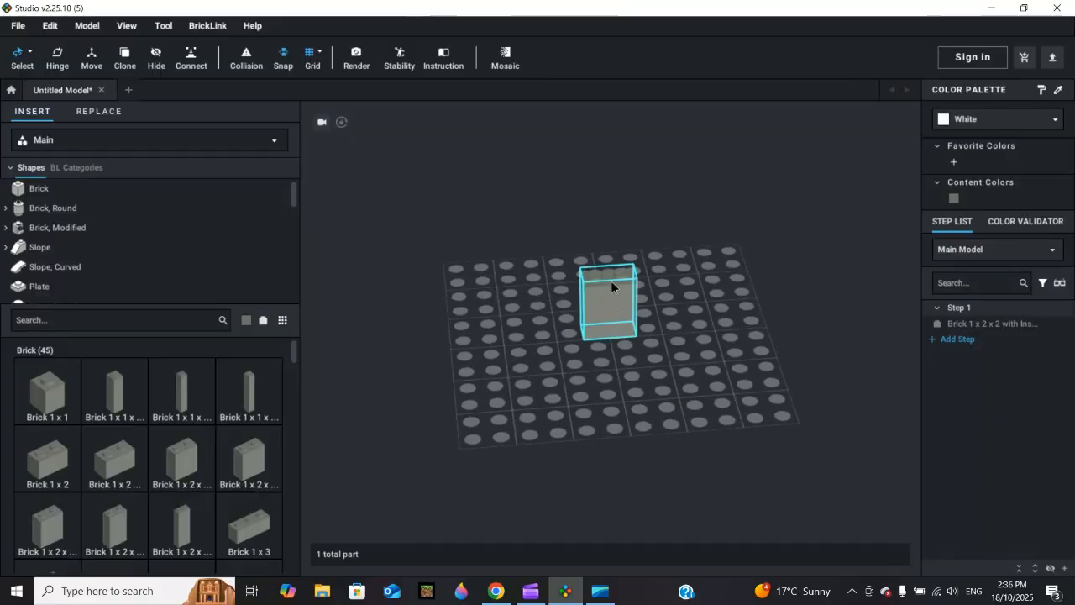
{"action": "left_click", "coordinate": [609, 288]}
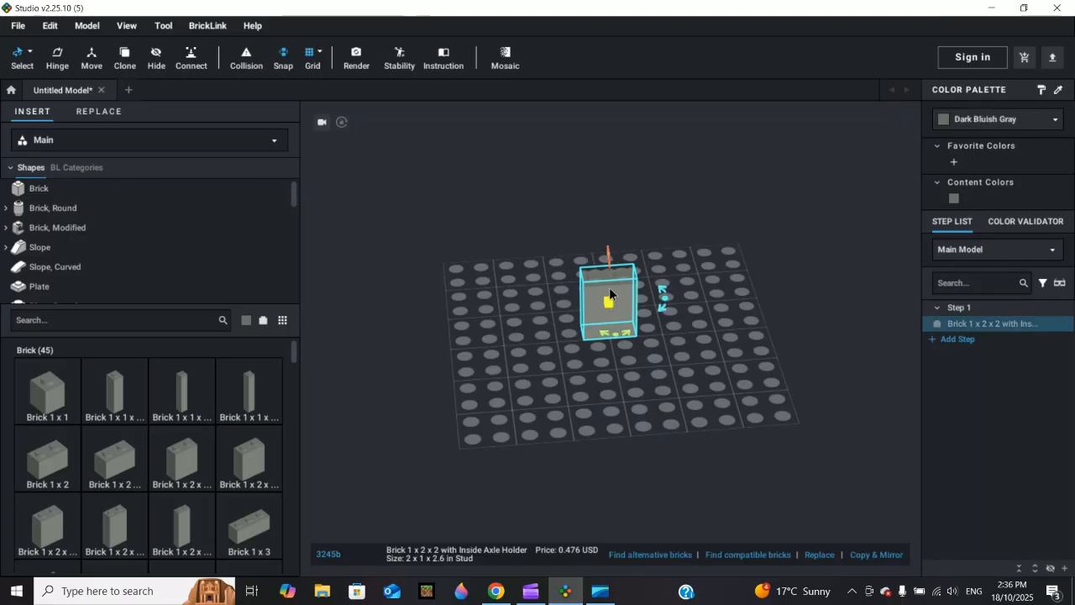
{"action": "mouse_move", "coordinate": [615, 288]}
{"action": "left_mouse_down"}
{"action": "mouse_move", "coordinate": [644, 240]}
{"action": "mouse_move", "coordinate": [731, 235]}
{"action": "mouse_move", "coordinate": [637, 373]}
{"action": "mouse_move", "coordinate": [580, 302]}
{"action": "mouse_move", "coordinate": [645, 329]}
{"action": "mouse_move", "coordinate": [623, 288]}
{"action": "left_mouse_up"}
{"action": "scroll", "coordinate": [695, 336], "scroll_direction": "up", "scroll_amount": 3}
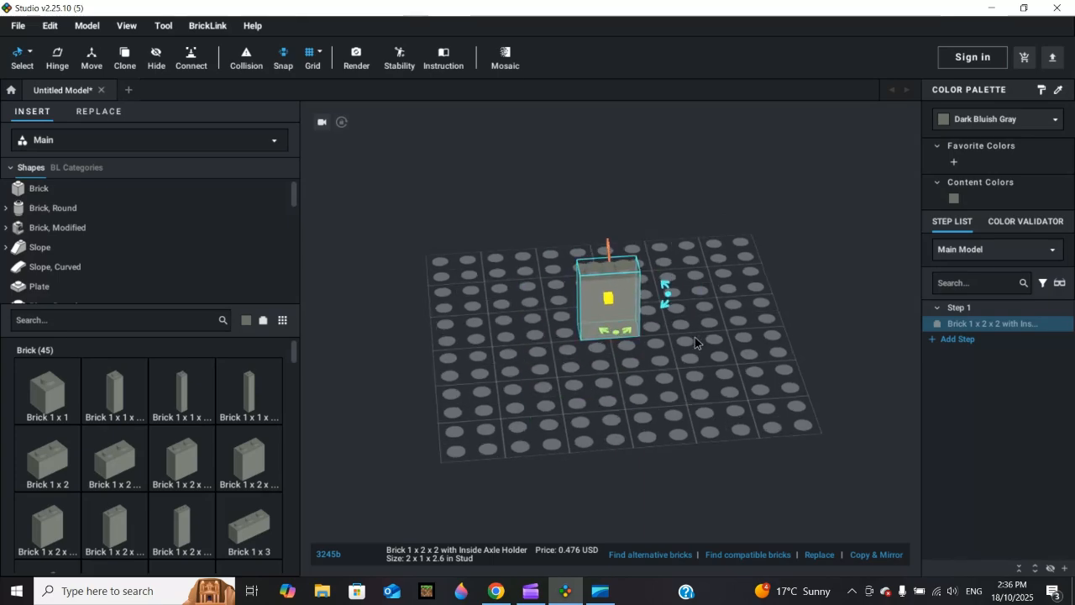
{"action": "right_click_drag", "start_coordinate": [694, 337], "coordinate": [686, 345]}
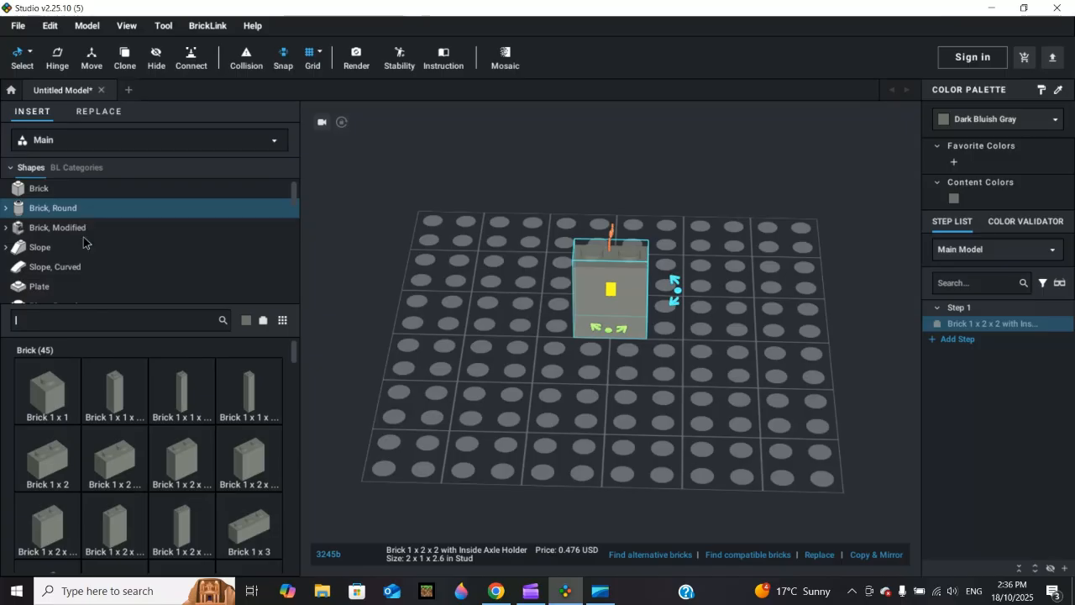
Step: Browse the parts library from the Slope category through the inverted slopes and wedges, and return to the Brick parts
{"action": "scroll", "coordinate": [101, 212], "scroll_direction": "down", "scroll_amount": 3}
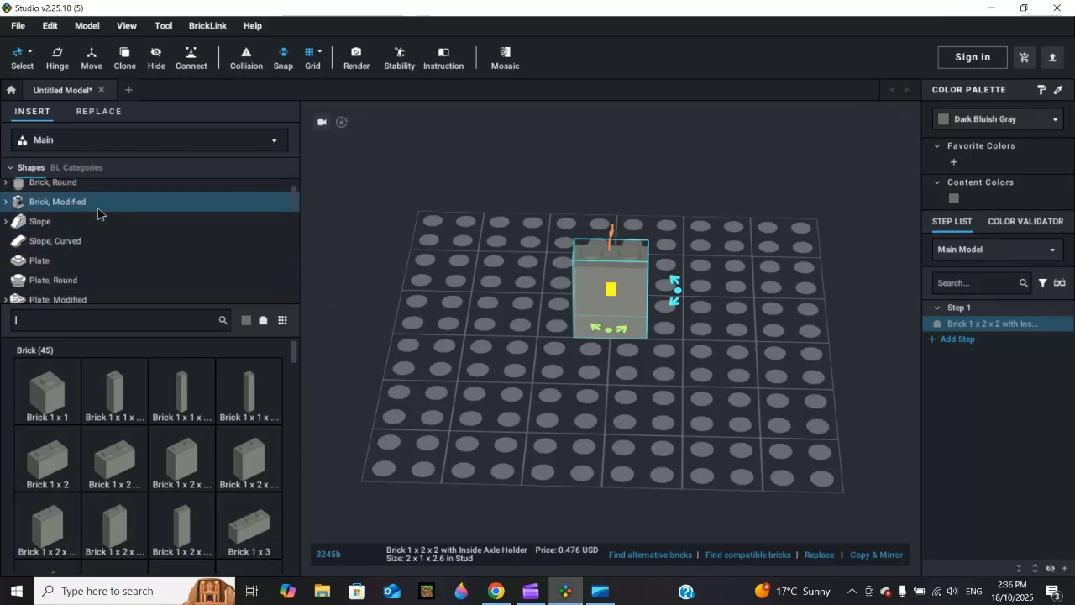
{"action": "scroll", "coordinate": [97, 210], "scroll_direction": "up", "scroll_amount": 2}
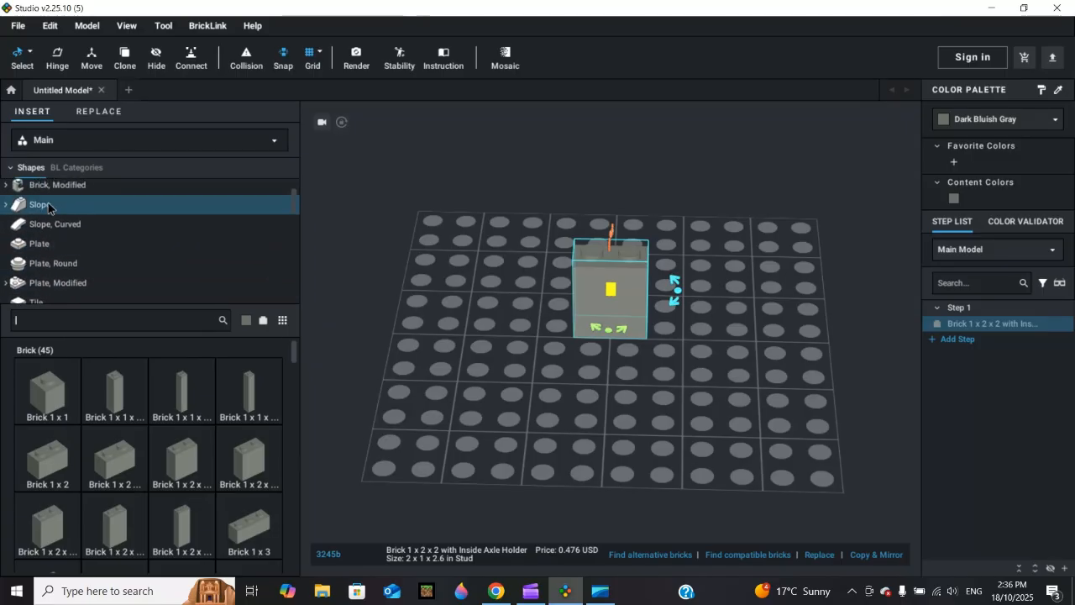
{"action": "left_click", "coordinate": [47, 202]}
{"action": "scroll", "coordinate": [162, 422], "scroll_direction": "down", "scroll_amount": 1}
{"action": "scroll", "coordinate": [162, 421], "scroll_direction": "down", "scroll_amount": 5}
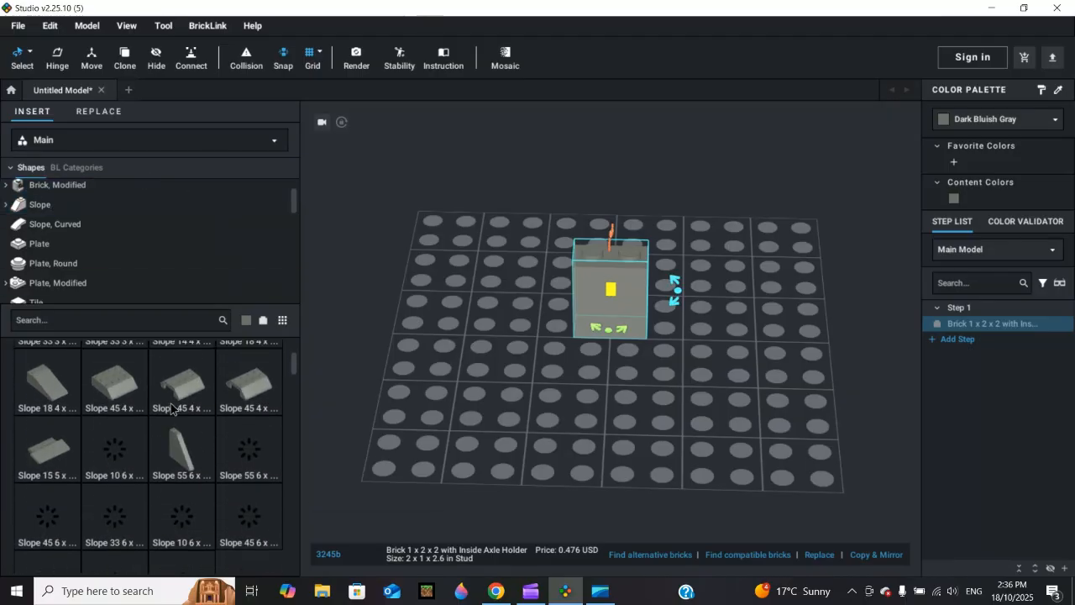
{"action": "scroll", "coordinate": [163, 393], "scroll_direction": "down", "scroll_amount": 10}
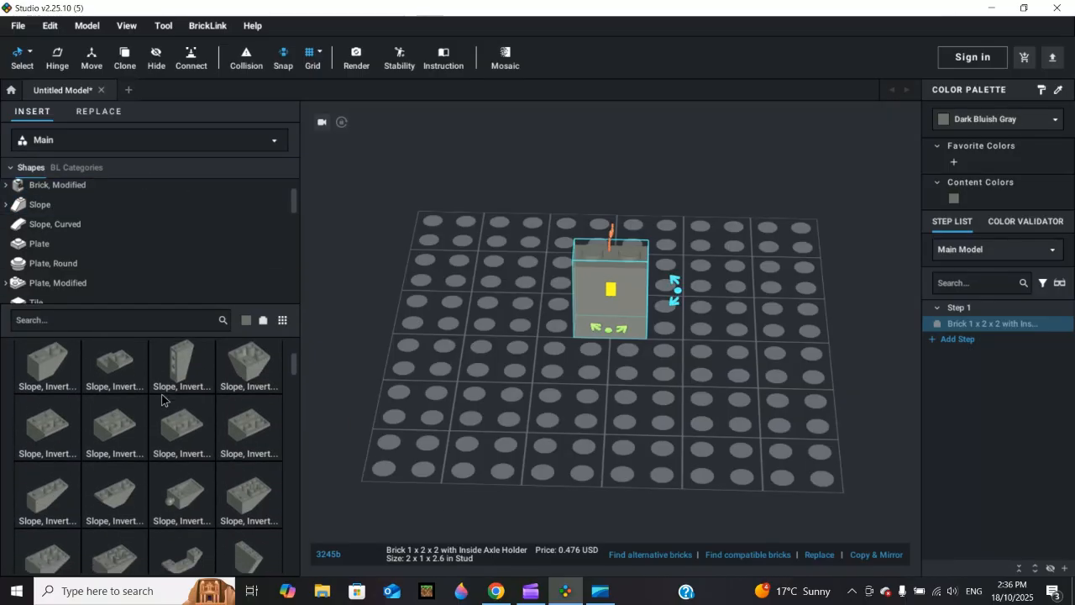
{"action": "scroll", "coordinate": [166, 390], "scroll_direction": "down", "scroll_amount": 10}
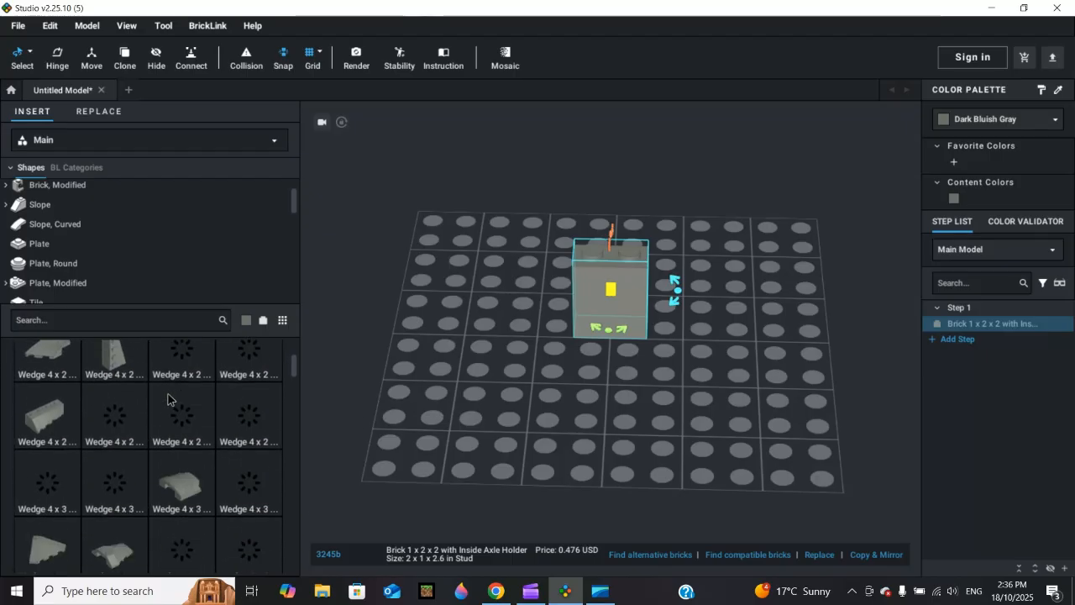
{"action": "left_click_drag", "start_coordinate": [295, 362], "coordinate": [298, 331]}
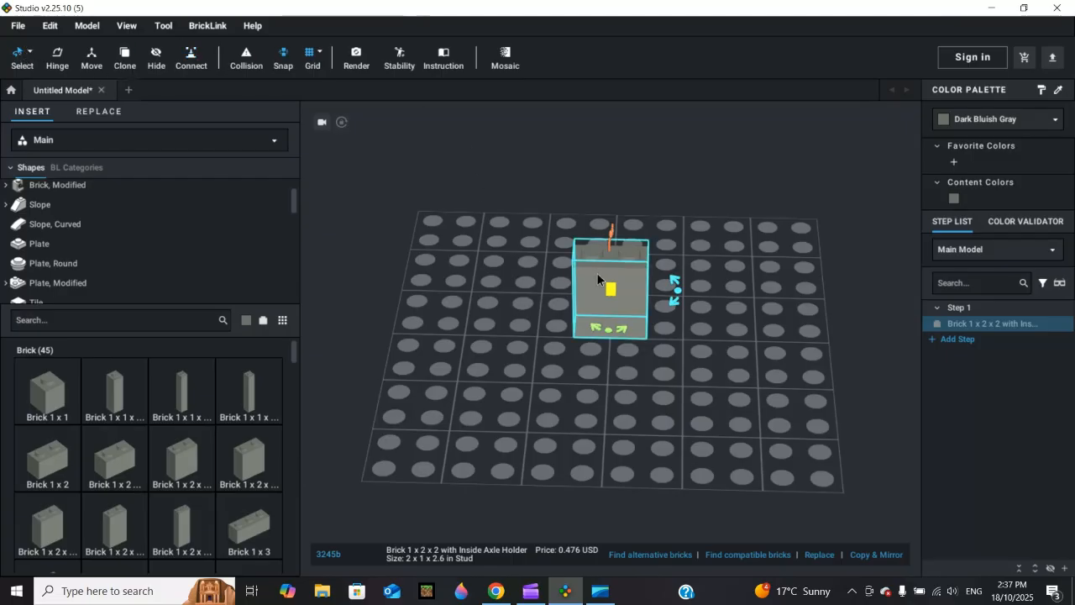
Step: Move the selected brick one stud toward the back of the baseplate, and rotate it with the Hinge tool
{"action": "mouse_move", "coordinate": [598, 277]}
{"action": "left_mouse_down"}
{"action": "mouse_move", "coordinate": [502, 266]}
{"action": "mouse_move", "coordinate": [653, 343]}
{"action": "mouse_move", "coordinate": [603, 259]}
{"action": "left_mouse_up"}
{"action": "scroll", "coordinate": [500, 296], "scroll_direction": "up", "scroll_amount": 1}
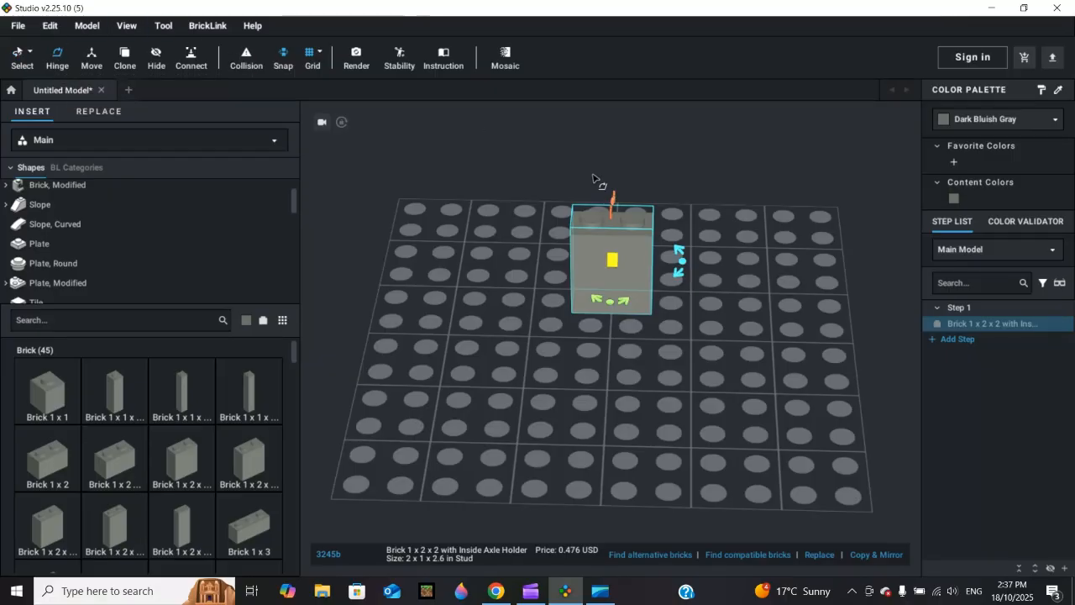
{"action": "right_click_drag", "start_coordinate": [567, 313], "coordinate": [618, 321]}
{"action": "scroll", "coordinate": [598, 248], "scroll_direction": "up", "scroll_amount": 3}
{"action": "right_click_drag", "start_coordinate": [595, 238], "coordinate": [591, 244]}
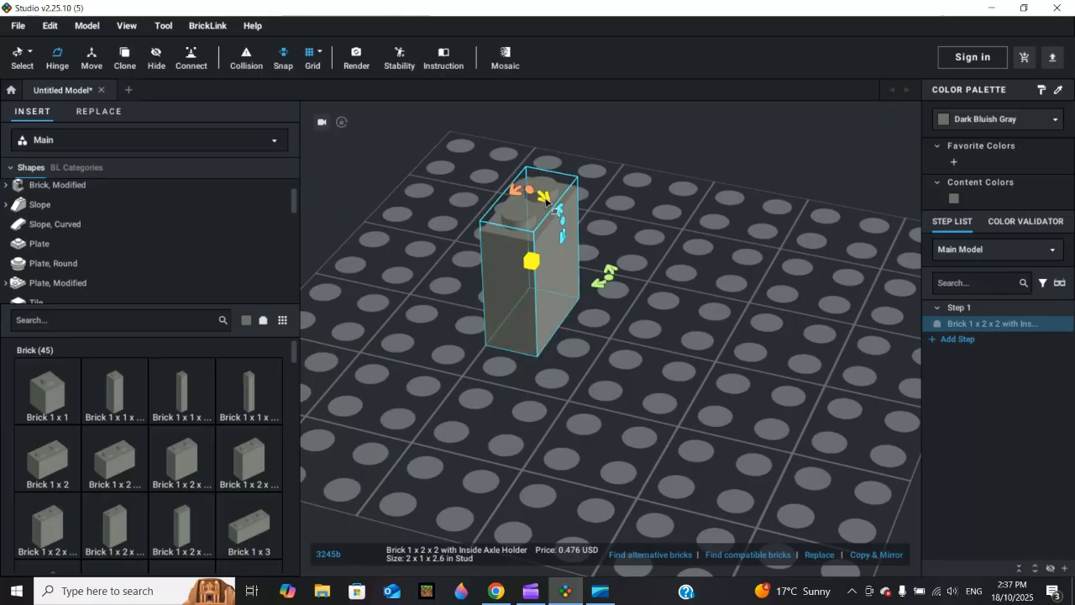
{"action": "left_click_drag", "start_coordinate": [546, 199], "coordinate": [575, 288]}
{"action": "right_click_drag", "start_coordinate": [575, 238], "coordinate": [567, 235]}
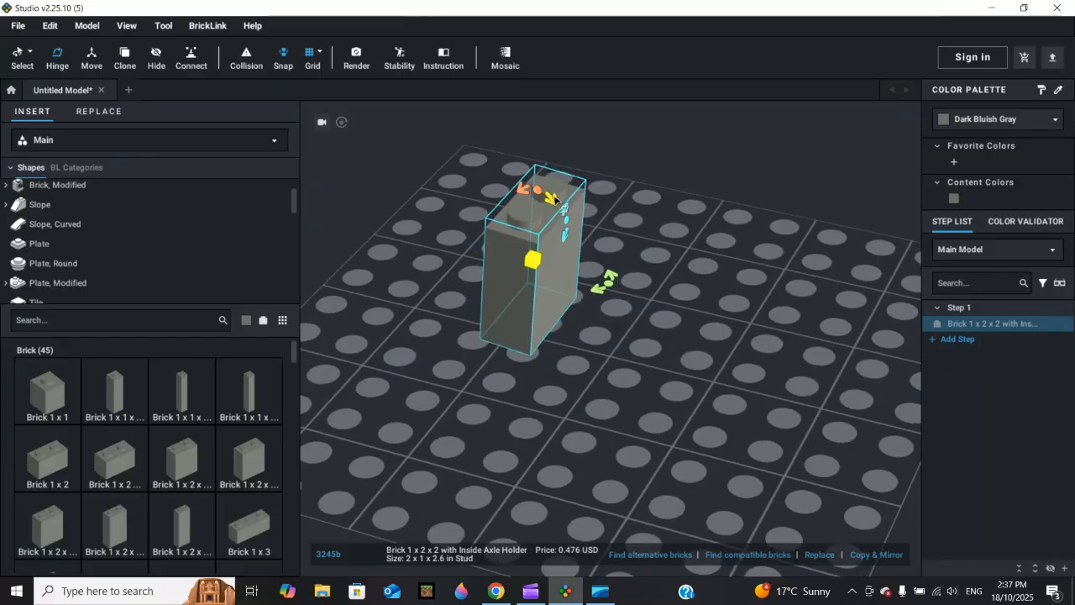
Step: Rotate the selected brick about several of its axes with the Hinge tool's rotation handles
{"action": "left_click_drag", "start_coordinate": [580, 219], "coordinate": [600, 304]}
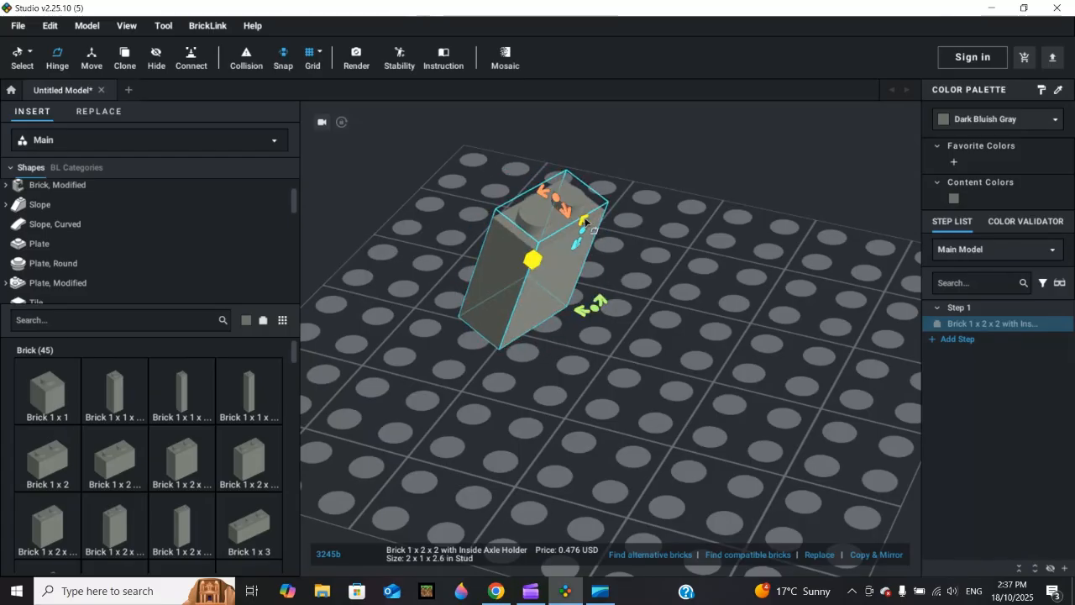
{"action": "left_click_drag", "start_coordinate": [495, 314], "coordinate": [512, 334]}
{"action": "left_click_drag", "start_coordinate": [578, 236], "coordinate": [647, 289]}
{"action": "right_click_drag", "start_coordinate": [648, 289], "coordinate": [620, 304]}
Step: Search the parts library for "2x2 plate modif" and place the modified 2 x 2 plate with one centre stud on the baseplate
{"action": "left_click", "coordinate": [156, 321]}
{"action": "type", "text": "2x2 plate"}
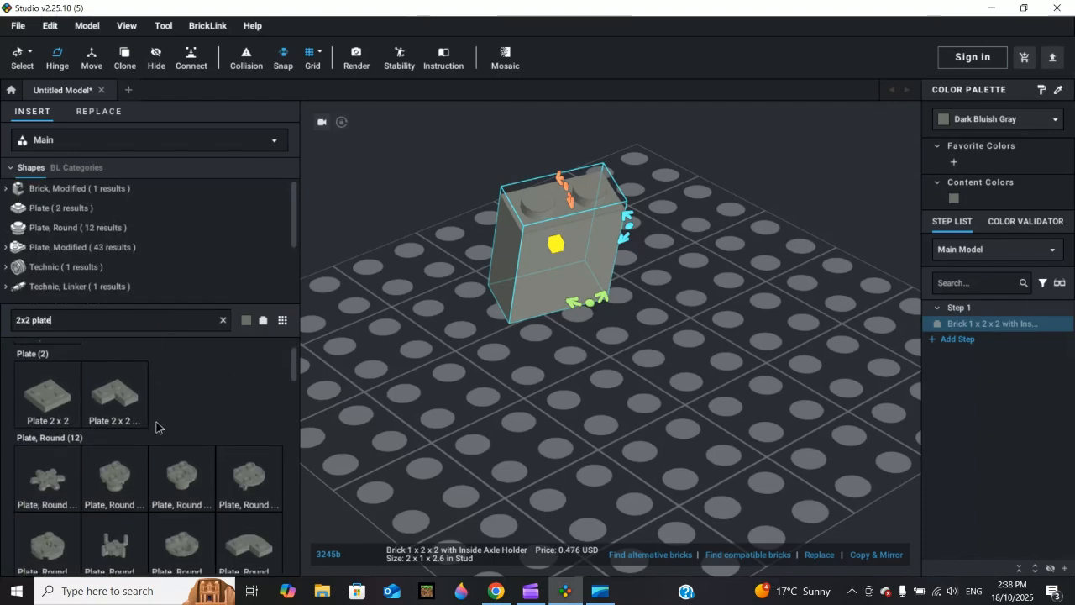
{"action": "type", "text": " modif"}
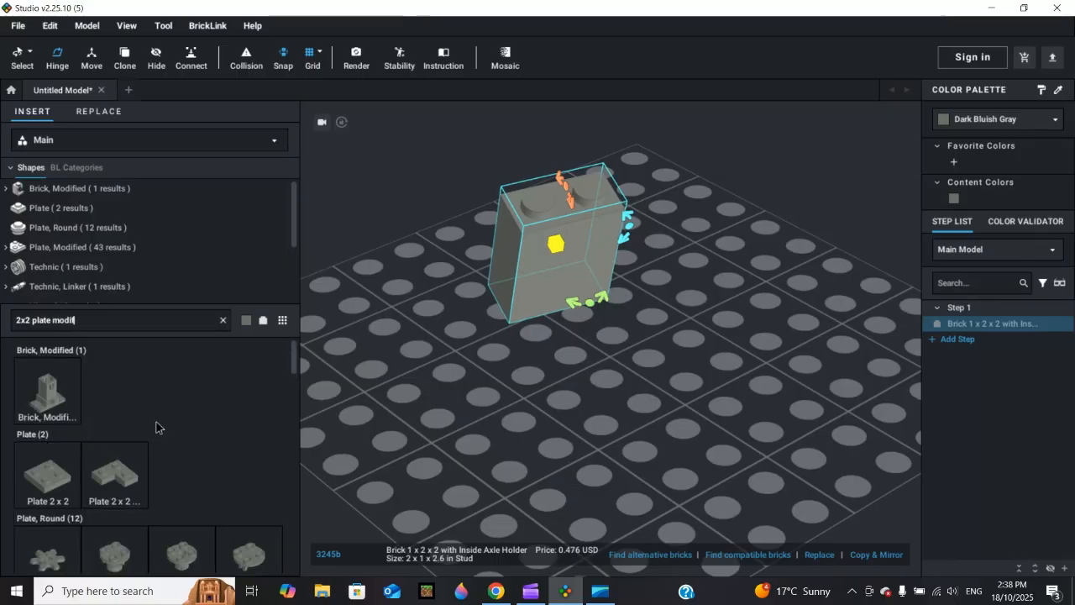
{"action": "scroll", "coordinate": [177, 361], "scroll_direction": "down", "scroll_amount": 3}
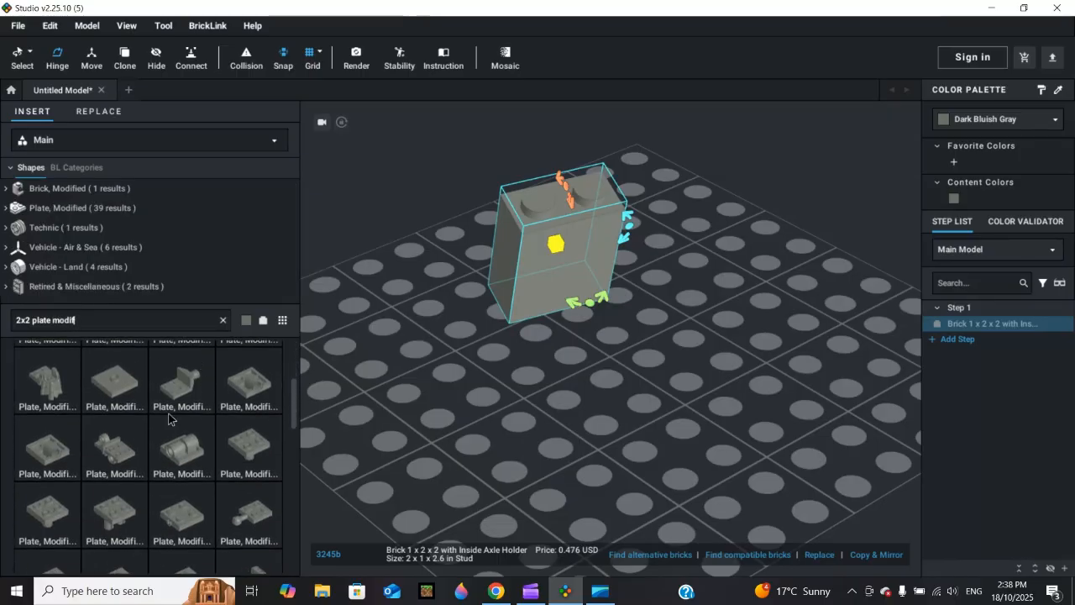
{"action": "left_click_drag", "start_coordinate": [121, 392], "coordinate": [687, 359]}
Step: Place the 1 x 2 x 2 brick on top of the modified plate's stud
{"action": "left_click_drag", "start_coordinate": [539, 286], "coordinate": [689, 340]}
{"action": "scroll", "coordinate": [758, 374], "scroll_direction": "up", "scroll_amount": 2}
{"action": "right_click_drag", "start_coordinate": [758, 374], "coordinate": [756, 378]}
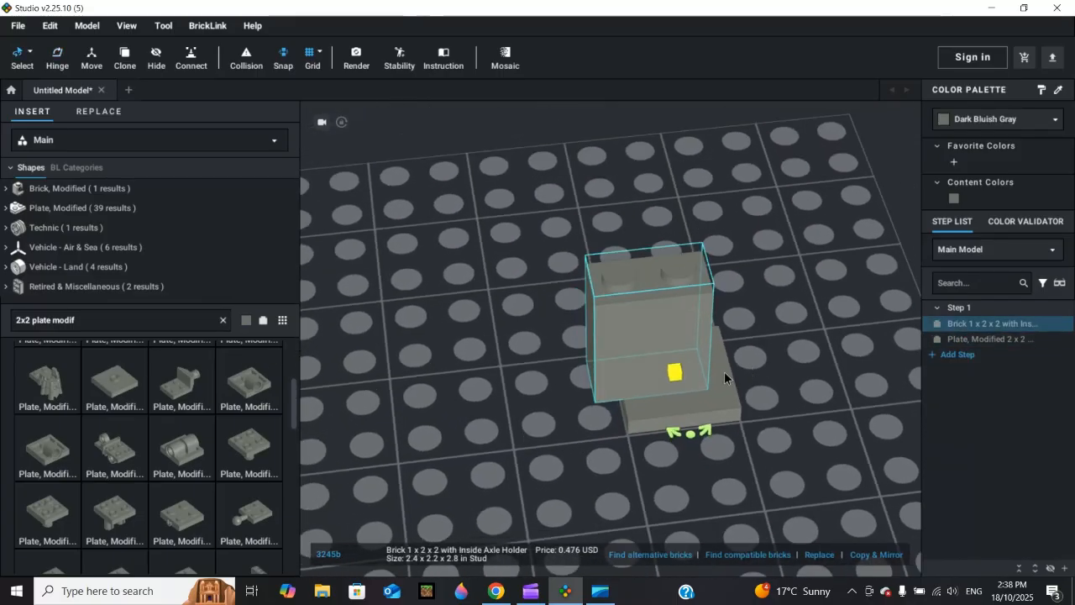
Step: Try to rotate the brick on the plate's stud with the Hinge tool, and deselect both parts
{"action": "left_click", "coordinate": [61, 64]}
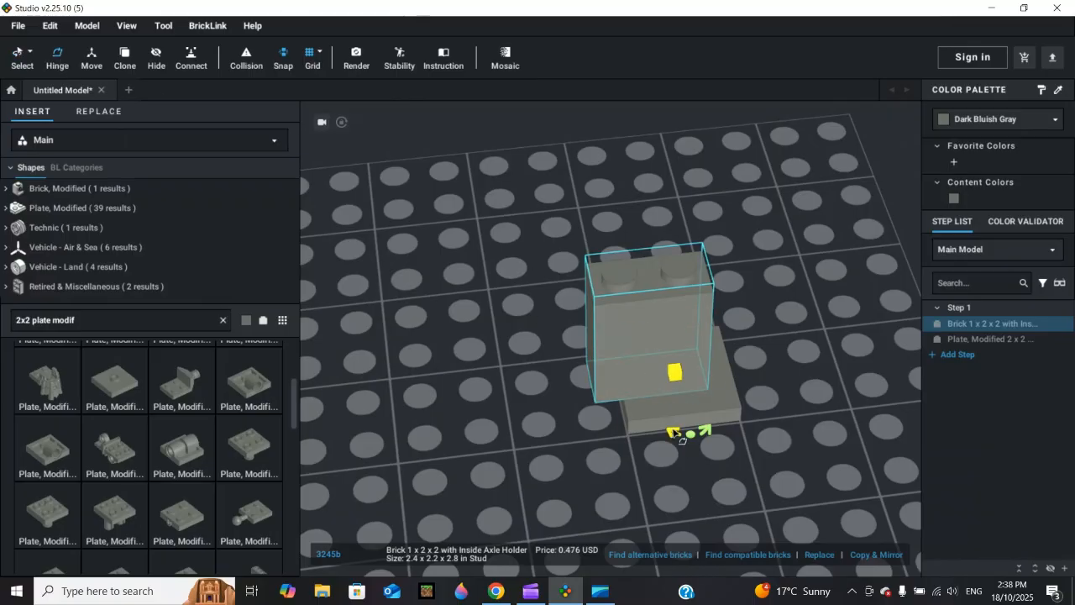
{"action": "left_click_drag", "start_coordinate": [681, 438], "coordinate": [673, 410]}
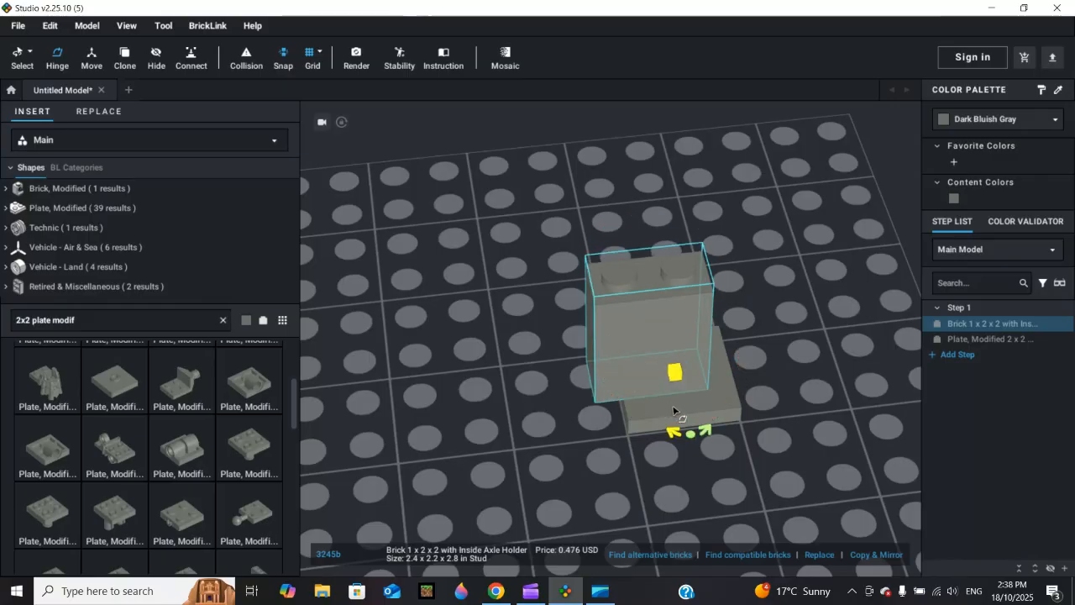
{"action": "left_click", "coordinate": [521, 419]}
{"action": "left_click_drag", "start_coordinate": [643, 346], "coordinate": [575, 305]}
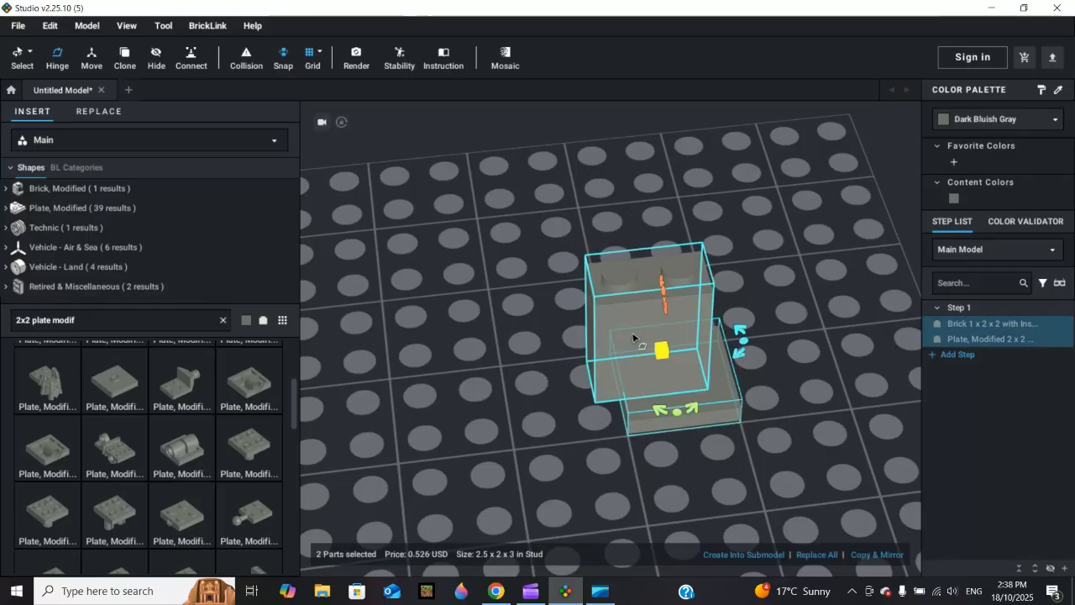
{"action": "left_click", "coordinate": [491, 347]}
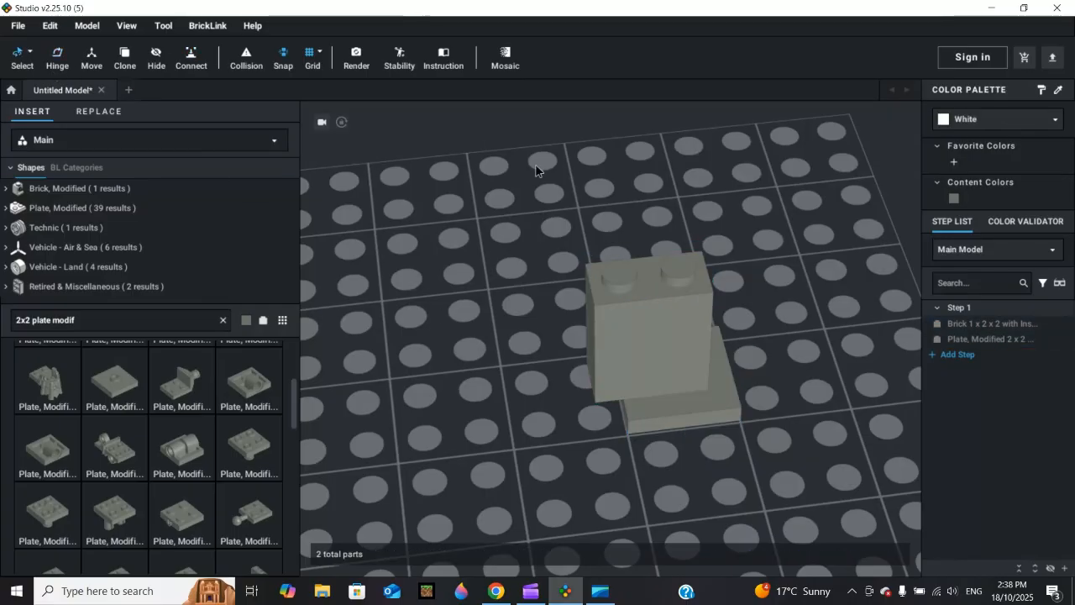
Step: Move the brick off the plate toward the back of the baseplate, and delete the modified plate
{"action": "left_click_drag", "start_coordinate": [636, 332], "coordinate": [498, 223]}
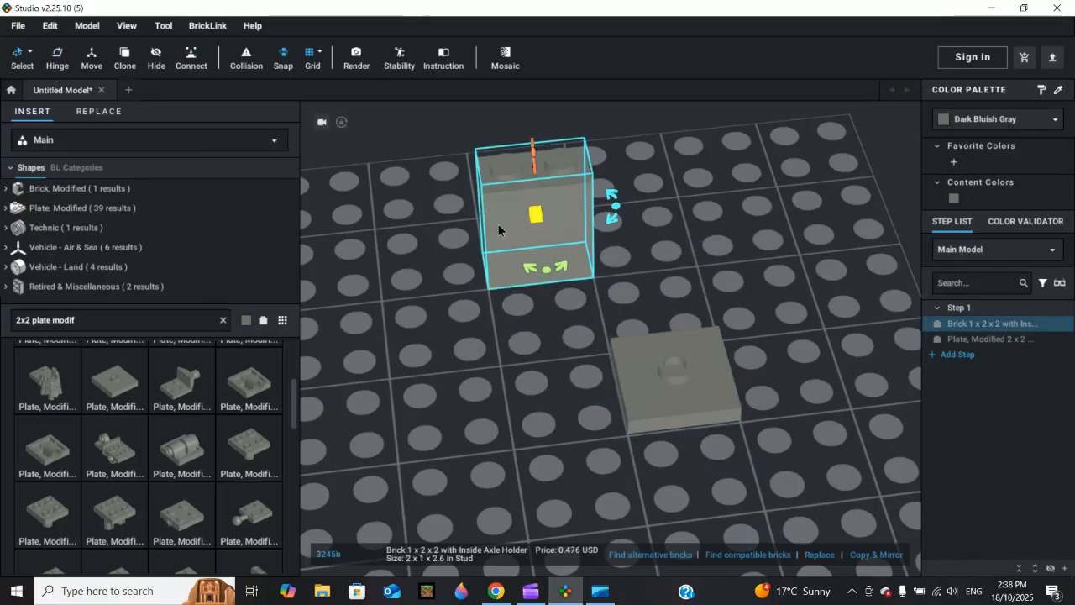
{"action": "left_click", "coordinate": [688, 371]}
{"action": "left_click", "coordinate": [756, 206]}
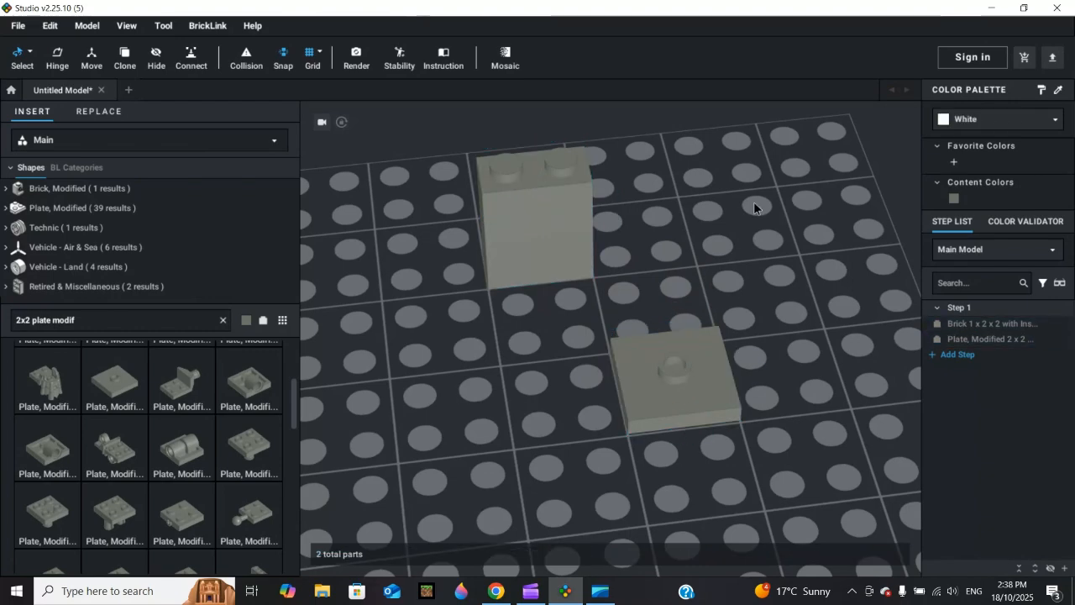
{"action": "left_click", "coordinate": [701, 367]}
{"action": "key", "text": "Delete"}
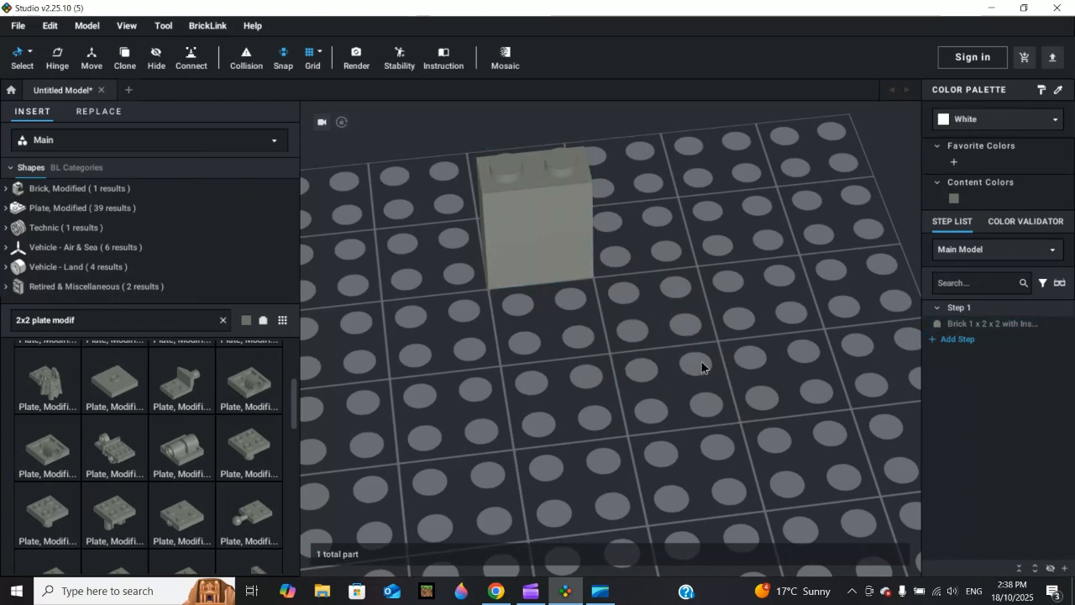
Step: Shift the brick along one axis with the Move tool to -20.0, -18.0, -60.0, and deselect it
{"action": "right_click_drag", "start_coordinate": [703, 362], "coordinate": [699, 352]}
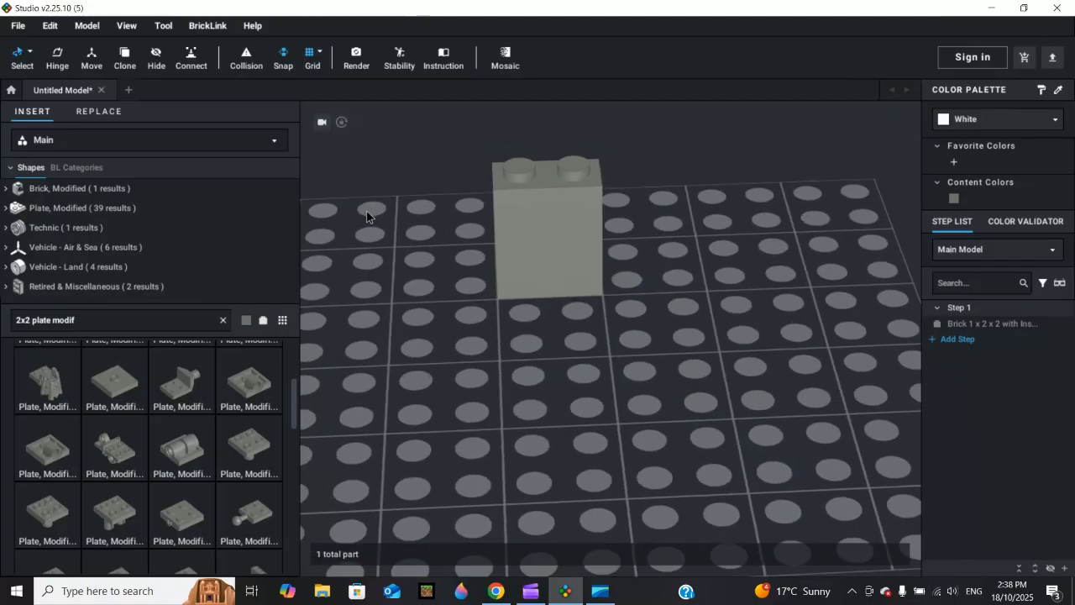
{"action": "left_click", "coordinate": [91, 59]}
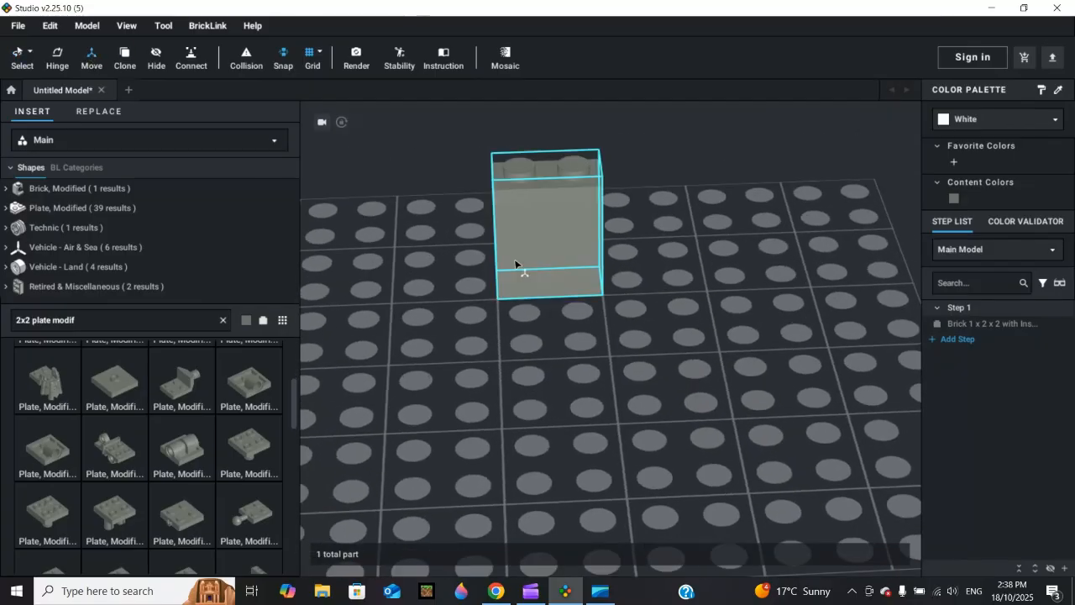
{"action": "left_click", "coordinate": [536, 252]}
{"action": "right_click_drag", "start_coordinate": [449, 269], "coordinate": [676, 290]}
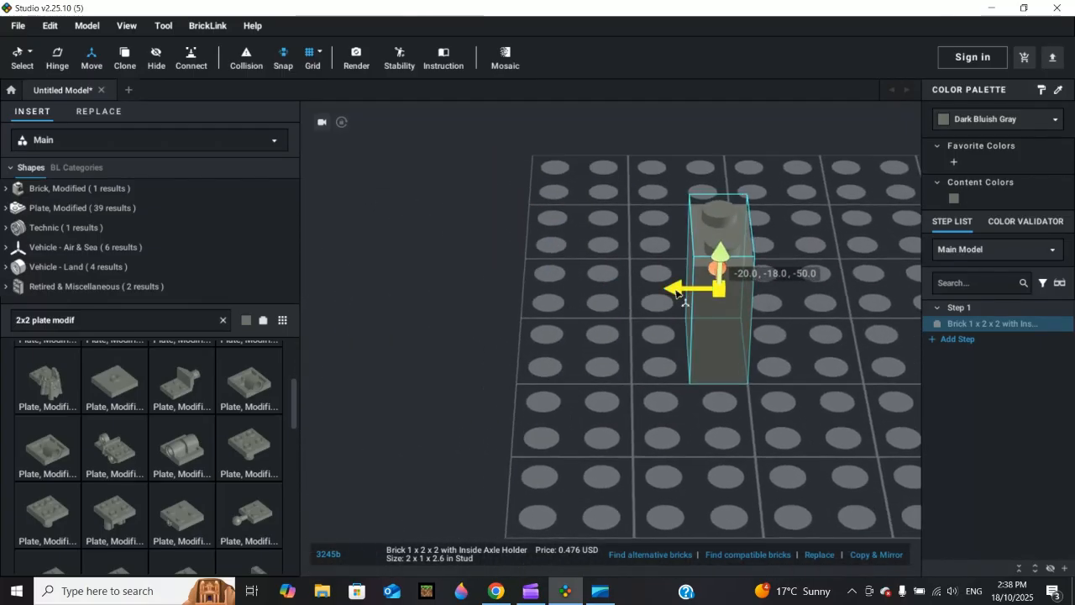
{"action": "left_click_drag", "start_coordinate": [676, 290], "coordinate": [638, 296]}
{"action": "middle_click_drag", "start_coordinate": [797, 296], "coordinate": [422, 307]}
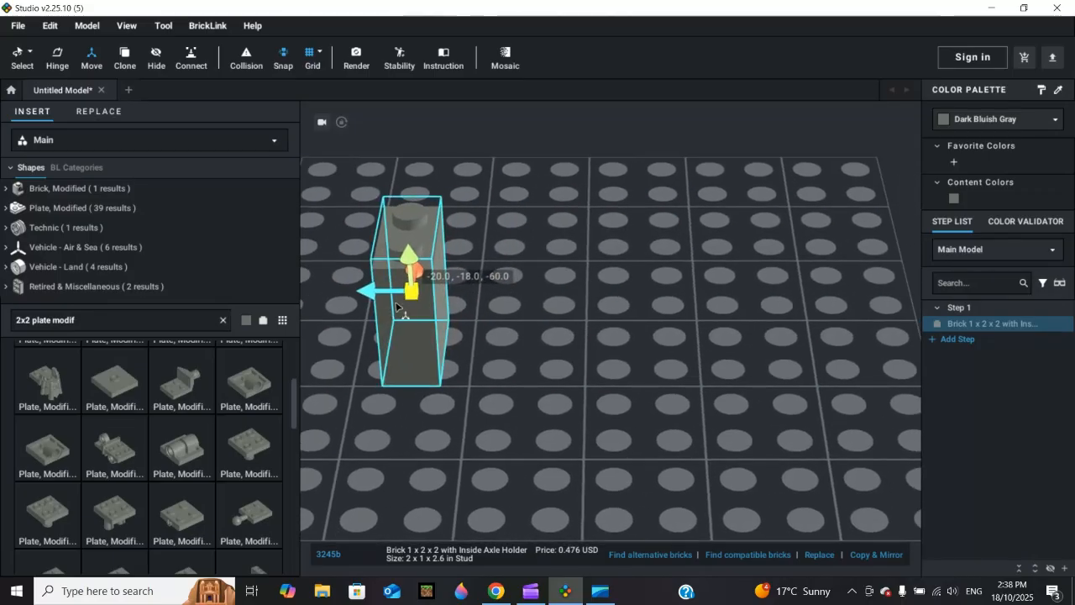
{"action": "left_click", "coordinate": [544, 271]}
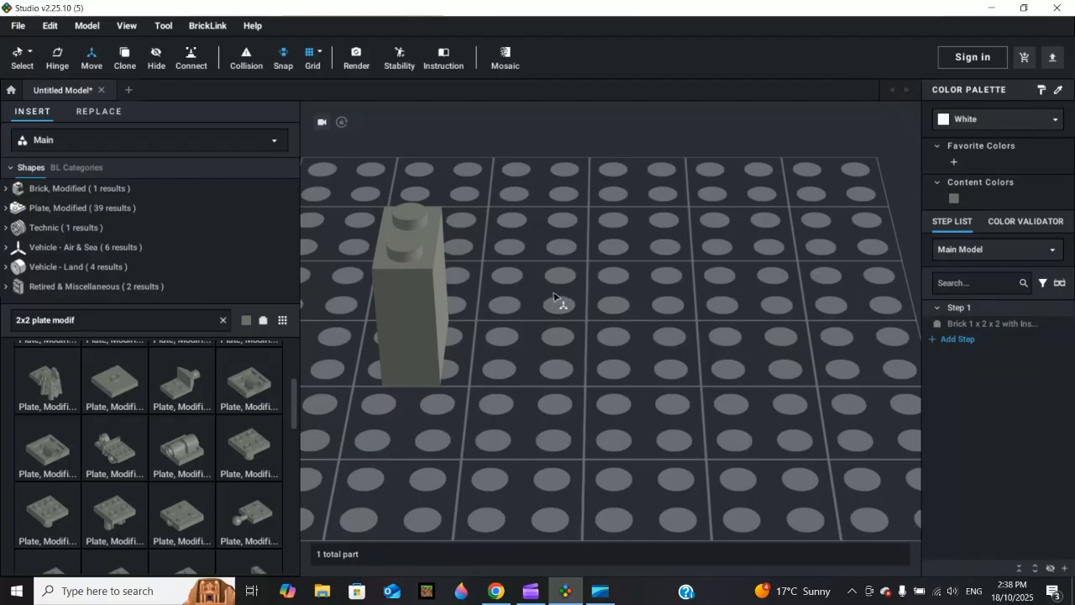
Step: Clone the brick and place four copies in a spaced row along the back of the baseplate
{"action": "left_click", "coordinate": [124, 55]}
{"action": "scroll", "coordinate": [470, 173], "scroll_direction": "down", "scroll_amount": 3}
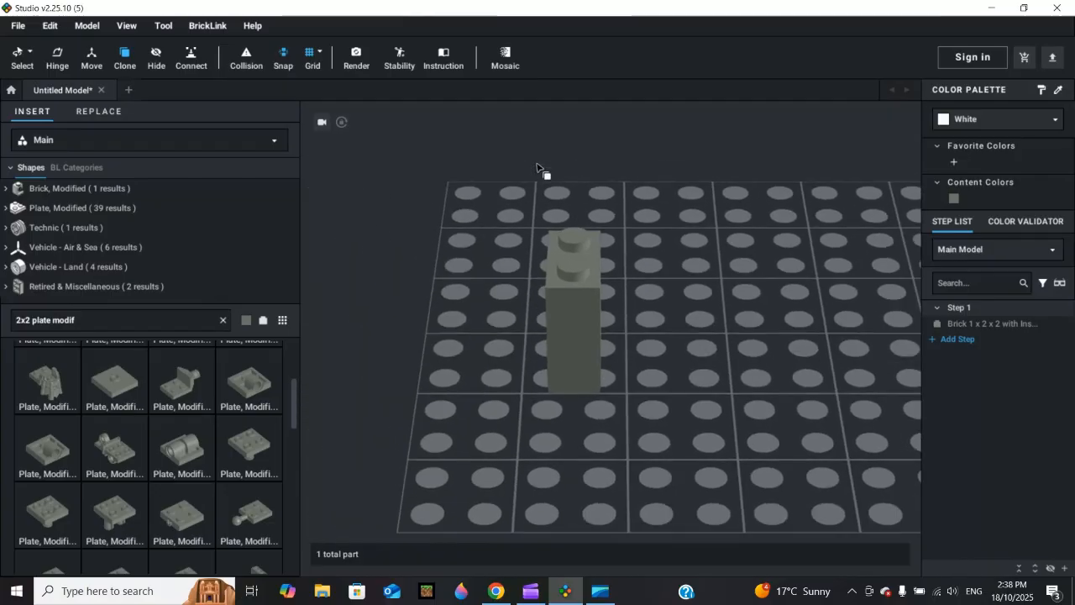
{"action": "left_click", "coordinate": [579, 304]}
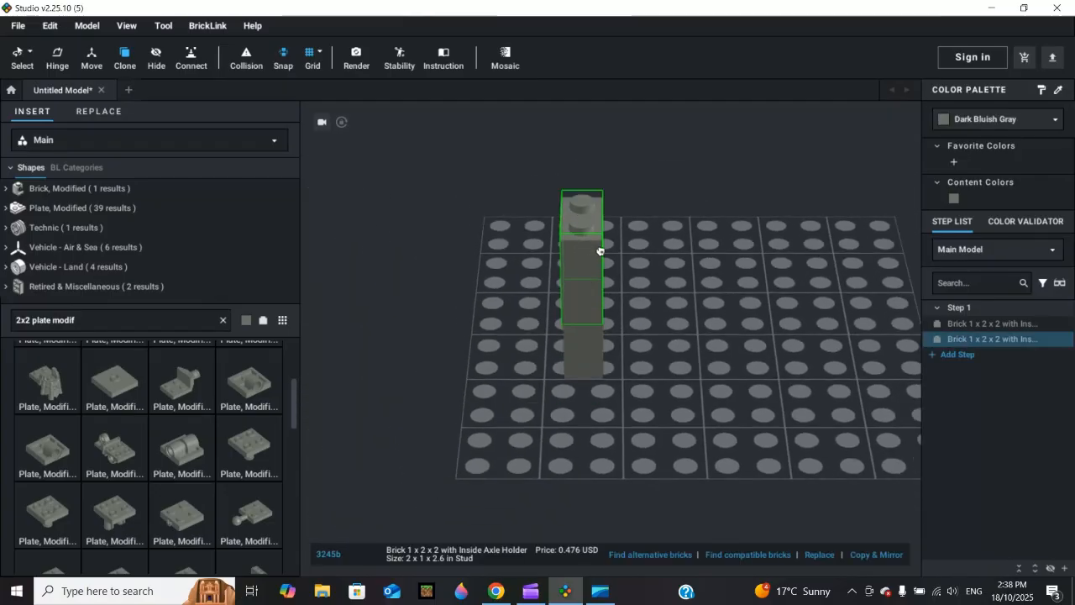
{"action": "middle_click_drag", "start_coordinate": [682, 253], "coordinate": [588, 295]}
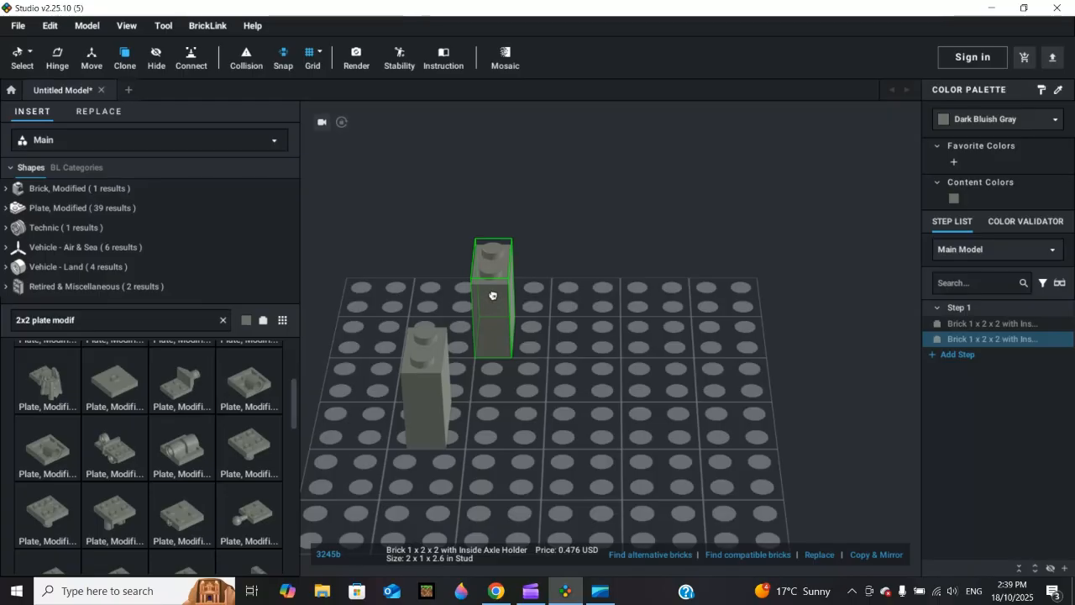
{"action": "left_click", "coordinate": [492, 295]}
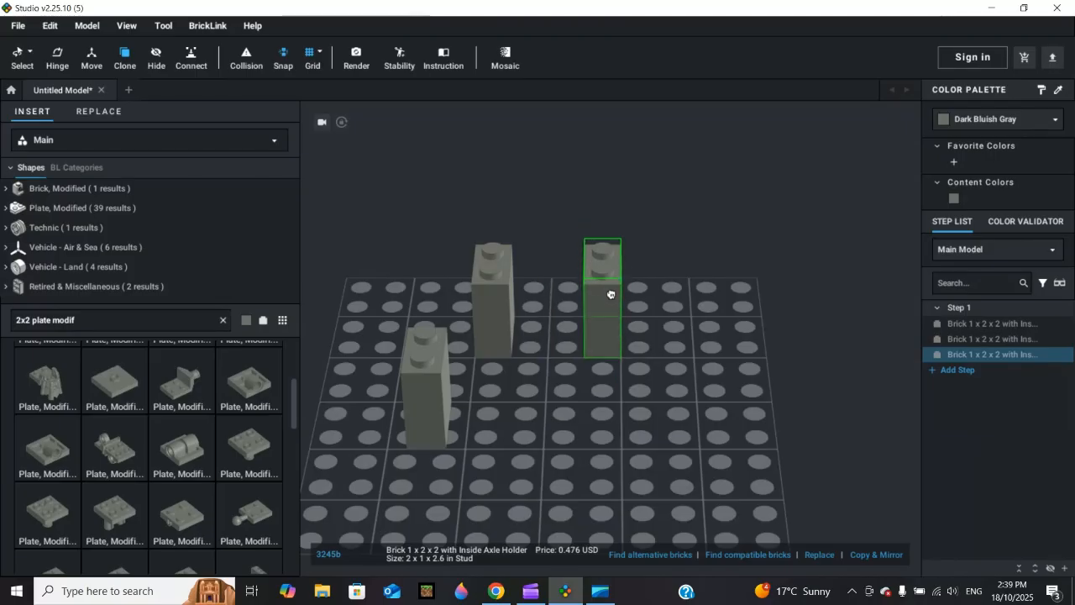
{"action": "left_click", "coordinate": [576, 290]}
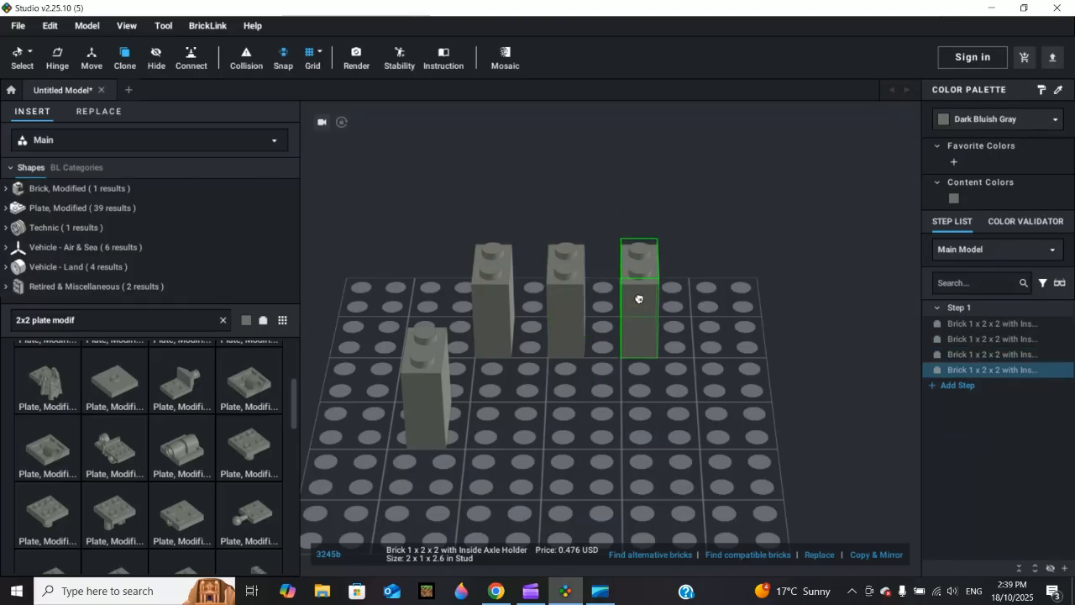
{"action": "left_click", "coordinate": [638, 294]}
{"action": "left_click", "coordinate": [711, 277]}
Step: Place more brick clones toward the front of the baseplate, and move the last one beside the front corner with the Select tool
{"action": "left_click", "coordinate": [760, 361]}
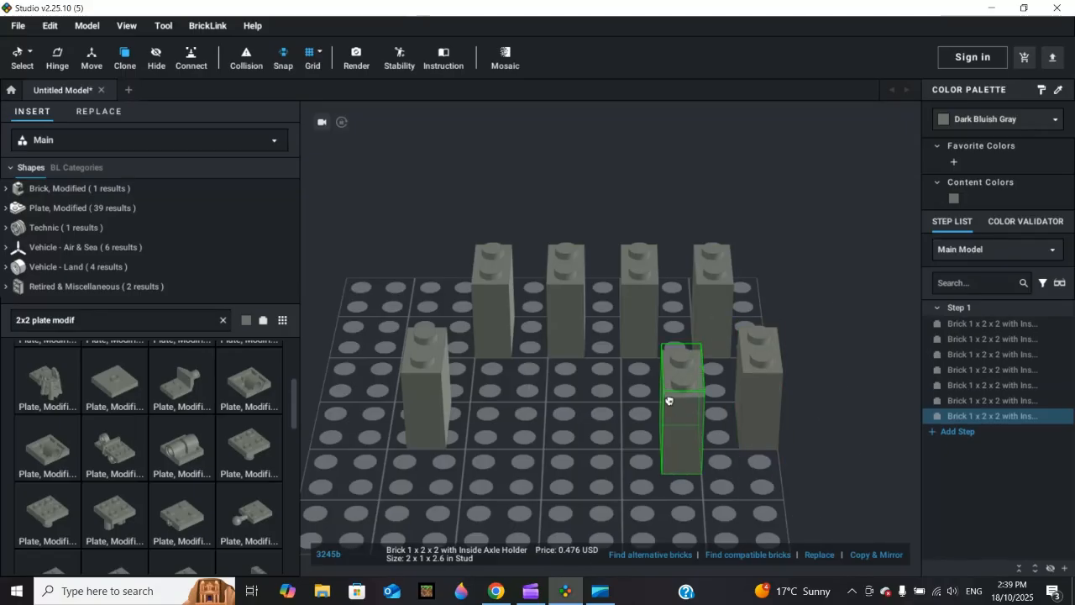
{"action": "left_click", "coordinate": [651, 394]}
{"action": "left_click", "coordinate": [557, 408]}
{"action": "left_click", "coordinate": [523, 434]}
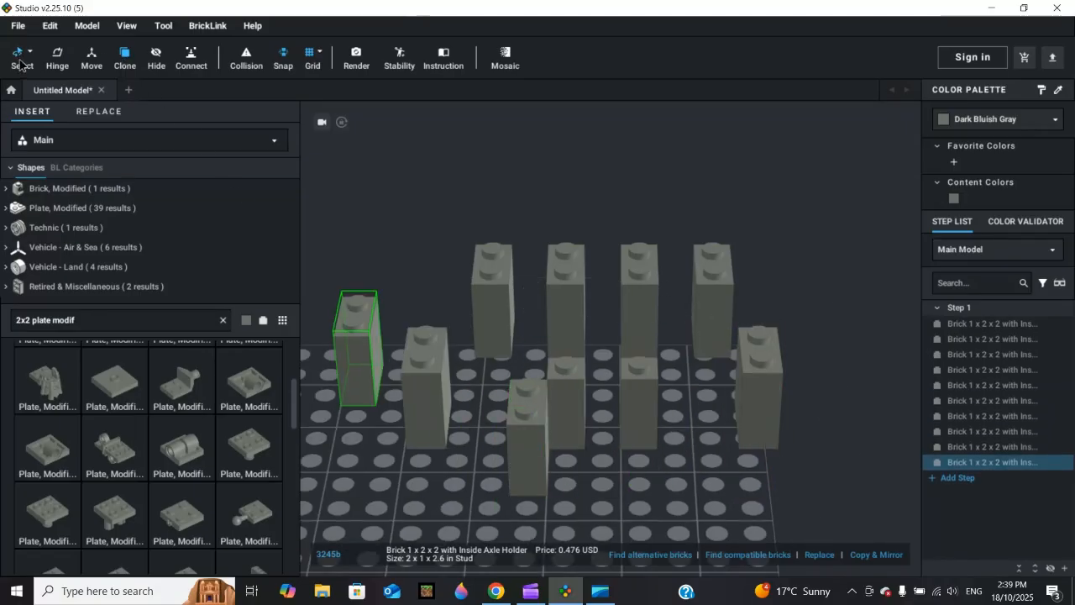
{"action": "left_click", "coordinate": [21, 62]}
{"action": "left_click_drag", "start_coordinate": [527, 219], "coordinate": [714, 447]}
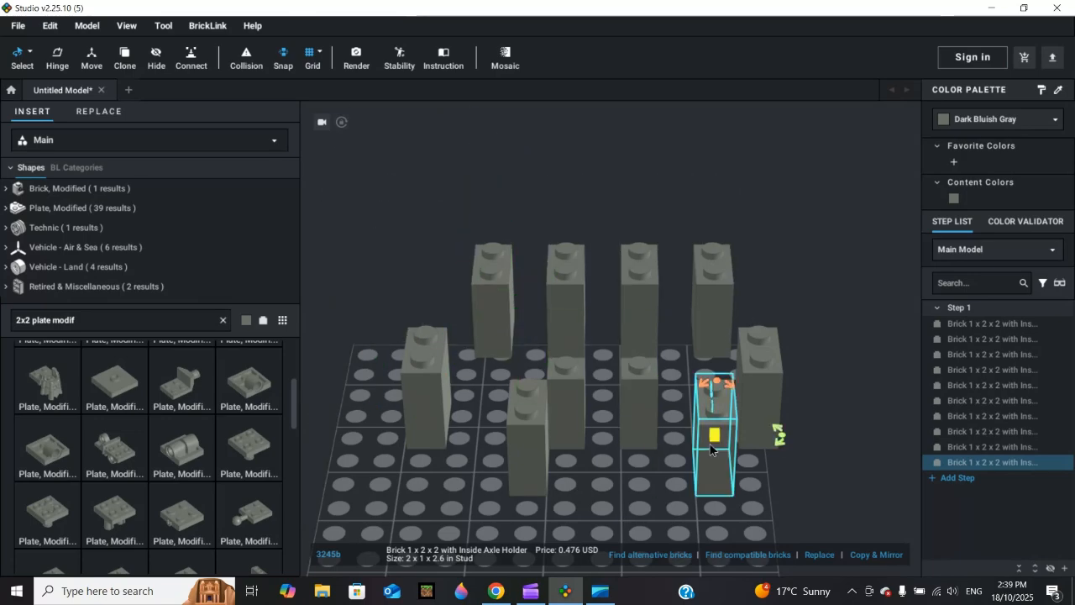
{"action": "left_click", "coordinate": [800, 217]}
{"action": "scroll", "coordinate": [758, 358], "scroll_direction": "down", "scroll_amount": 3}
{"action": "mouse_move", "coordinate": [757, 353]}
{"action": "right_mouse_down"}
{"action": "mouse_move", "coordinate": [760, 328]}
{"action": "mouse_move", "coordinate": [691, 354]}
{"action": "mouse_move", "coordinate": [731, 347]}
{"action": "mouse_move", "coordinate": [758, 365]}
{"action": "right_mouse_up"}
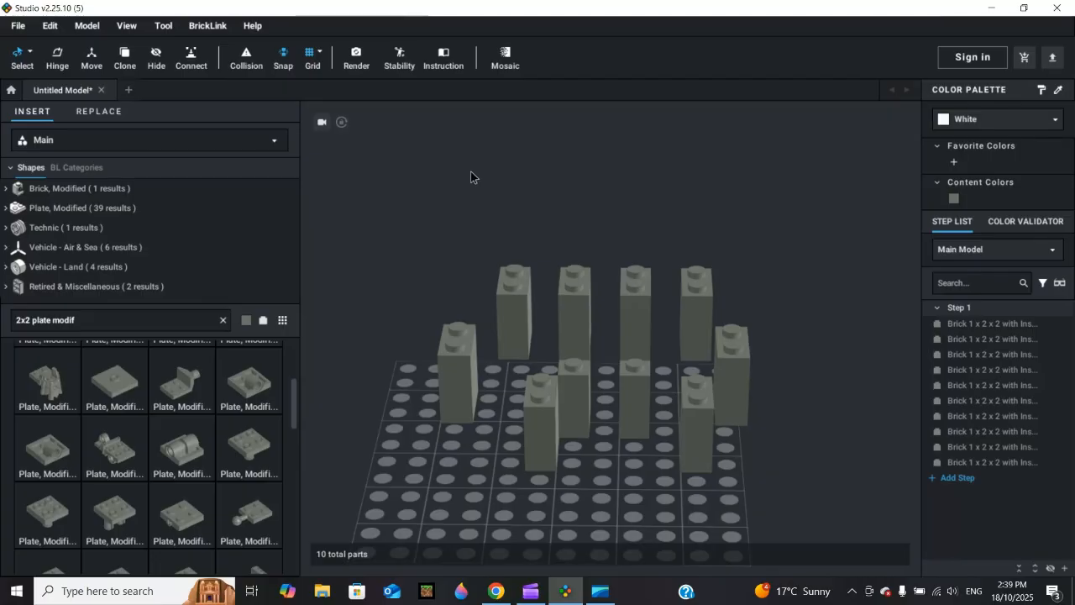
Step: Delete nine of the ten bricks with a box selection, and move the remaining brick to the middle of the baseplate
{"action": "left_click_drag", "start_coordinate": [470, 171], "coordinate": [704, 483]}
{"action": "key", "text": "Delete"}
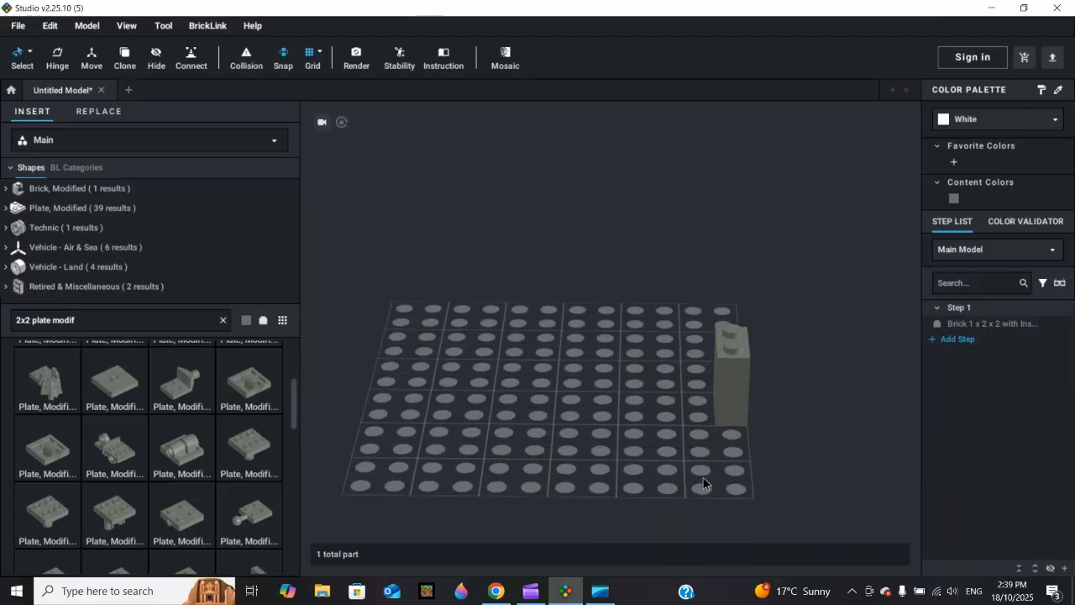
{"action": "left_click_drag", "start_coordinate": [739, 378], "coordinate": [556, 340]}
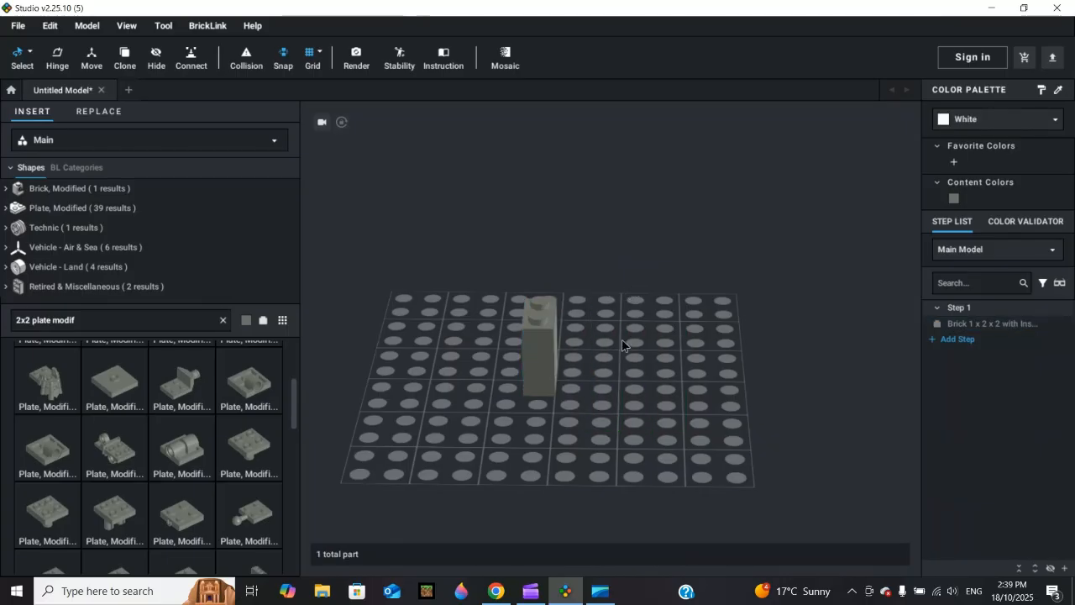
{"action": "right_click_drag", "start_coordinate": [597, 341], "coordinate": [539, 340]}
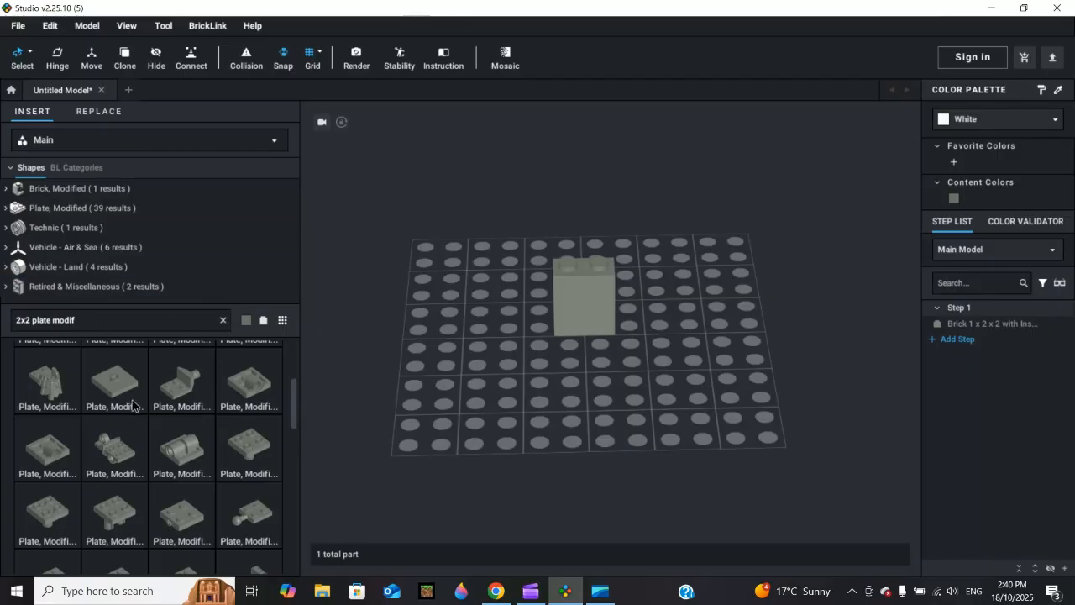
Step: Place the one-stud modified 2 x 2 plate beside the brick, and shift the brick over it with the Move tool to -20.0, -26.0, -10.0
{"action": "left_click_drag", "start_coordinate": [118, 383], "coordinate": [521, 327]}
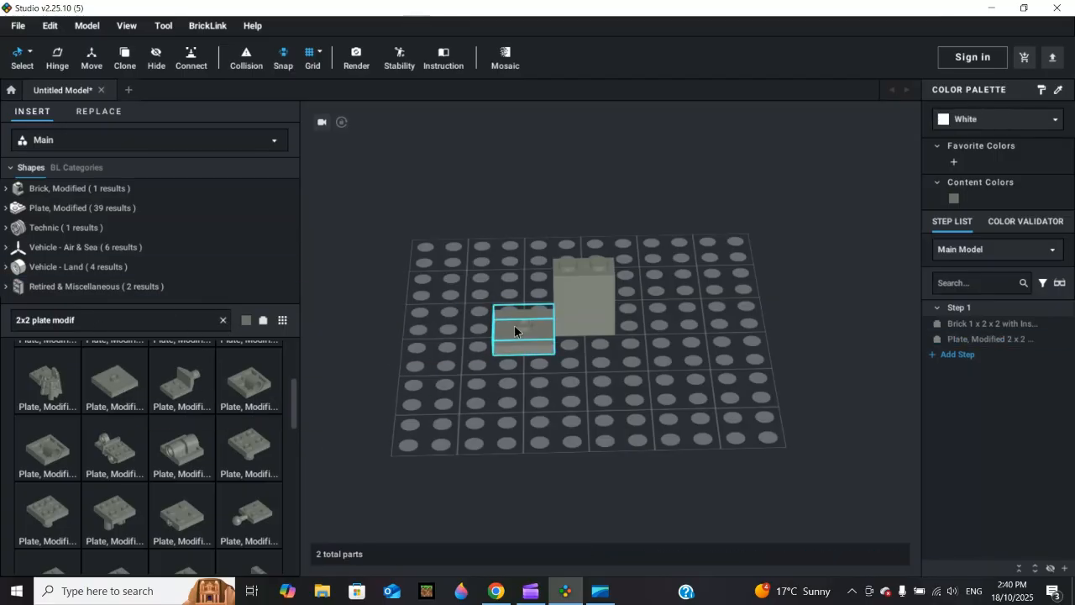
{"action": "left_click", "coordinate": [569, 270]}
{"action": "left_click", "coordinate": [91, 59]}
{"action": "scroll", "coordinate": [639, 264], "scroll_direction": "up", "scroll_amount": 2}
{"action": "left_click_drag", "start_coordinate": [619, 291], "coordinate": [572, 292]}
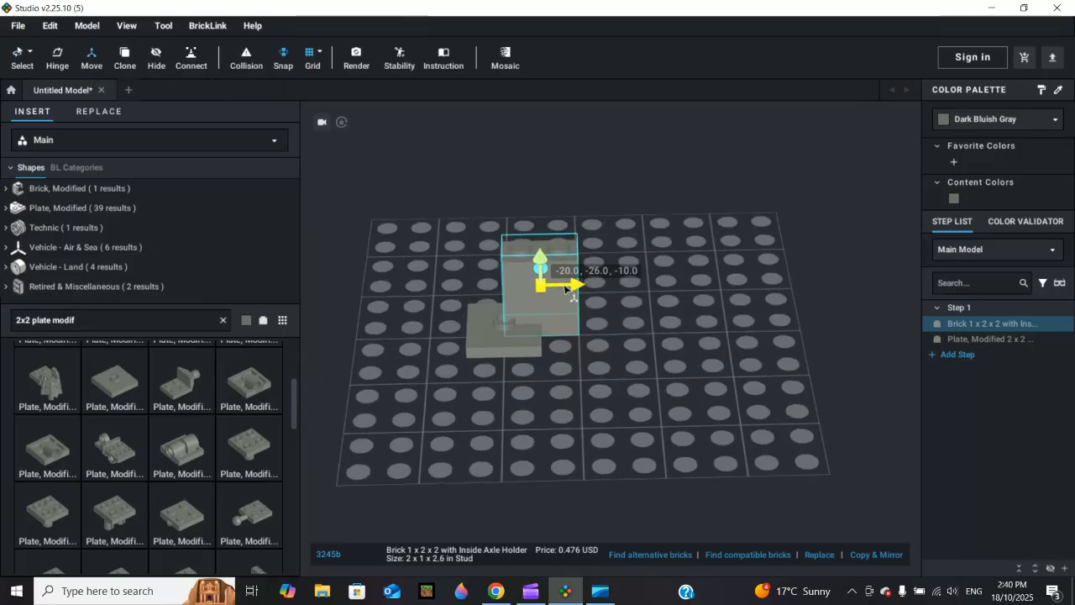
{"action": "left_click", "coordinate": [631, 332]}
{"action": "right_click_drag", "start_coordinate": [507, 373], "coordinate": [538, 383]}
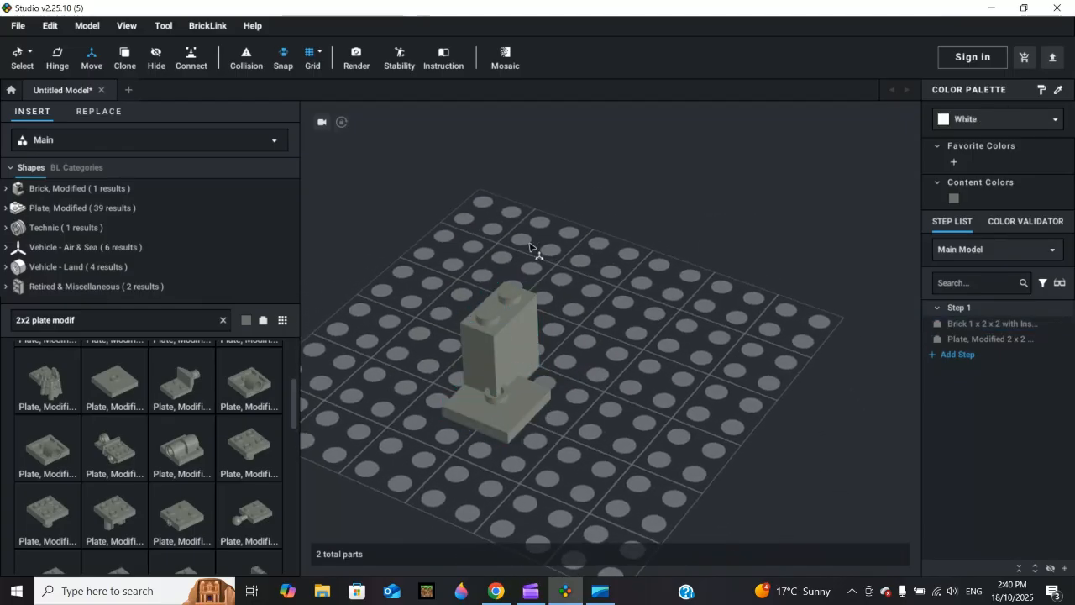
Step: Turn on the Collision display and examine the see-through brick and plate up close from several angles
{"action": "left_click", "coordinate": [252, 60]}
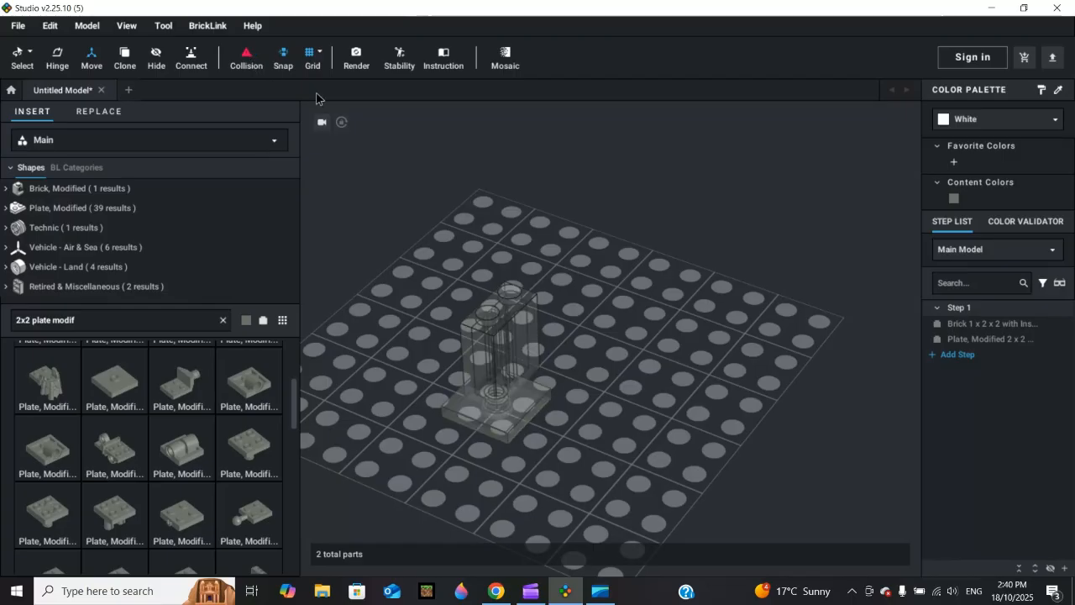
{"action": "right_click_drag", "start_coordinate": [611, 430], "coordinate": [433, 432]}
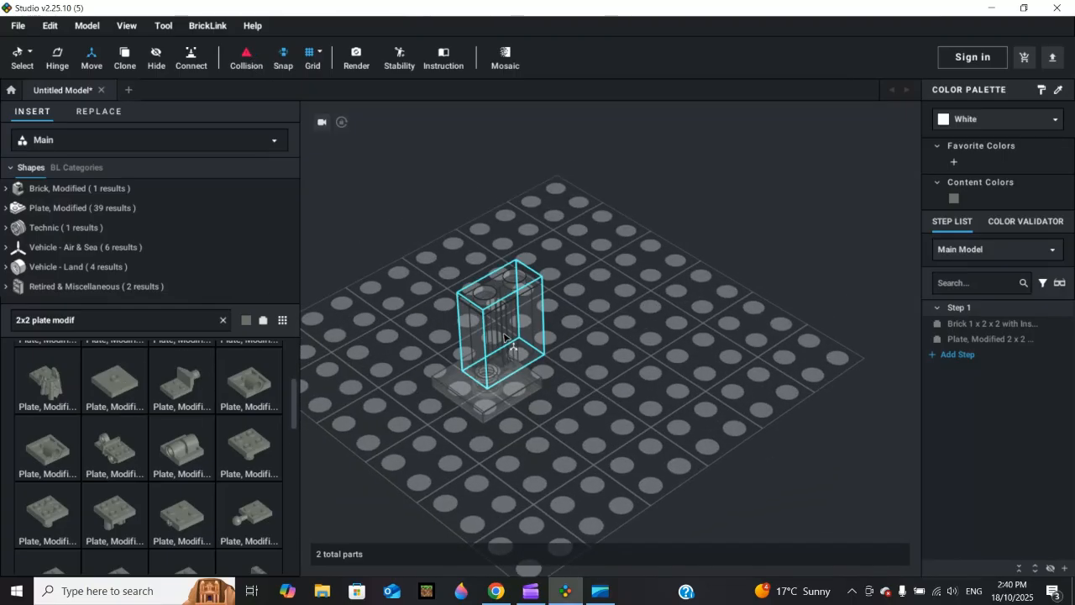
{"action": "scroll", "coordinate": [494, 343], "scroll_direction": "up", "scroll_amount": 2}
{"action": "scroll", "coordinate": [494, 343], "scroll_direction": "up", "scroll_amount": 2}
{"action": "middle_click_drag", "start_coordinate": [526, 372], "coordinate": [616, 372]}
{"action": "right_click_drag", "start_coordinate": [616, 372], "coordinate": [560, 365]}
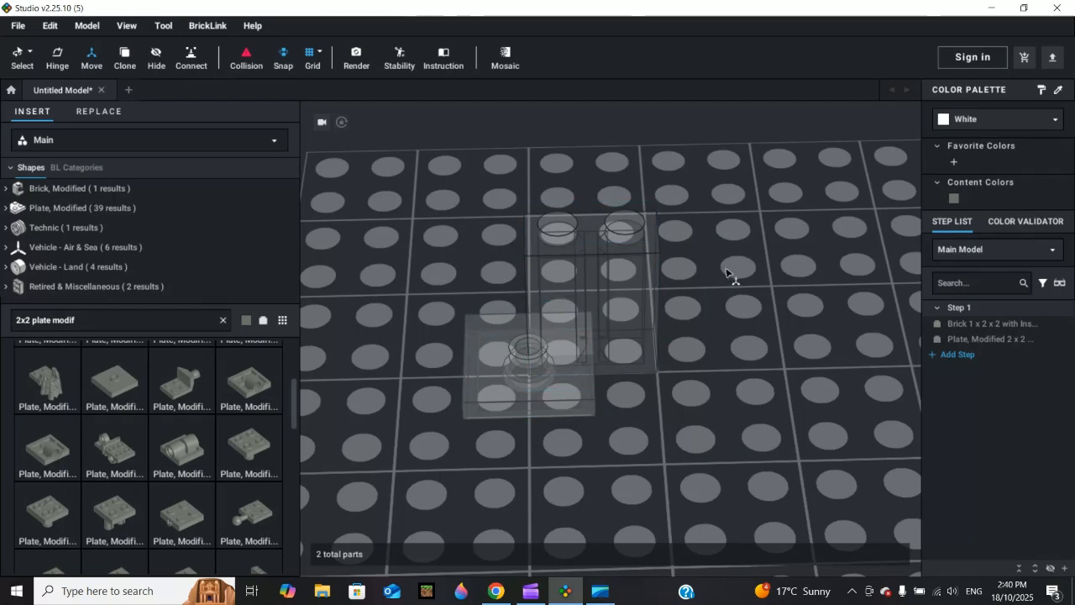
Step: Move the brick out of the modified 2 x 2 plate so it stands clear beside it on the baseplate
{"action": "scroll", "coordinate": [722, 273], "scroll_direction": "down", "scroll_amount": 3}
{"action": "scroll", "coordinate": [684, 315], "scroll_direction": "up", "scroll_amount": 3}
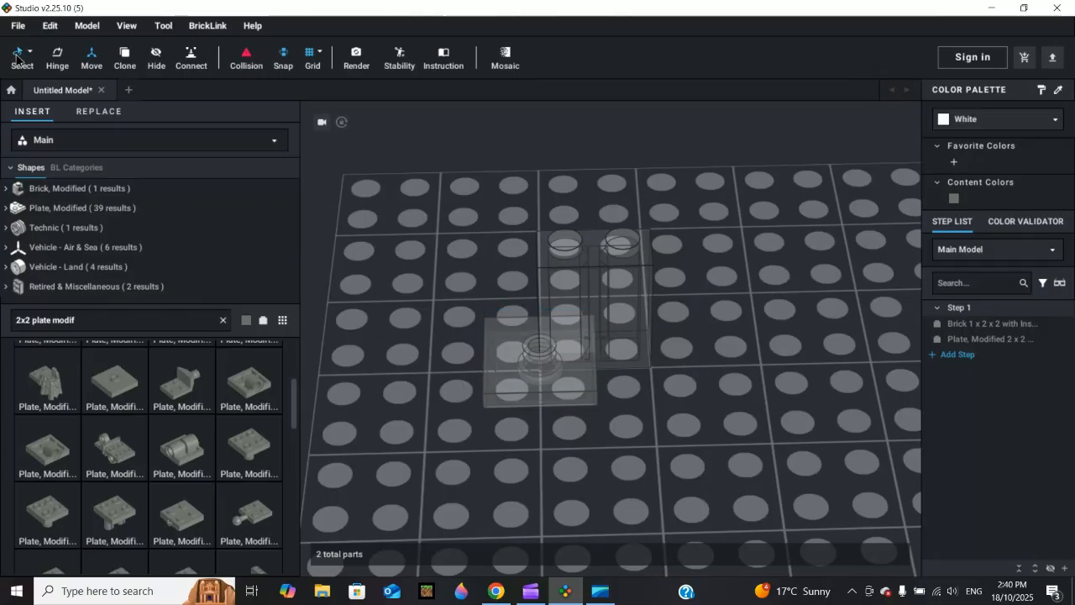
{"action": "left_click_drag", "start_coordinate": [565, 284], "coordinate": [713, 281]}
{"action": "scroll", "coordinate": [487, 200], "scroll_direction": "down", "scroll_amount": 5}
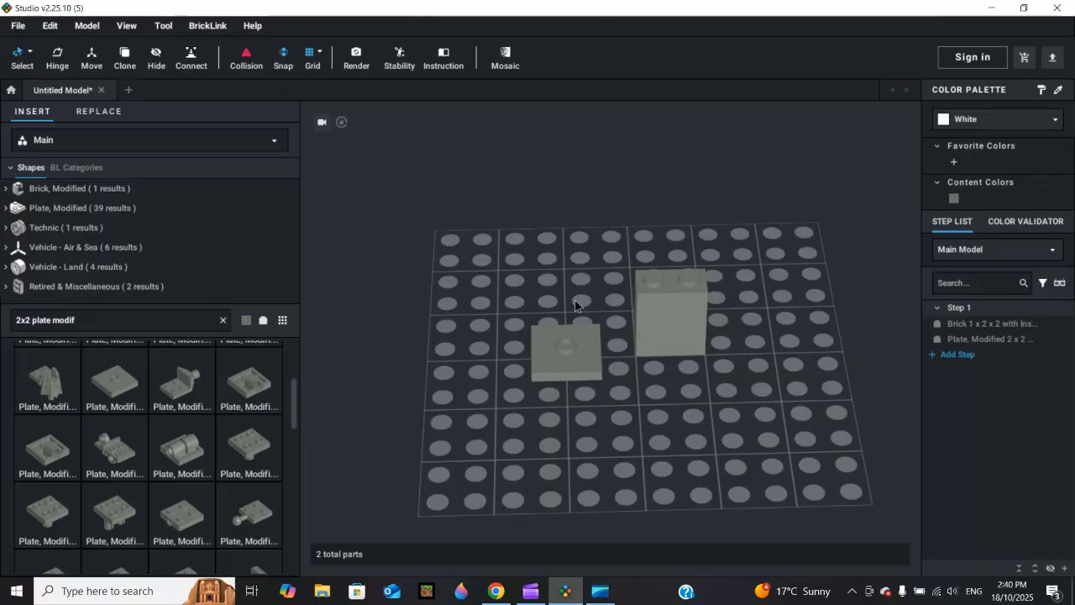
{"action": "scroll", "coordinate": [579, 323], "scroll_direction": "up", "scroll_amount": 3}
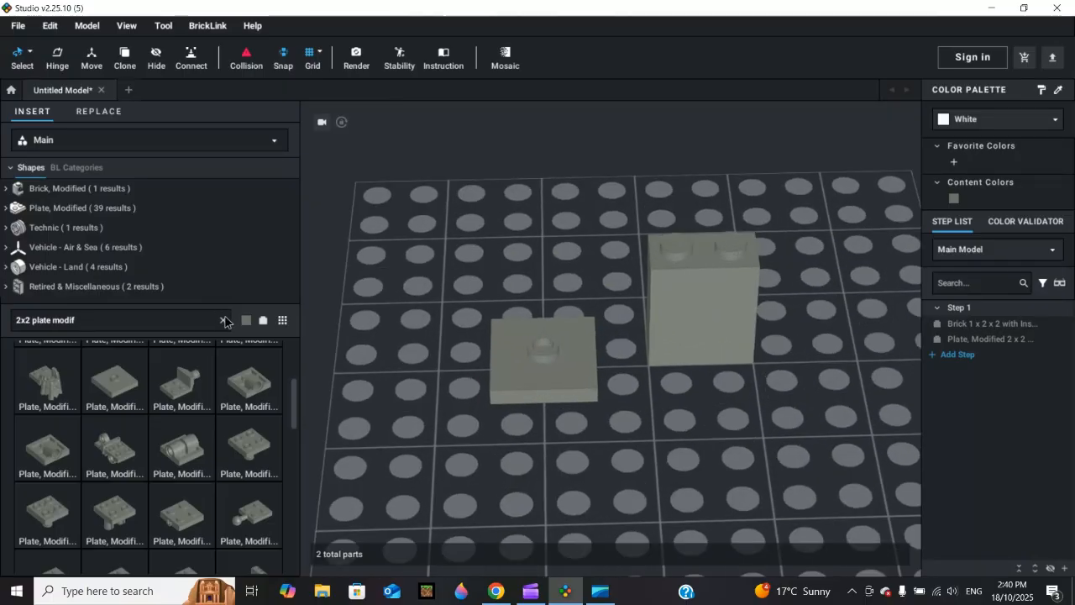
Step: Search the part library for "plate" and place a Plate 8 x 16 along the back of the baseplate
{"action": "left_click", "coordinate": [224, 320]}
{"action": "type", "text": "plate"}
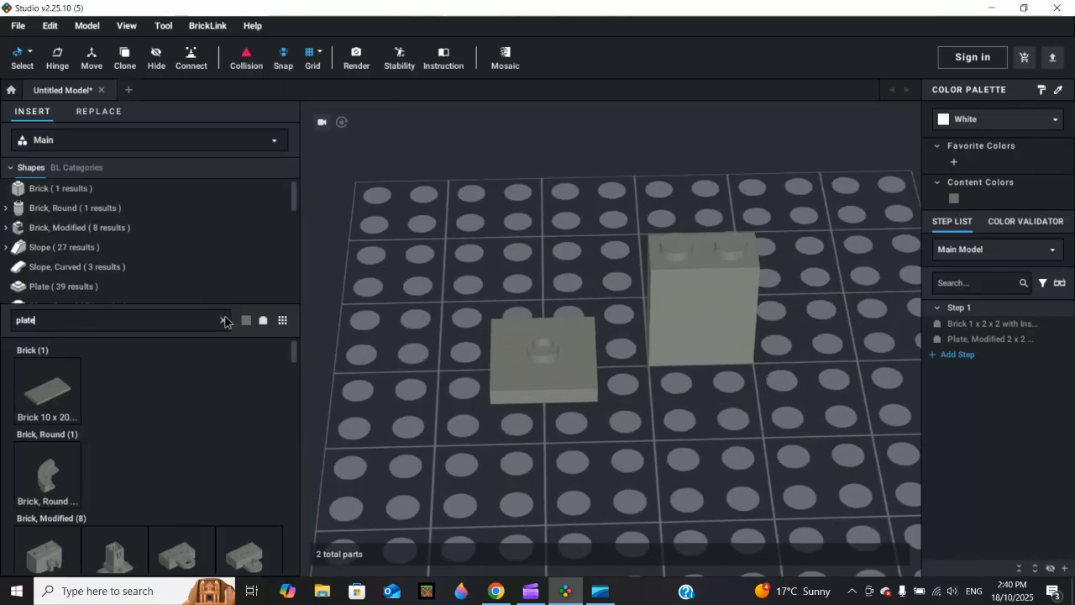
{"action": "scroll", "coordinate": [178, 370], "scroll_direction": "down", "scroll_amount": 5}
{"action": "scroll", "coordinate": [172, 406], "scroll_direction": "down", "scroll_amount": 6}
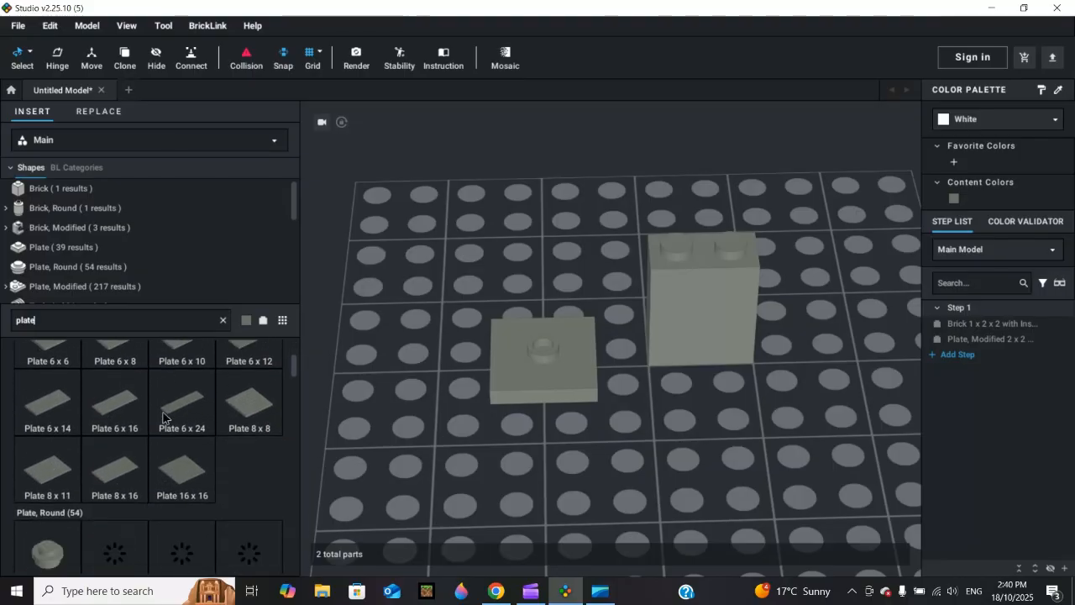
{"action": "left_click", "coordinate": [115, 395]}
{"action": "scroll", "coordinate": [538, 290], "scroll_direction": "down", "scroll_amount": 5}
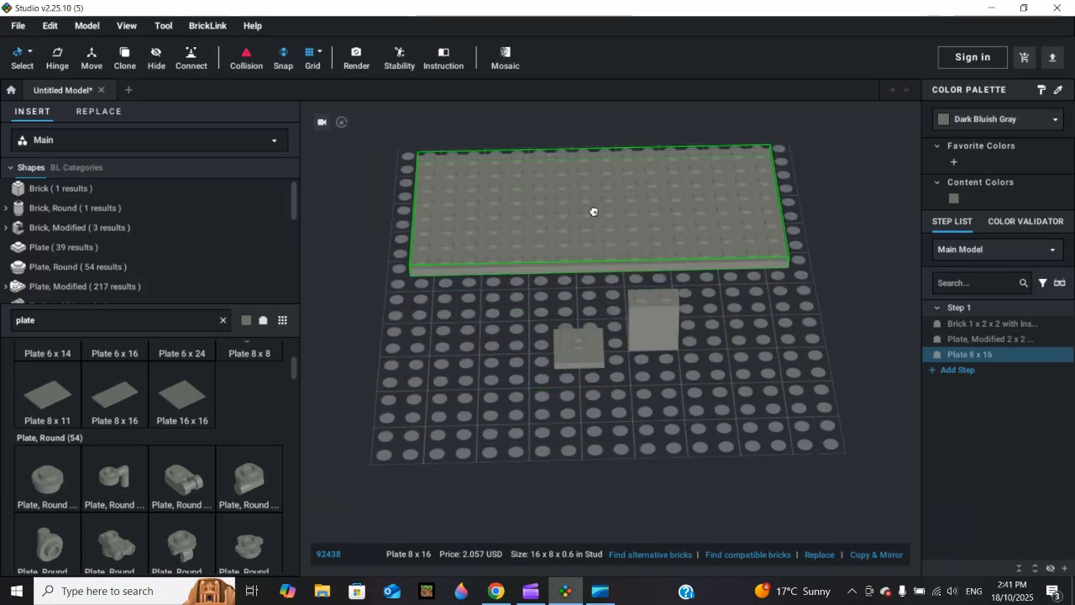
{"action": "left_click", "coordinate": [578, 217]}
{"action": "left_click", "coordinate": [457, 346]}
Step: Move the brick past the modified plate to its other side, and shift it stud by stud back to the large plate's edge
{"action": "scroll", "coordinate": [457, 296], "scroll_direction": "up", "scroll_amount": 5}
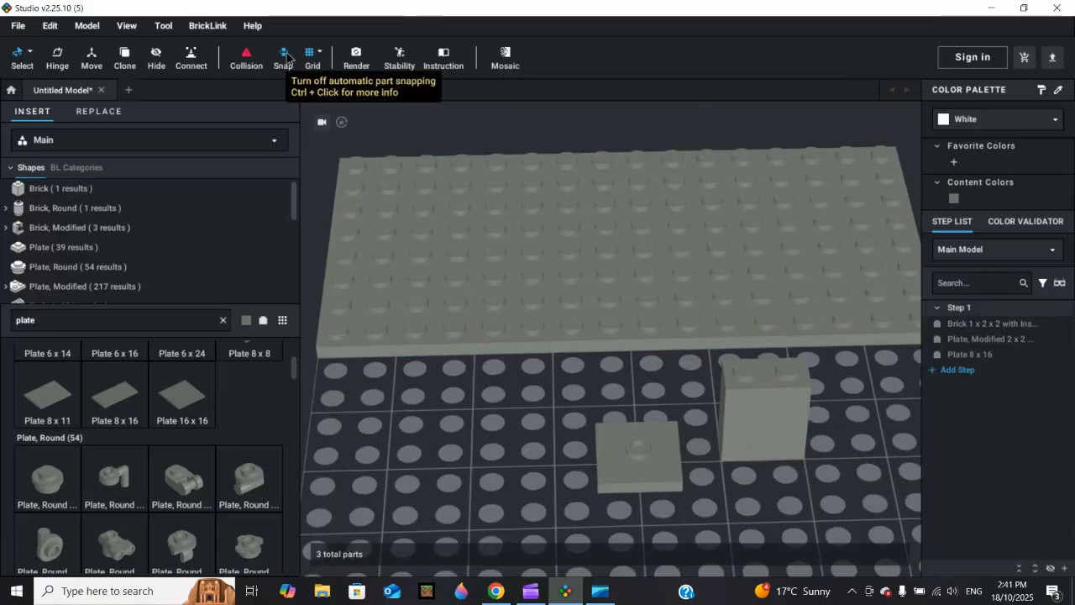
{"action": "left_click_drag", "start_coordinate": [766, 419], "coordinate": [760, 451]}
{"action": "middle_click_drag", "start_coordinate": [760, 450], "coordinate": [826, 339]}
{"action": "left_click_drag", "start_coordinate": [825, 339], "coordinate": [619, 363]}
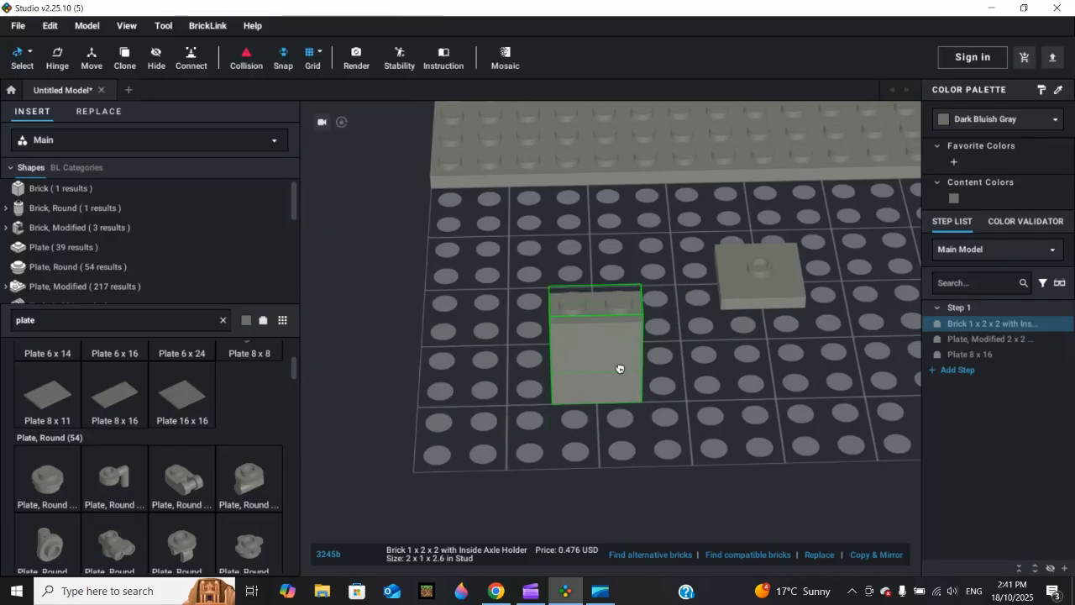
{"action": "left_click_drag", "start_coordinate": [619, 367], "coordinate": [614, 274]}
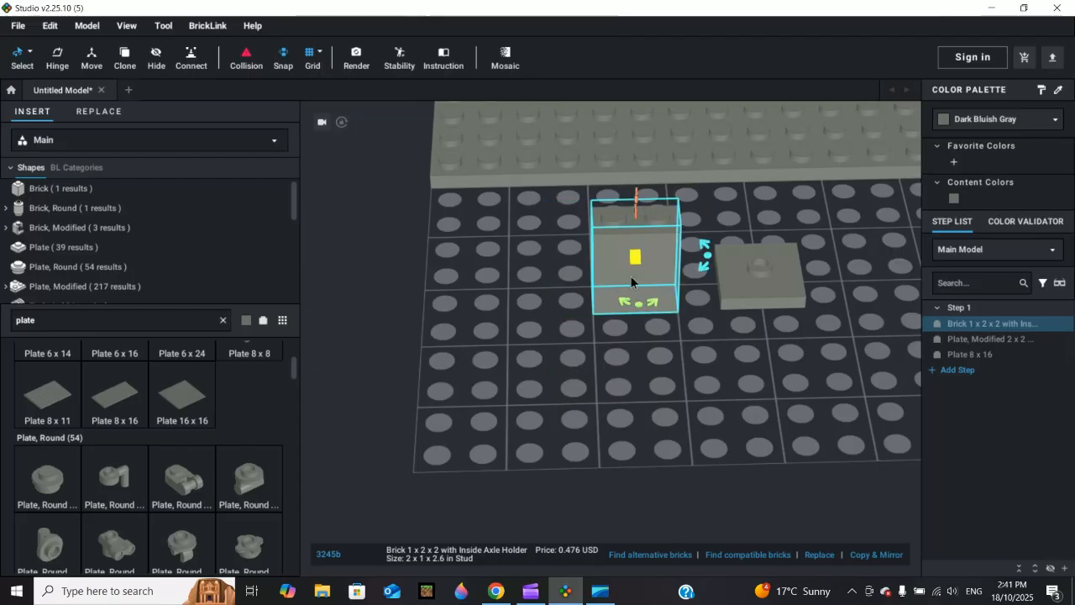
{"action": "left_click_drag", "start_coordinate": [617, 291], "coordinate": [571, 265]}
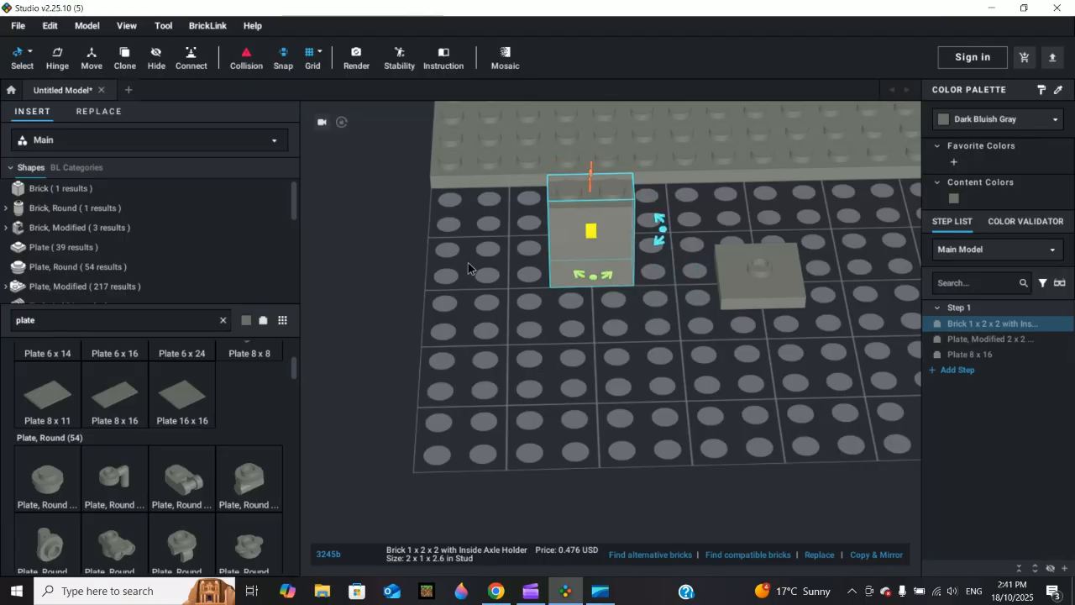
Step: Move the brick up onto the studs of the 8 x 16 plate
{"action": "middle_click_drag", "start_coordinate": [476, 252], "coordinate": [444, 326]}
{"action": "left_click_drag", "start_coordinate": [540, 364], "coordinate": [540, 249]}
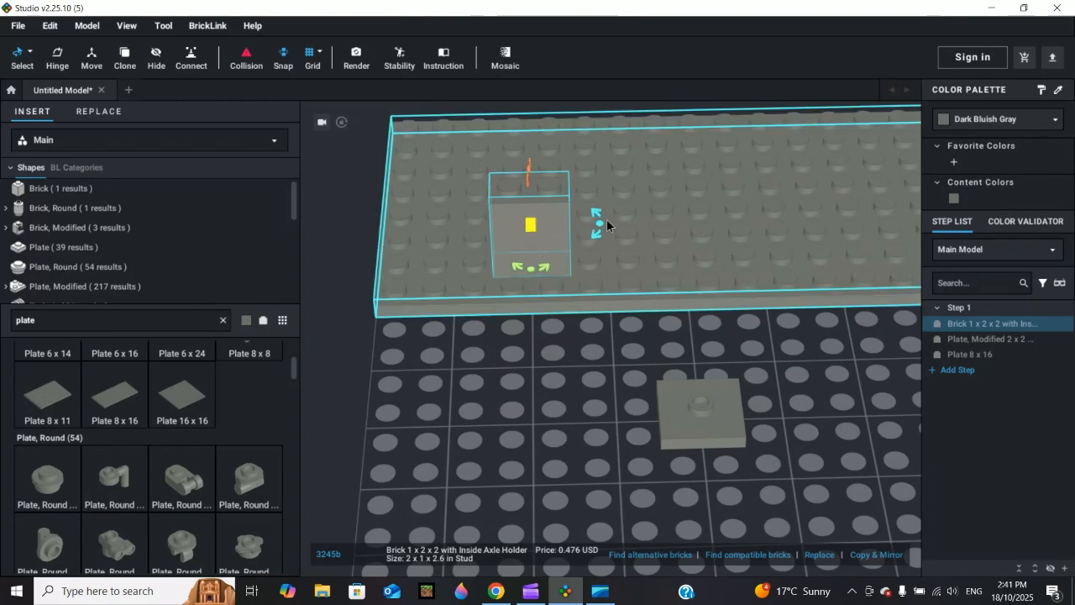
{"action": "scroll", "coordinate": [624, 250], "scroll_direction": "up", "scroll_amount": 5}
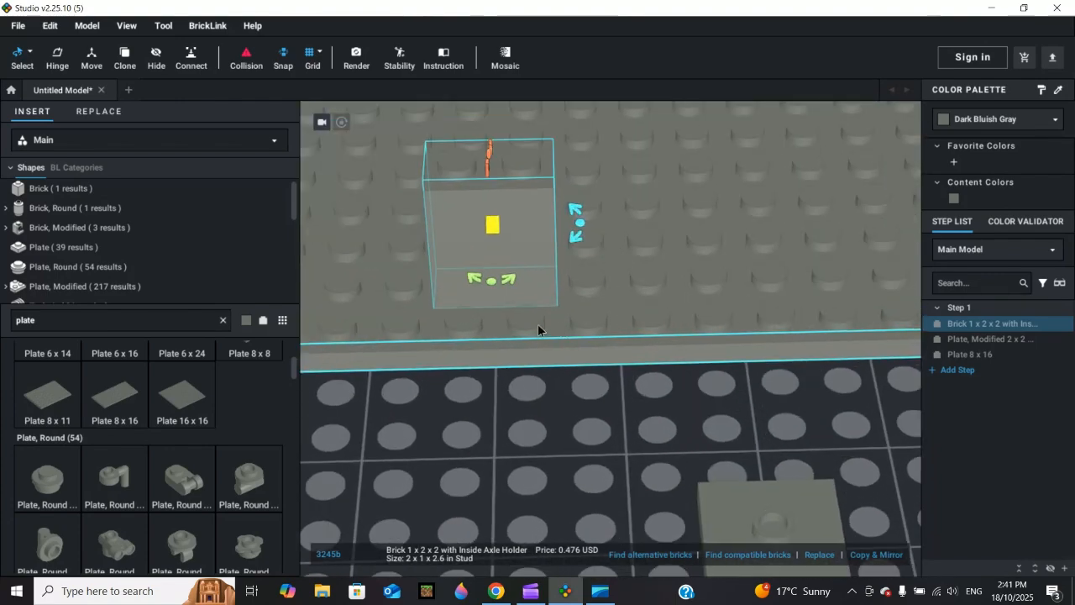
Step: Switch the grid to the coarse setting and move the brick along and further back on the large plate
{"action": "left_click", "coordinate": [319, 55]}
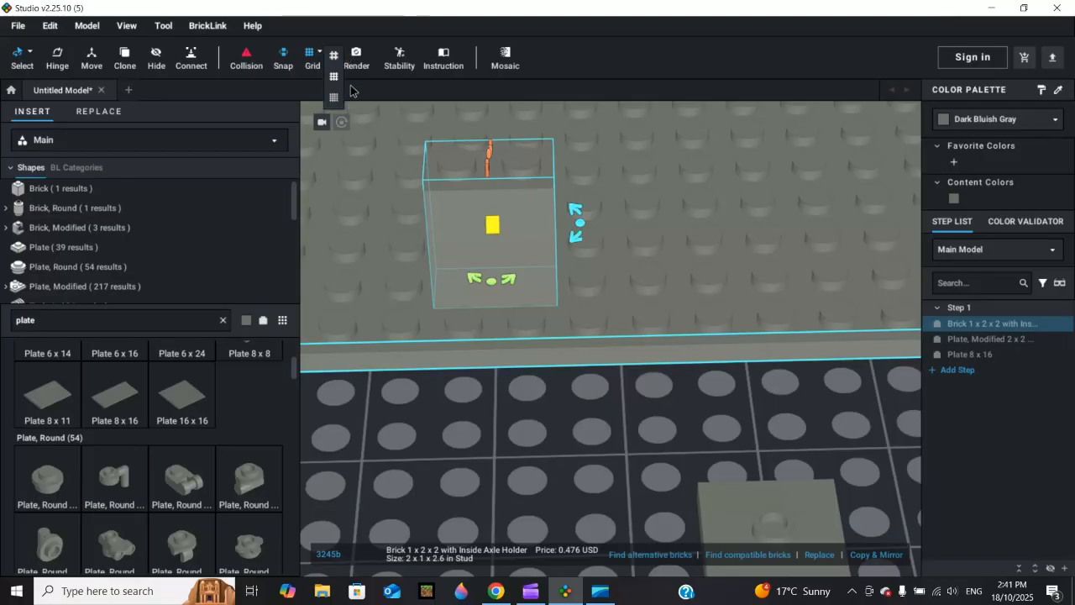
{"action": "left_click", "coordinate": [333, 55]}
{"action": "left_click_drag", "start_coordinate": [504, 214], "coordinate": [607, 204]}
{"action": "scroll", "coordinate": [720, 206], "scroll_direction": "down", "scroll_amount": 5}
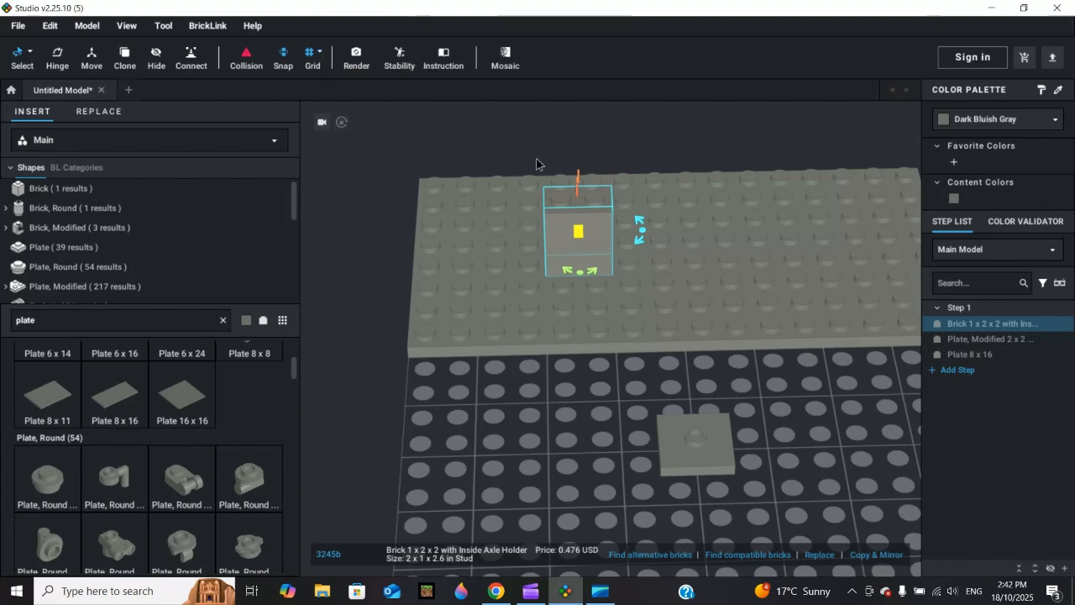
{"action": "mouse_move", "coordinate": [601, 219]}
{"action": "left_mouse_down"}
{"action": "mouse_move", "coordinate": [613, 222]}
{"action": "mouse_move", "coordinate": [584, 223]}
{"action": "mouse_move", "coordinate": [647, 228]}
{"action": "mouse_move", "coordinate": [598, 231]}
{"action": "mouse_move", "coordinate": [598, 217]}
{"action": "left_mouse_up"}
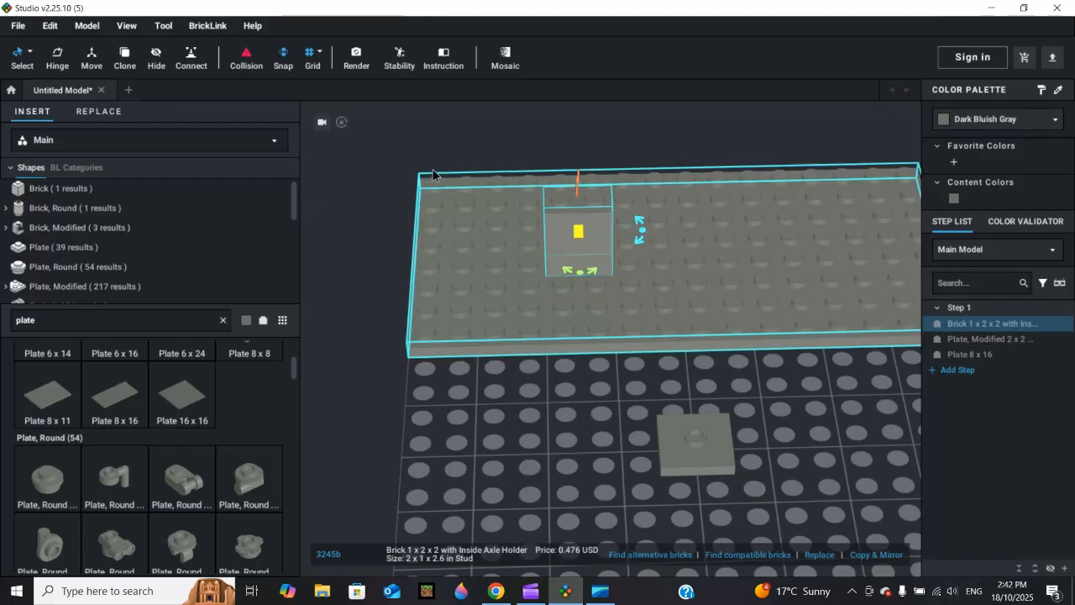
Step: Switch to the fine grid and shift the brick one stud along the large plate
{"action": "left_click", "coordinate": [319, 55]}
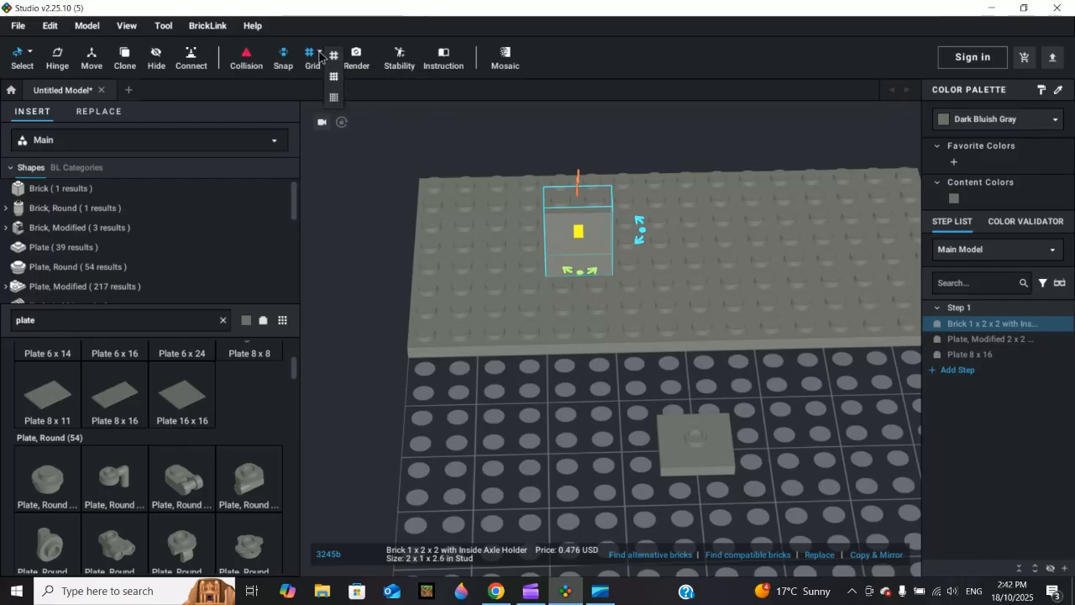
{"action": "left_click", "coordinate": [336, 101]}
{"action": "left_click_drag", "start_coordinate": [589, 243], "coordinate": [613, 245]}
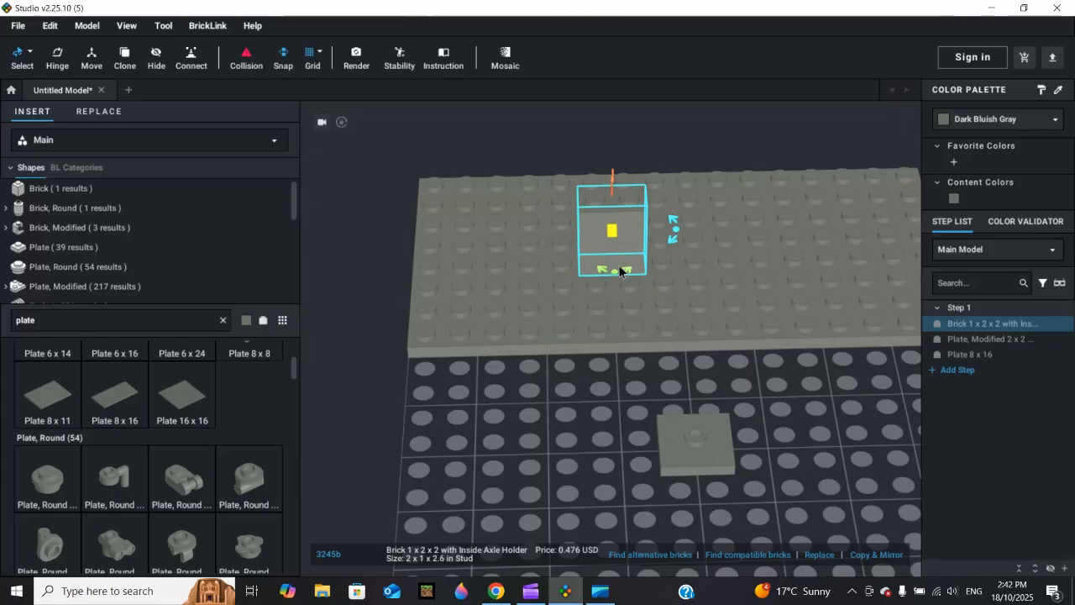
Step: Move the brick down to the modified plate on the baseplate, and return it onto the large plate
{"action": "scroll", "coordinate": [622, 250], "scroll_direction": "up", "scroll_amount": 2}
{"action": "left_click_drag", "start_coordinate": [634, 209], "coordinate": [732, 453]}
{"action": "middle_click_drag", "start_coordinate": [575, 429], "coordinate": [557, 318]}
{"action": "scroll", "coordinate": [565, 343], "scroll_direction": "up", "scroll_amount": 2}
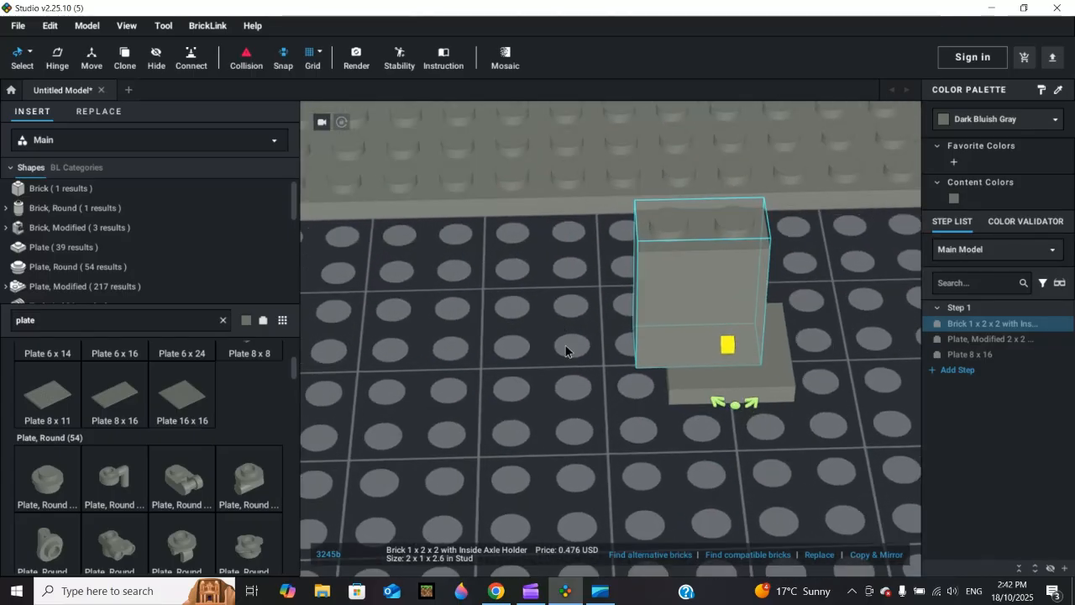
{"action": "right_click_drag", "start_coordinate": [565, 346], "coordinate": [565, 338]}
{"action": "scroll", "coordinate": [565, 338], "scroll_direction": "down", "scroll_amount": 3}
{"action": "left_click_drag", "start_coordinate": [647, 311], "coordinate": [556, 216]}
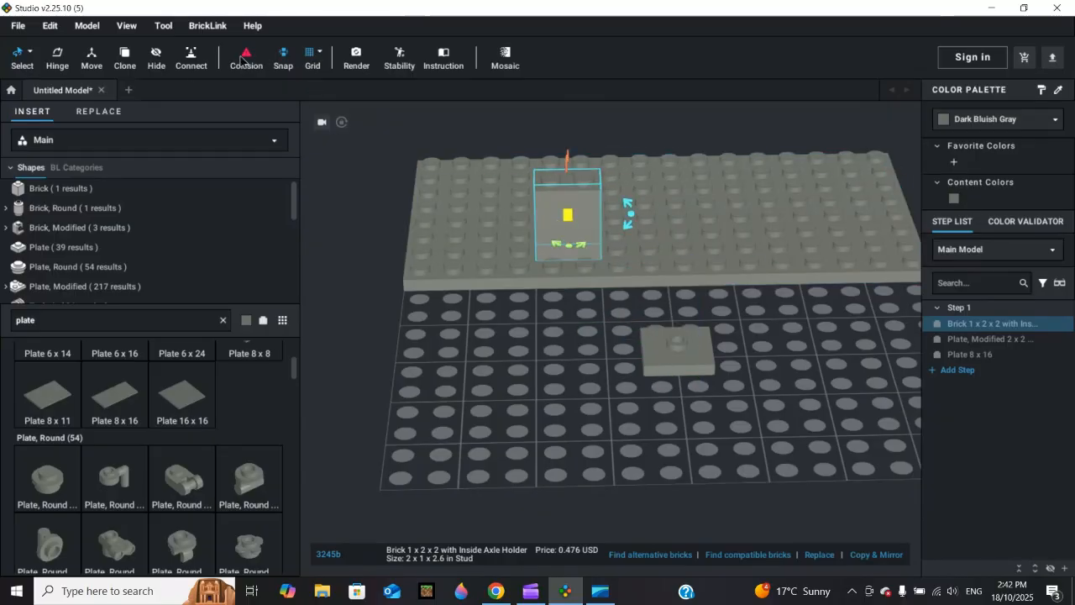
Step: Slide the brick along the large plate with the Move tool to -101.1, -34.0, -111.1
{"action": "left_click", "coordinate": [90, 57]}
{"action": "scroll", "coordinate": [595, 299], "scroll_direction": "up", "scroll_amount": 5}
{"action": "middle_click_drag", "start_coordinate": [595, 298], "coordinate": [601, 424]}
{"action": "left_click_drag", "start_coordinate": [588, 291], "coordinate": [474, 300]}
{"action": "right_click_drag", "start_coordinate": [585, 300], "coordinate": [633, 299]}
{"action": "middle_click_drag", "start_coordinate": [382, 380], "coordinate": [738, 259]}
{"action": "left_click_drag", "start_coordinate": [645, 293], "coordinate": [613, 293]}
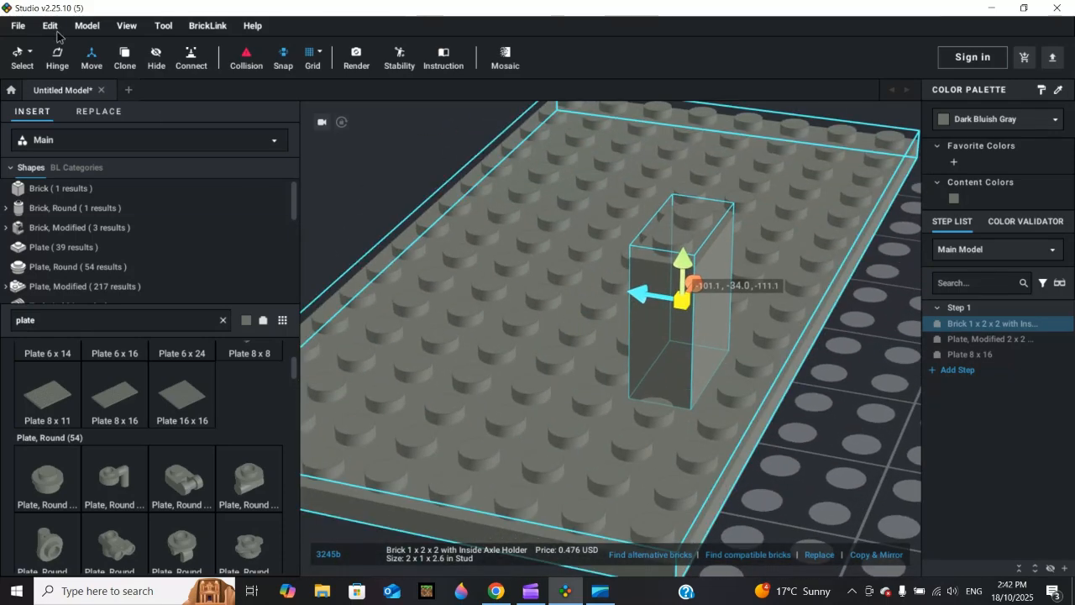
Step: Move the brick off the large plate with the Select tool, onto the baseplate between both plates
{"action": "left_click", "coordinate": [18, 54]}
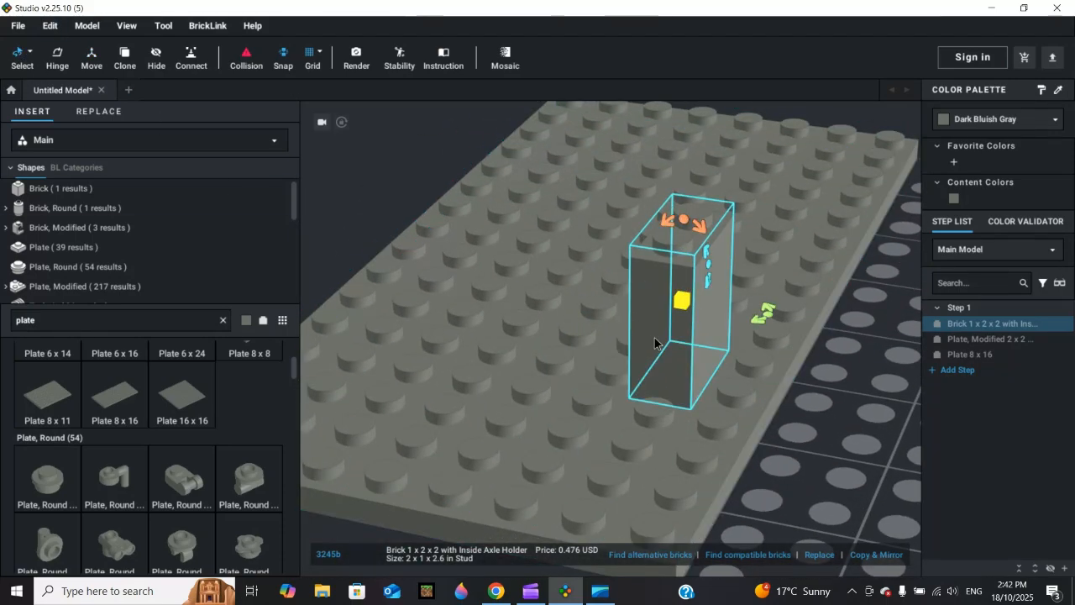
{"action": "left_click_drag", "start_coordinate": [651, 338], "coordinate": [899, 418]}
{"action": "middle_click_drag", "start_coordinate": [813, 358], "coordinate": [454, 236]}
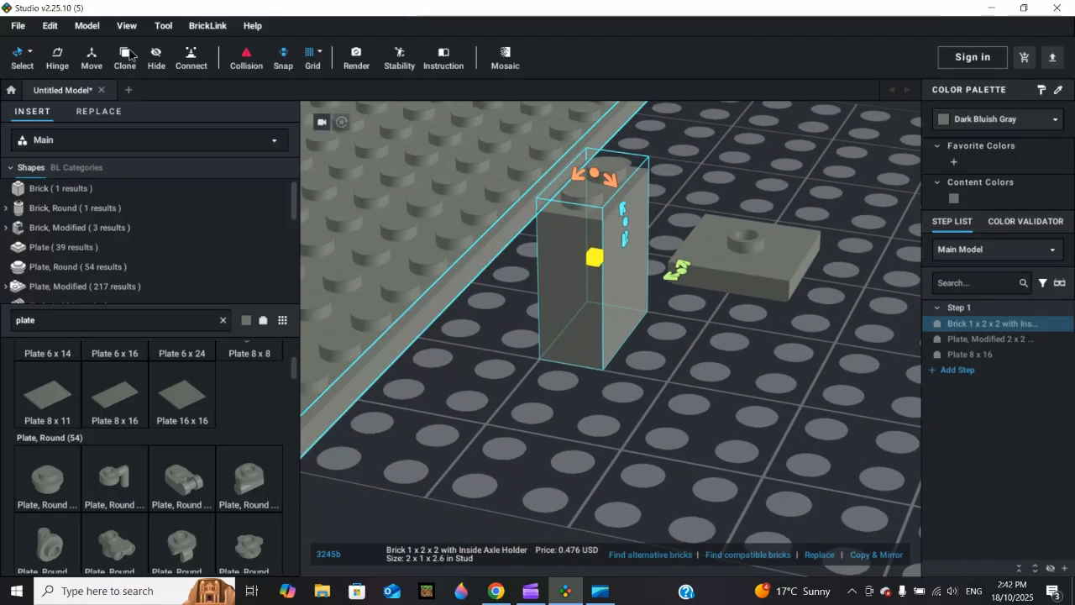
Step: Shift the brick with the Move tool to -100.0, -26.0, 9.0, and undo a trial shift to -100.0, -26.0, -31.0
{"action": "left_click", "coordinate": [90, 59]}
{"action": "left_click_drag", "start_coordinate": [563, 256], "coordinate": [681, 293]}
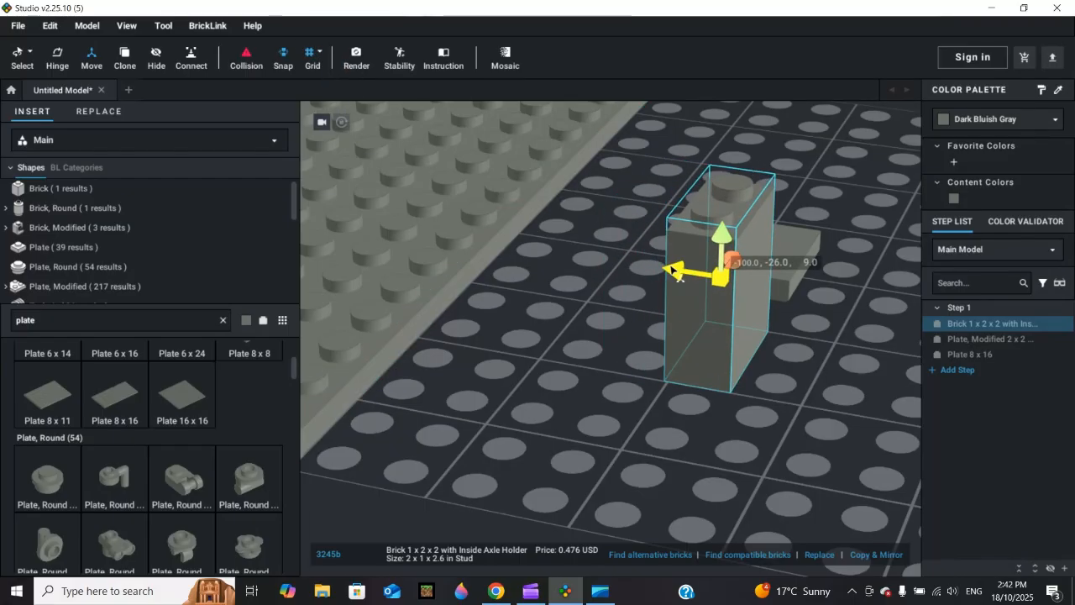
{"action": "left_click_drag", "start_coordinate": [676, 273], "coordinate": [563, 261]}
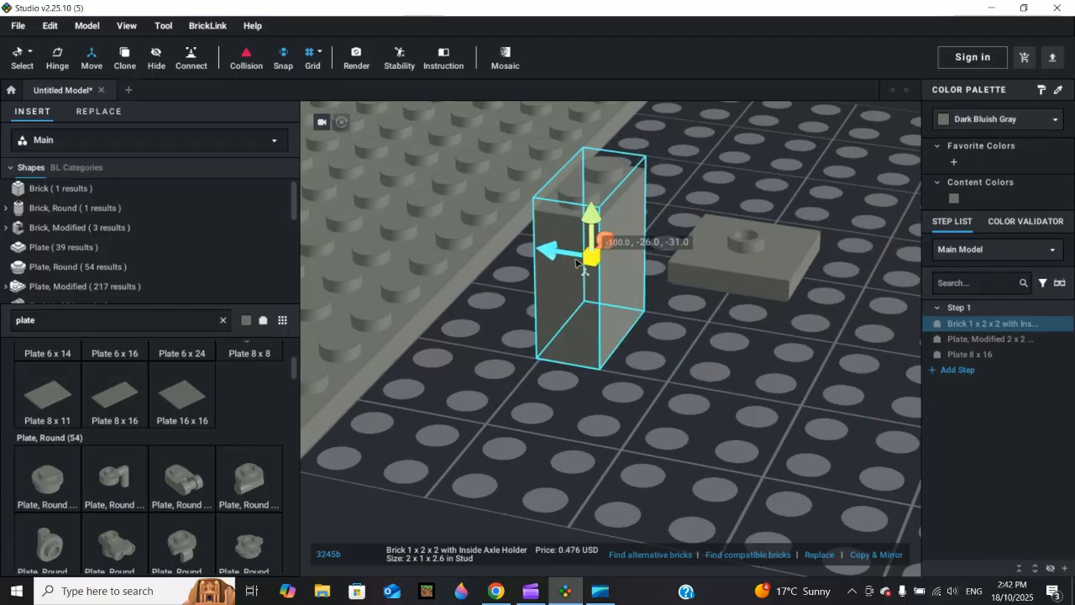
{"action": "key", "text": "ctrl+z"}
Step: Try the medium grid on the brick, and switch to the fine grid to shift it to -100.0, -26.0, 5.0
{"action": "left_click", "coordinate": [319, 52]}
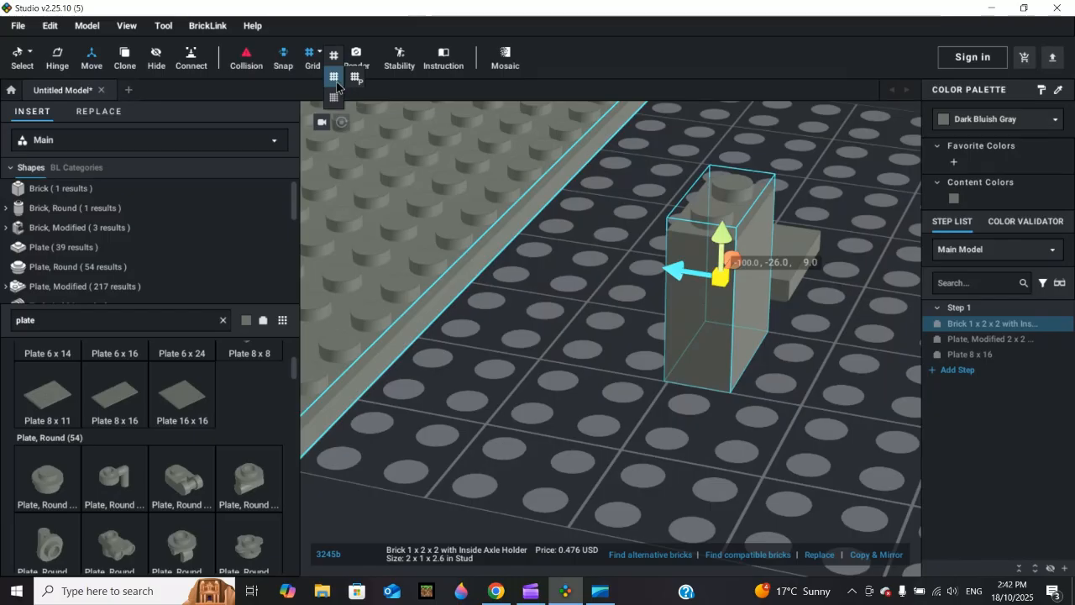
{"action": "left_click", "coordinate": [335, 79]}
{"action": "mouse_move", "coordinate": [672, 269]}
{"action": "left_mouse_down"}
{"action": "mouse_move", "coordinate": [510, 228]}
{"action": "mouse_move", "coordinate": [647, 273]}
{"action": "mouse_move", "coordinate": [708, 280]}
{"action": "mouse_move", "coordinate": [675, 275]}
{"action": "left_mouse_up"}
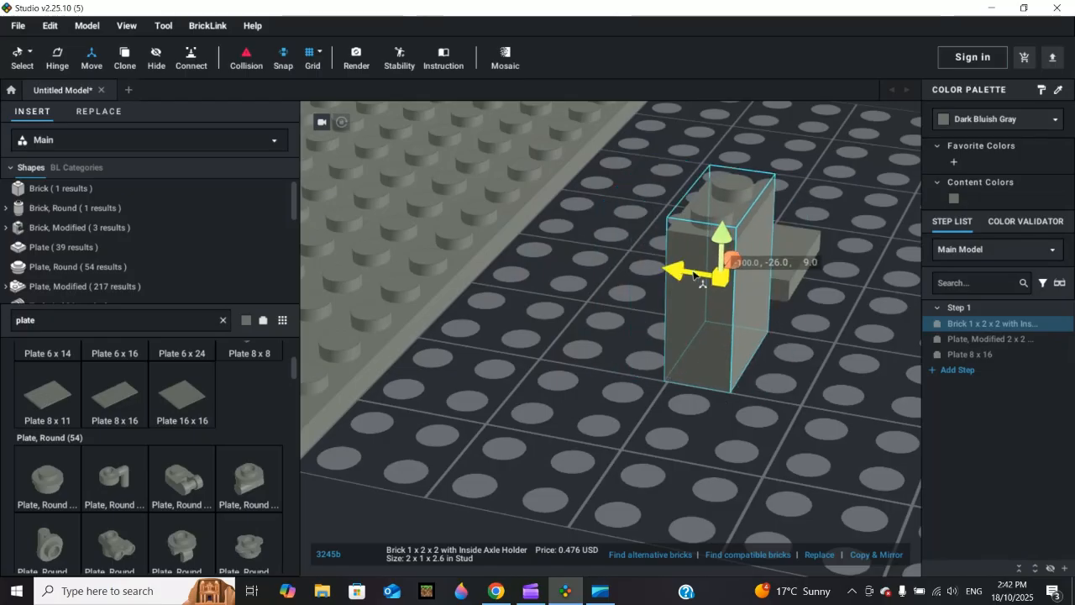
{"action": "left_click", "coordinate": [316, 56]}
{"action": "left_click", "coordinate": [342, 100]}
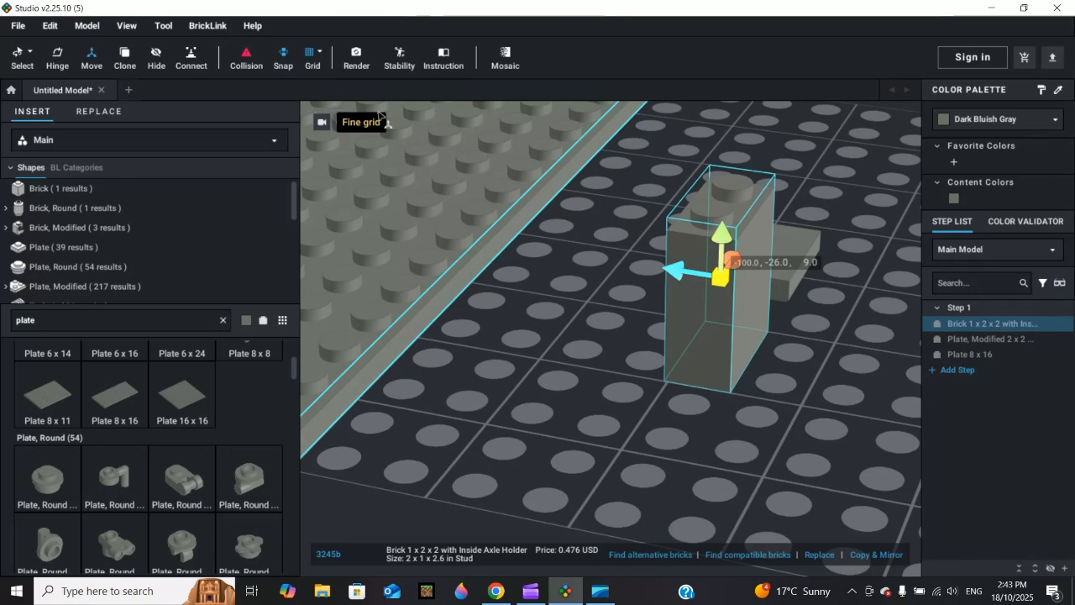
{"action": "left_click_drag", "start_coordinate": [684, 274], "coordinate": [641, 294]}
Step: Switch to the coarse grid and shift the brick to -100.0, -26.0, -15.0
{"action": "left_click", "coordinate": [318, 52]}
{"action": "left_click", "coordinate": [336, 56]}
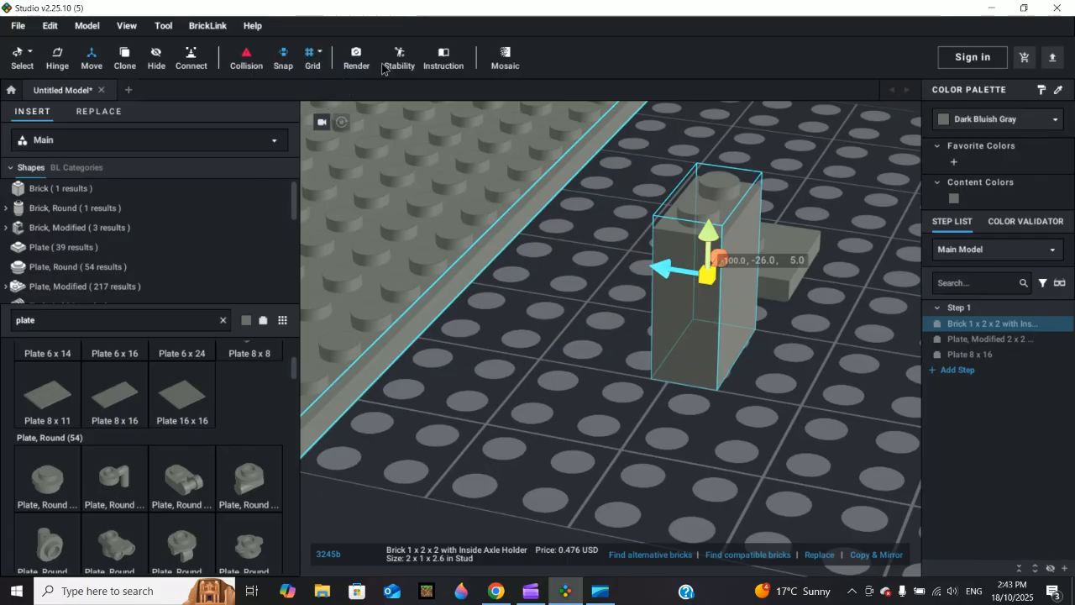
{"action": "left_click_drag", "start_coordinate": [660, 271], "coordinate": [582, 262]}
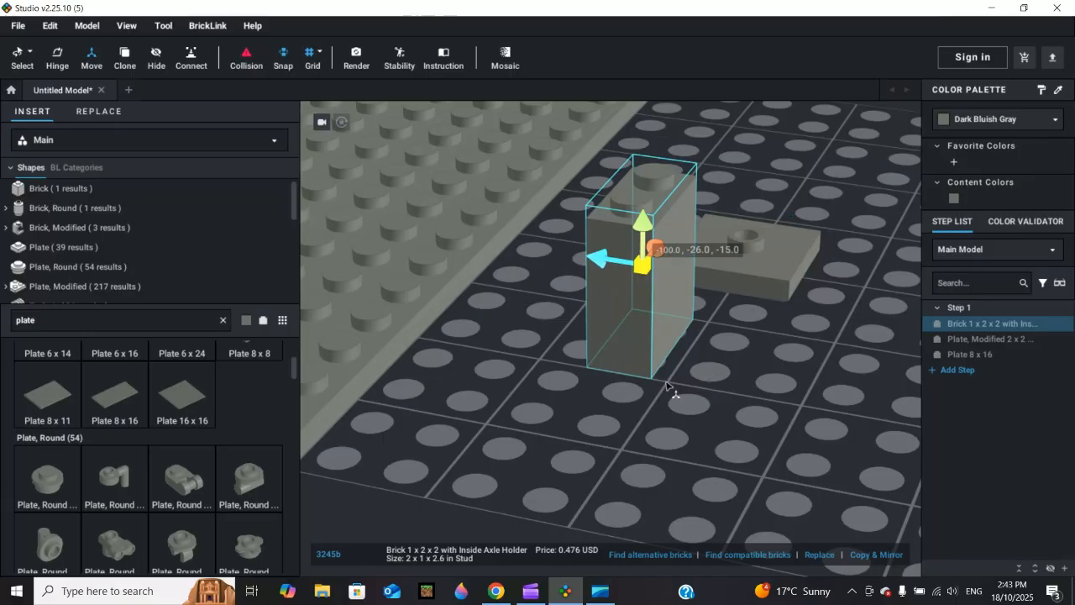
Step: Return to the Select tool, box-select the brick and the modified plate together, and clear the selection
{"action": "scroll", "coordinate": [705, 340], "scroll_direction": "down", "scroll_amount": 2}
{"action": "scroll", "coordinate": [708, 351], "scroll_direction": "down", "scroll_amount": 3}
{"action": "right_click_drag", "start_coordinate": [715, 352], "coordinate": [662, 363]}
{"action": "scroll", "coordinate": [662, 363], "scroll_direction": "up", "scroll_amount": 4}
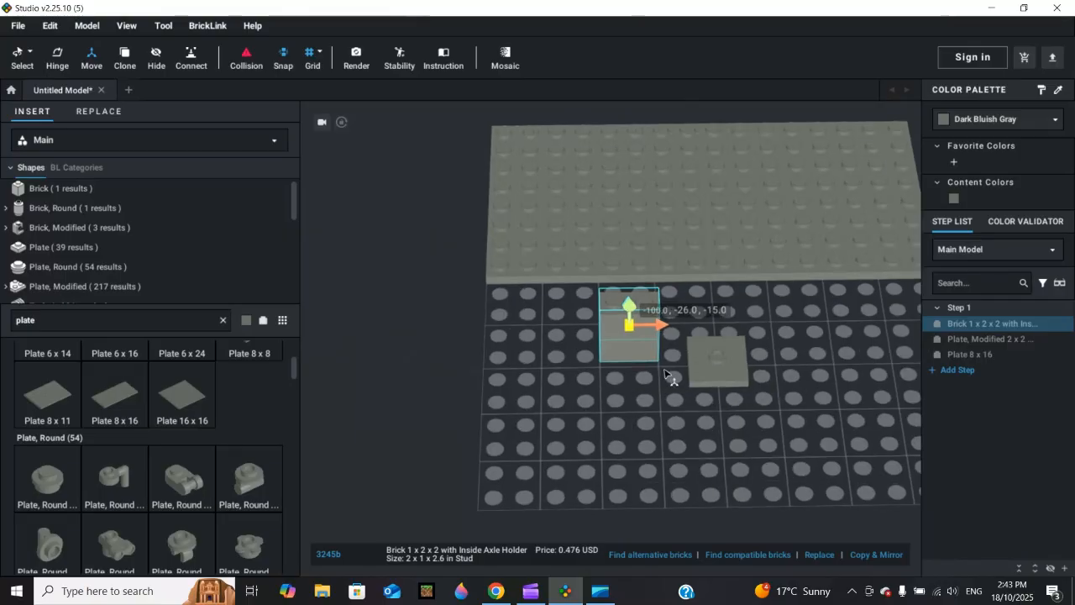
{"action": "left_click", "coordinate": [21, 63]}
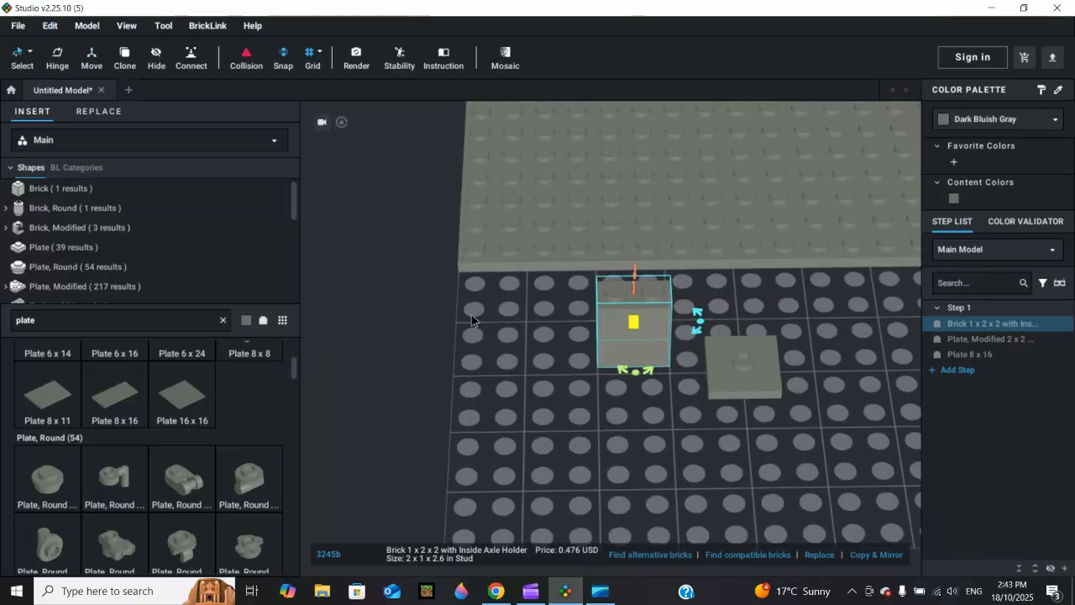
{"action": "scroll", "coordinate": [471, 319], "scroll_direction": "down", "scroll_amount": 4}
{"action": "left_click_drag", "start_coordinate": [462, 324], "coordinate": [677, 410]}
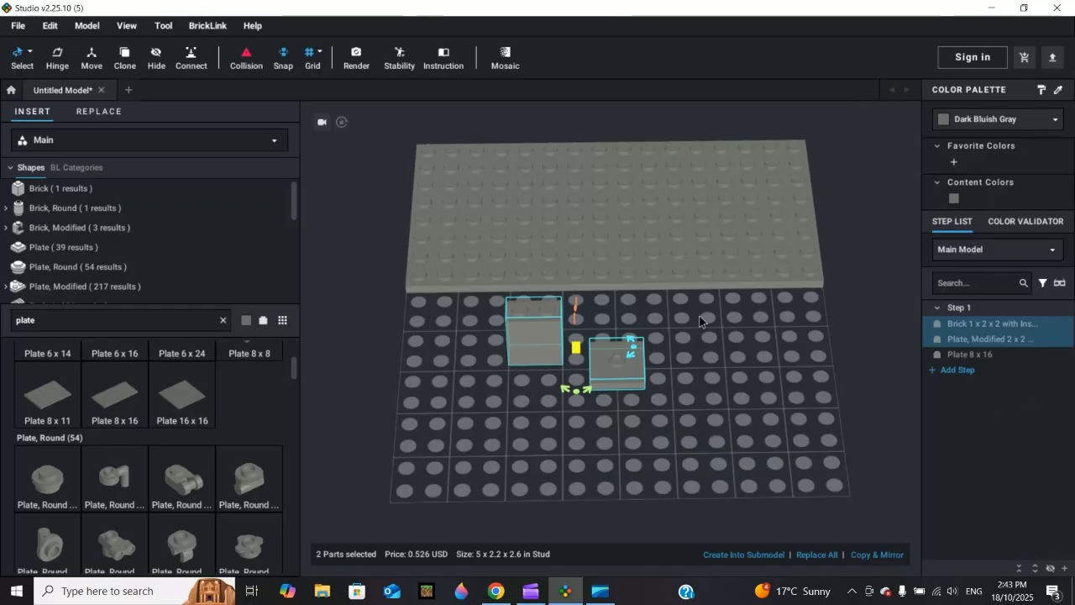
{"action": "left_click", "coordinate": [702, 424]}
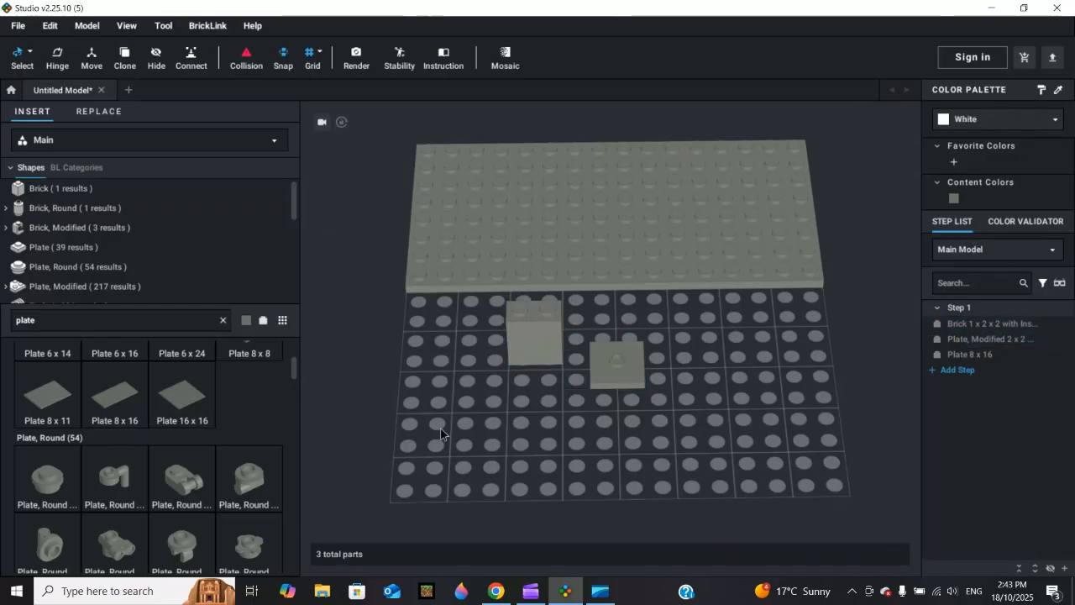
Step: Cycle the part library's thumbnails through the available sizes and back to the four-column display
{"action": "left_click", "coordinate": [283, 320]}
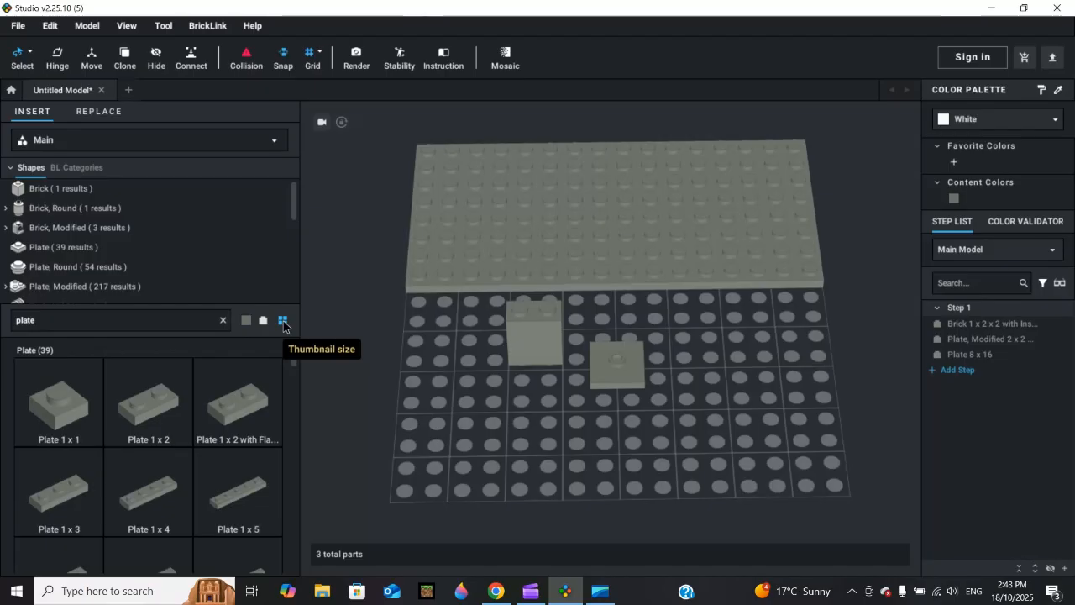
{"action": "left_click", "coordinate": [283, 321]}
{"action": "left_click", "coordinate": [283, 321]}
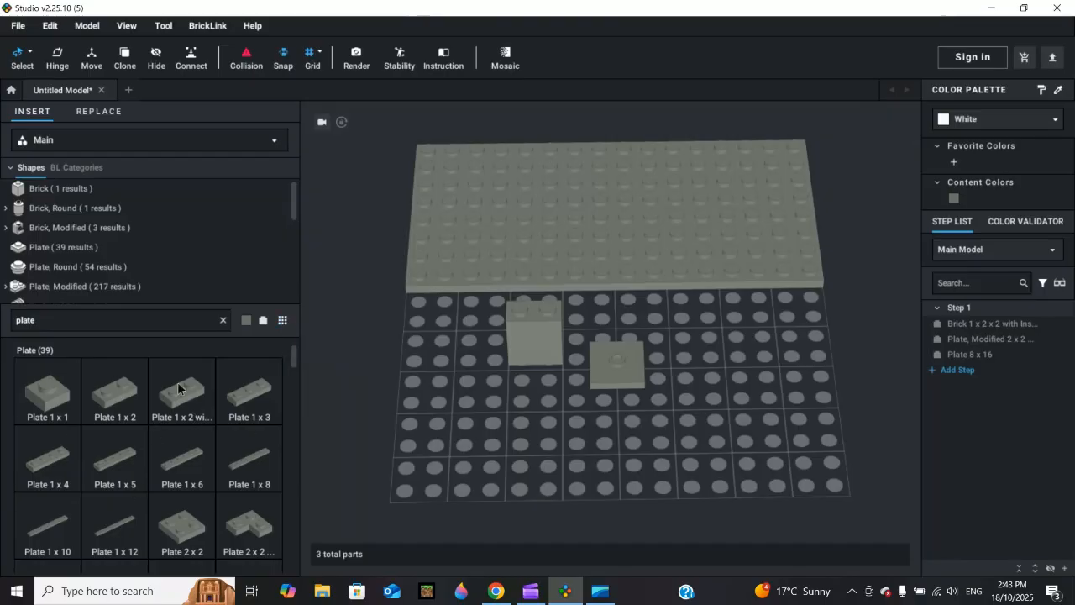
Step: Browse the plate results, compare their three-column and six-column thumbnail layouts, and restore the four-column layout
{"action": "scroll", "coordinate": [172, 416], "scroll_direction": "down", "scroll_amount": 4}
{"action": "scroll", "coordinate": [162, 403], "scroll_direction": "down", "scroll_amount": 5}
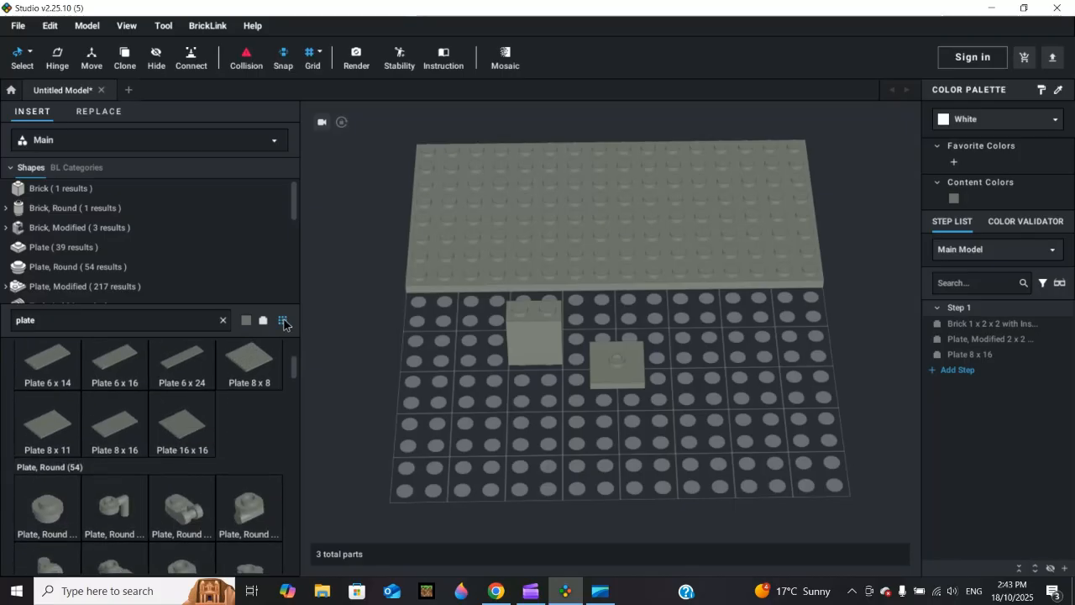
{"action": "left_click", "coordinate": [284, 321]}
{"action": "scroll", "coordinate": [141, 418], "scroll_direction": "down", "scroll_amount": 4}
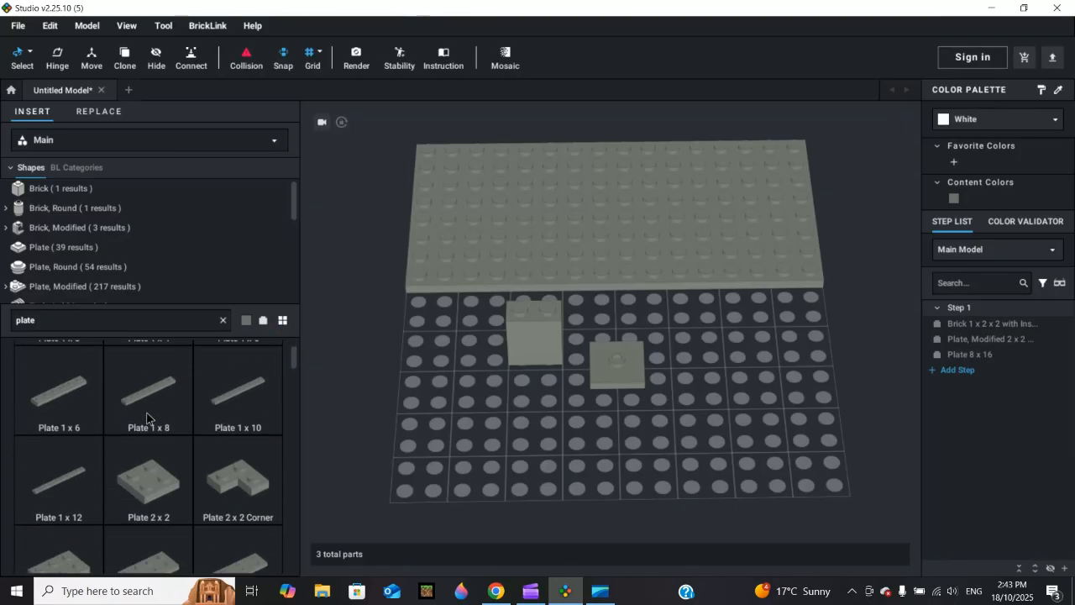
{"action": "left_click", "coordinate": [284, 320]}
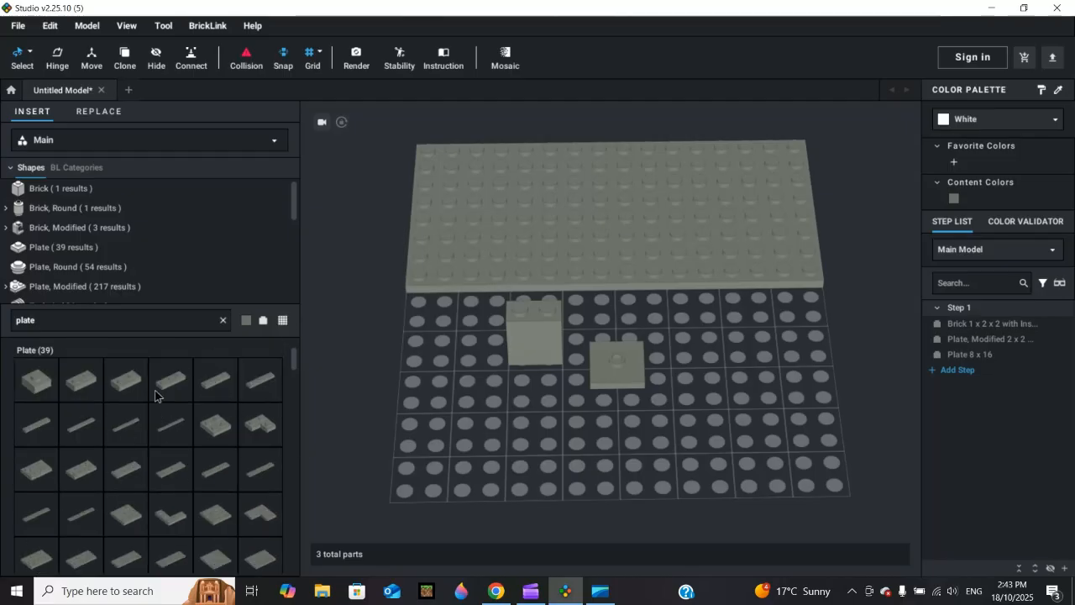
{"action": "left_click", "coordinate": [284, 320]}
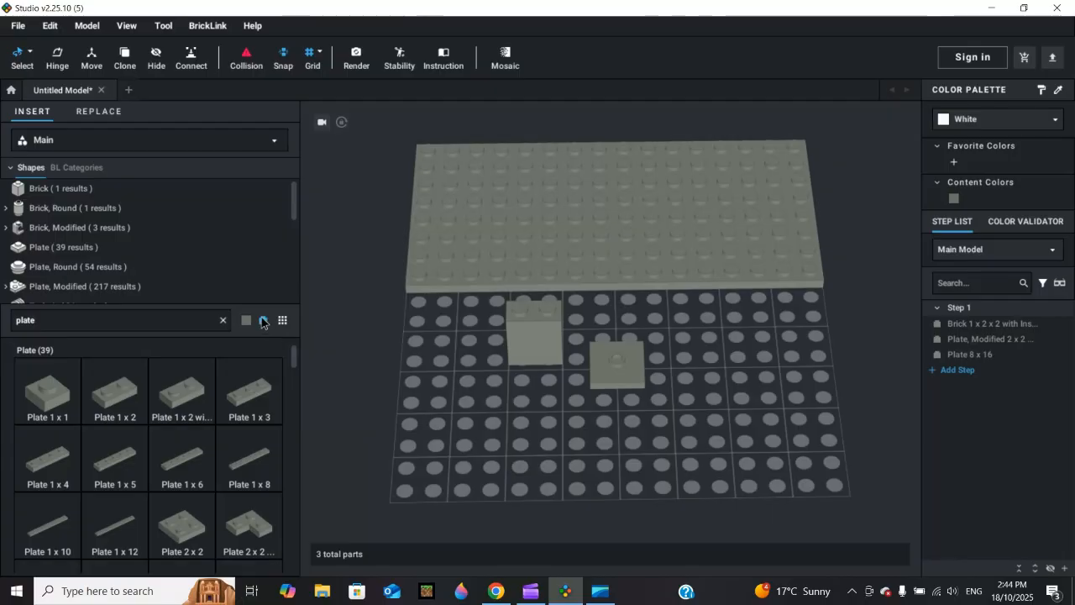
Step: Turn on decorated bricks in the part library and replace the plate search with "tile"
{"action": "left_click", "coordinate": [222, 321]}
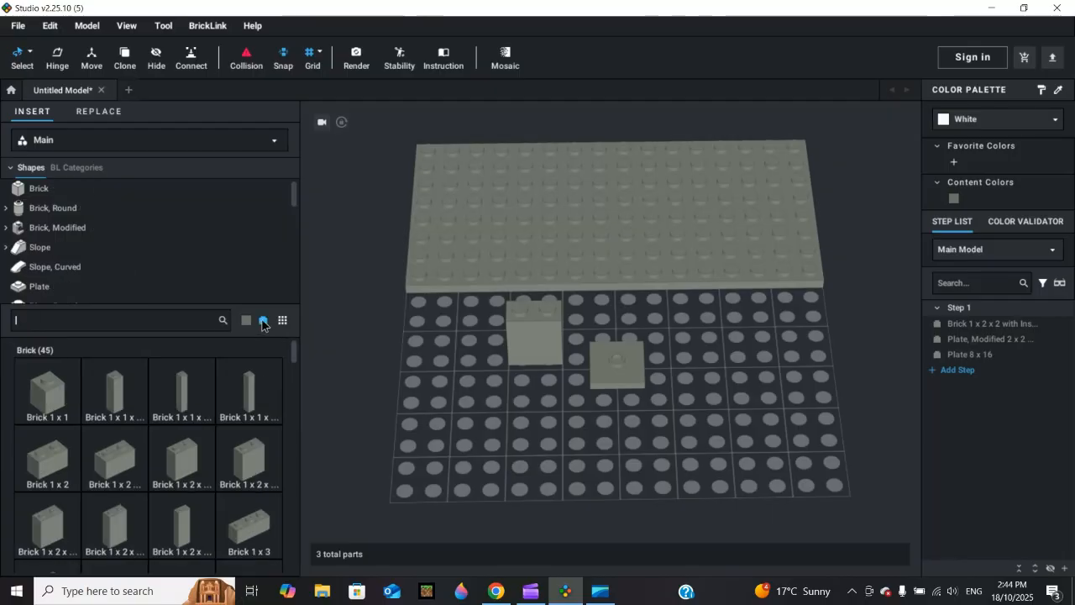
{"action": "left_click", "coordinate": [262, 321]}
{"action": "scroll", "coordinate": [134, 365], "scroll_direction": "down", "scroll_amount": 4}
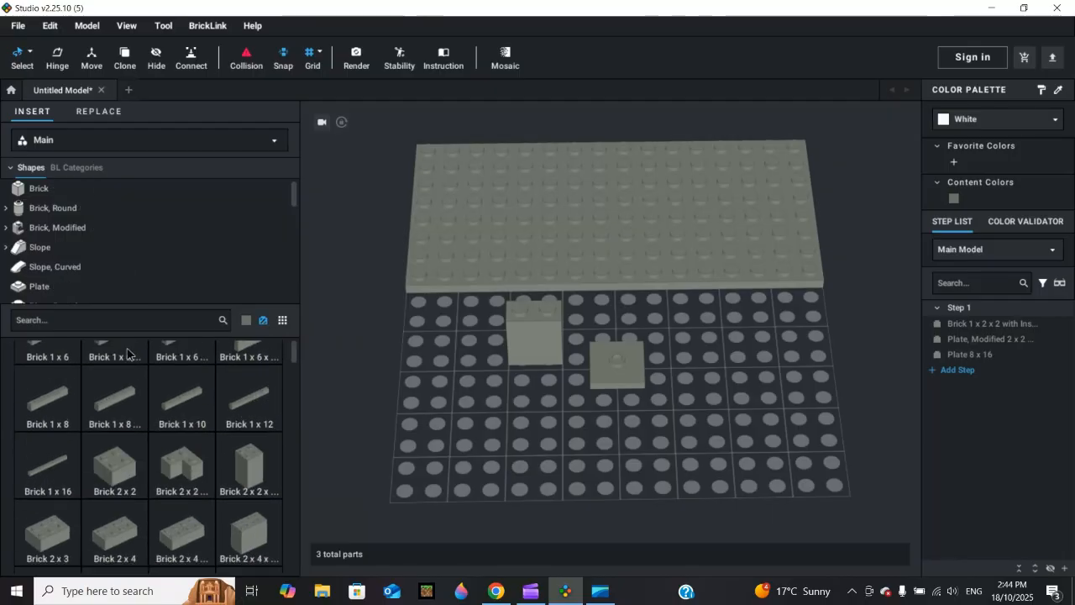
{"action": "type", "text": "p"}
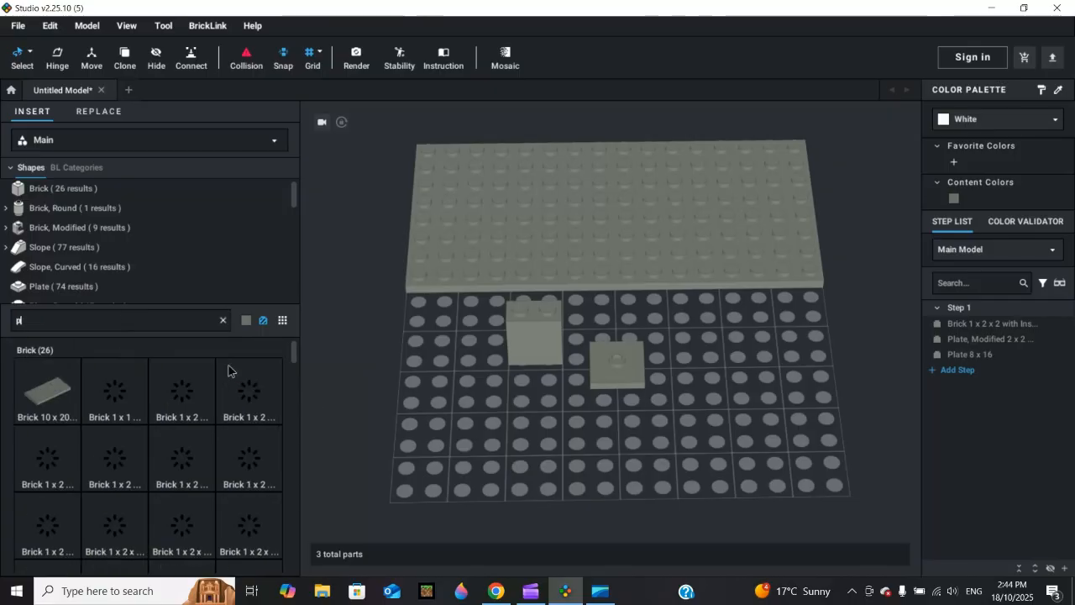
{"action": "key", "text": "BackSpace"}
{"action": "type", "text": "tile"}
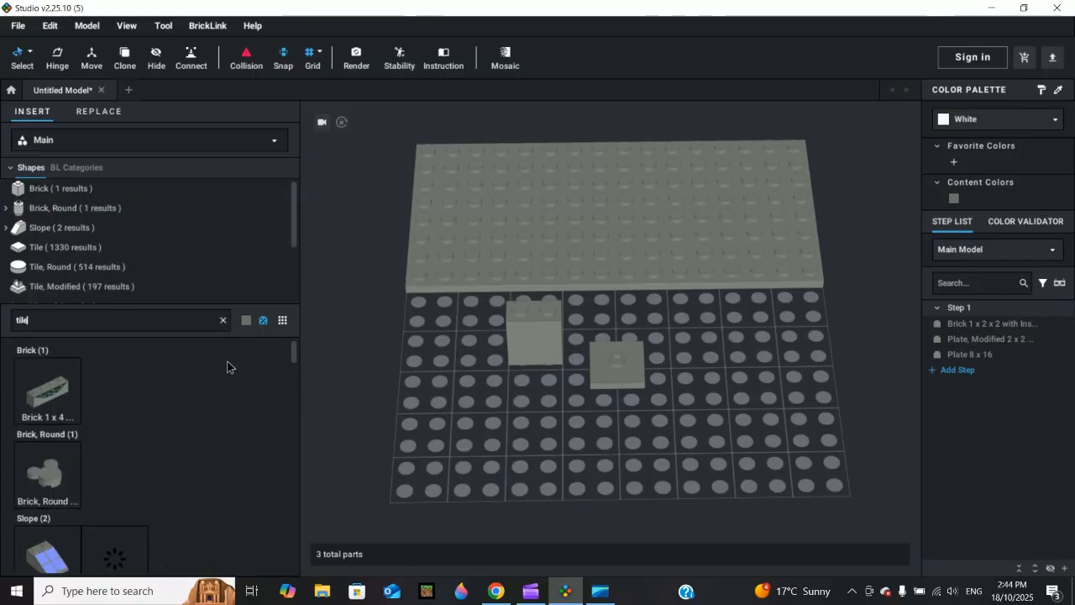
Step: Examine the decorated and printed 1 x 1 tiles among the search results
{"action": "scroll", "coordinate": [160, 425], "scroll_direction": "down", "scroll_amount": 3}
{"action": "scroll", "coordinate": [100, 469], "scroll_direction": "up", "scroll_amount": 1}
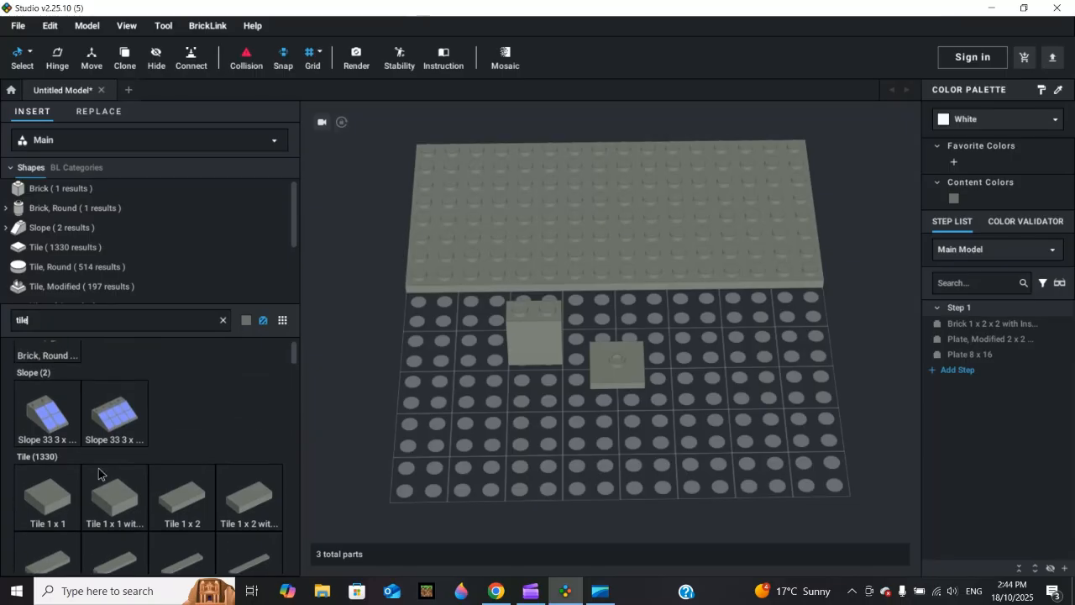
{"action": "scroll", "coordinate": [59, 457], "scroll_direction": "up", "scroll_amount": 1}
{"action": "scroll", "coordinate": [127, 401], "scroll_direction": "down", "scroll_amount": 10}
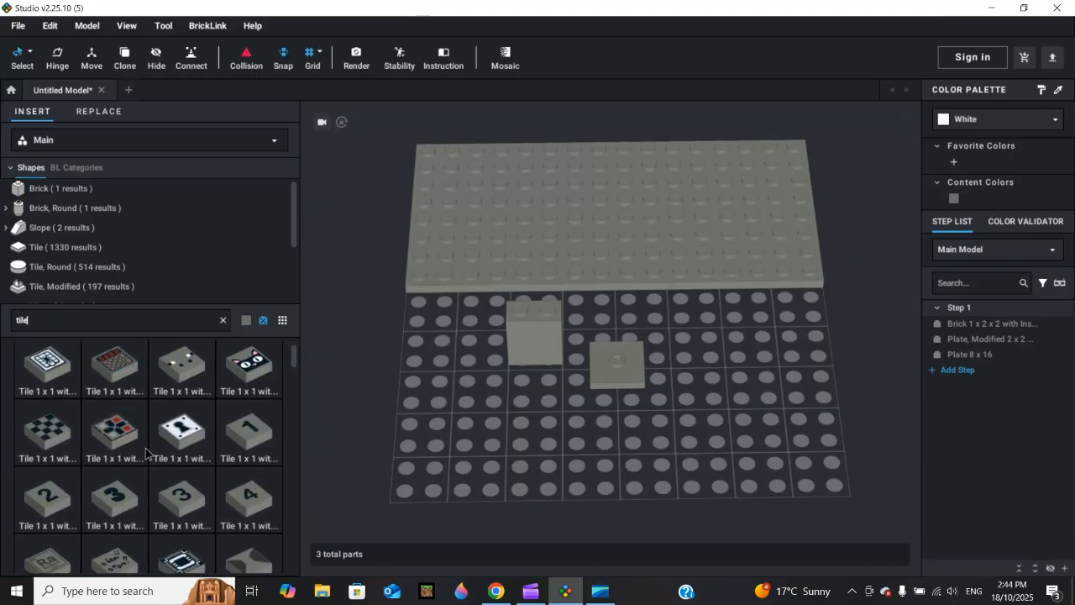
{"action": "scroll", "coordinate": [117, 470], "scroll_direction": "down", "scroll_amount": 2}
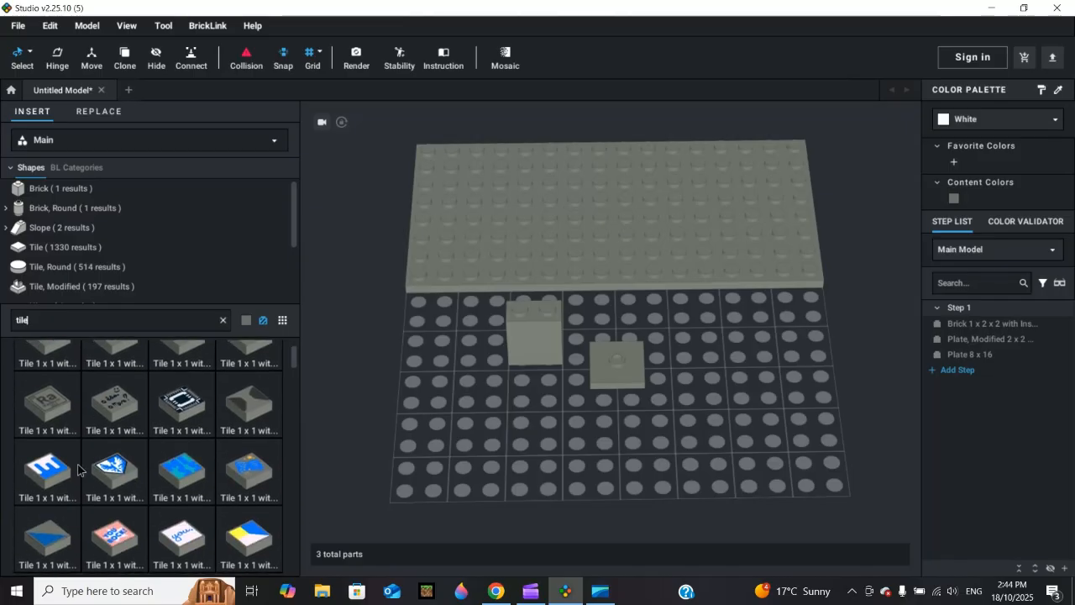
{"action": "scroll", "coordinate": [154, 418], "scroll_direction": "down", "scroll_amount": 2}
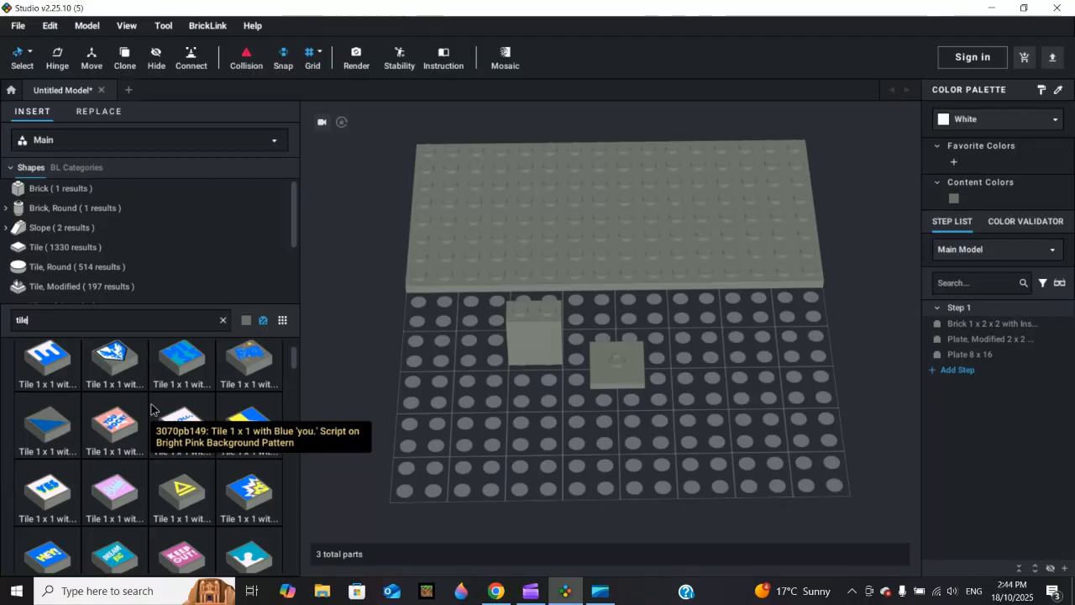
{"action": "scroll", "coordinate": [155, 394], "scroll_direction": "down", "scroll_amount": 5}
{"action": "scroll", "coordinate": [155, 394], "scroll_direction": "down", "scroll_amount": 3}
{"action": "scroll", "coordinate": [124, 433], "scroll_direction": "up", "scroll_amount": 10}
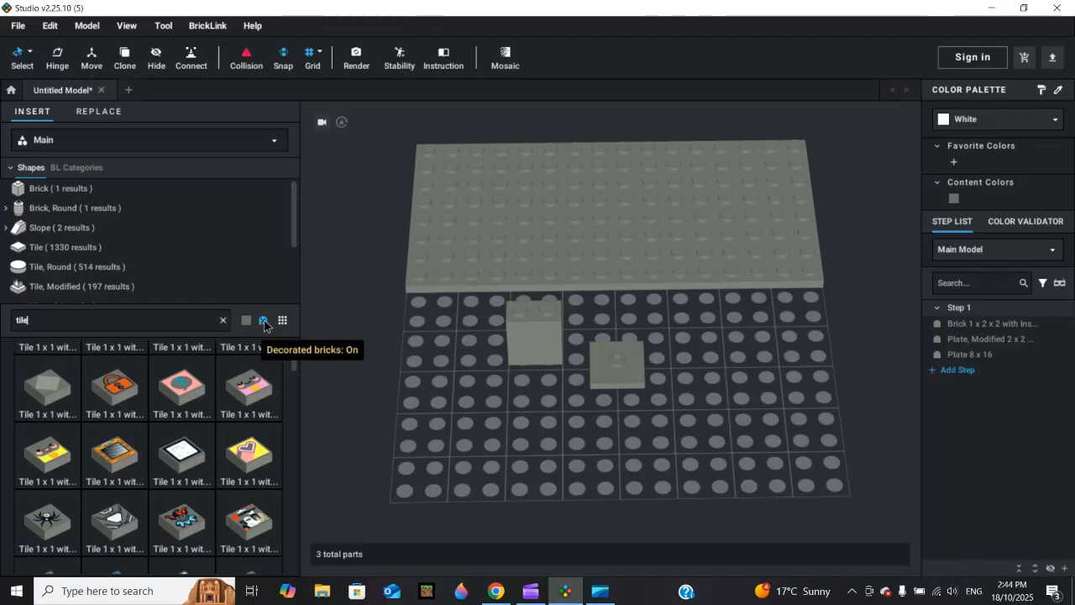
{"action": "scroll", "coordinate": [143, 440], "scroll_direction": "down", "scroll_amount": 5}
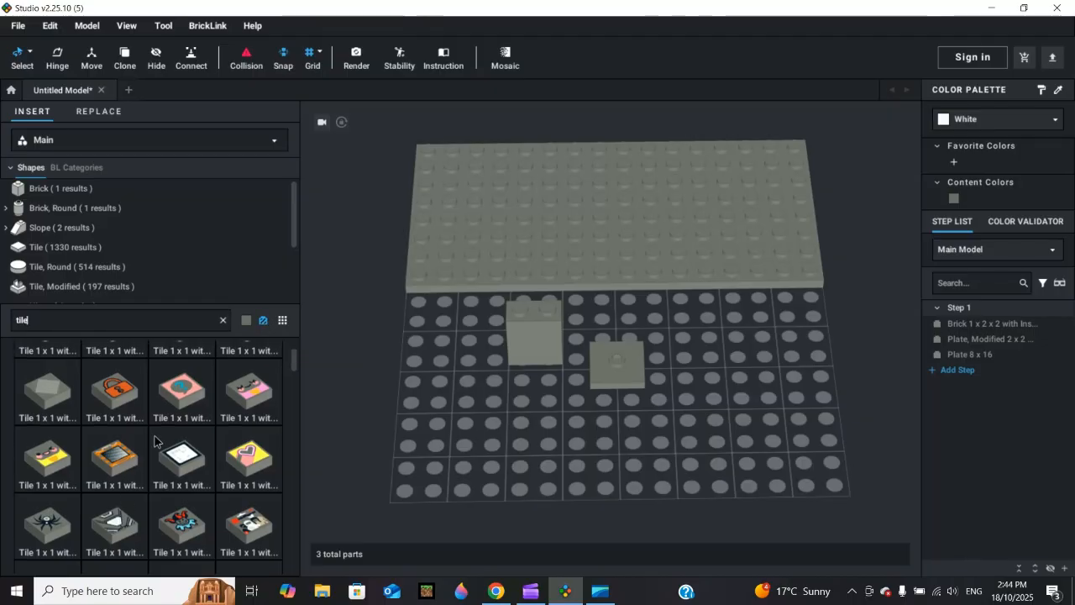
Step: Turn off decorated bricks and set the part library's color to Medium Violet
{"action": "left_click", "coordinate": [263, 320]}
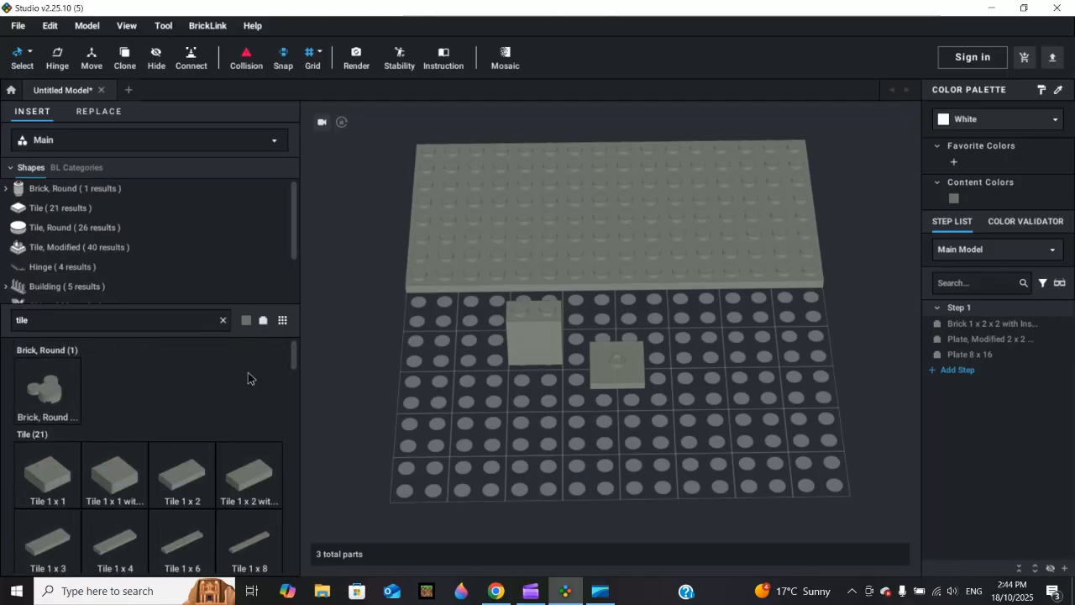
{"action": "left_click", "coordinate": [247, 322]}
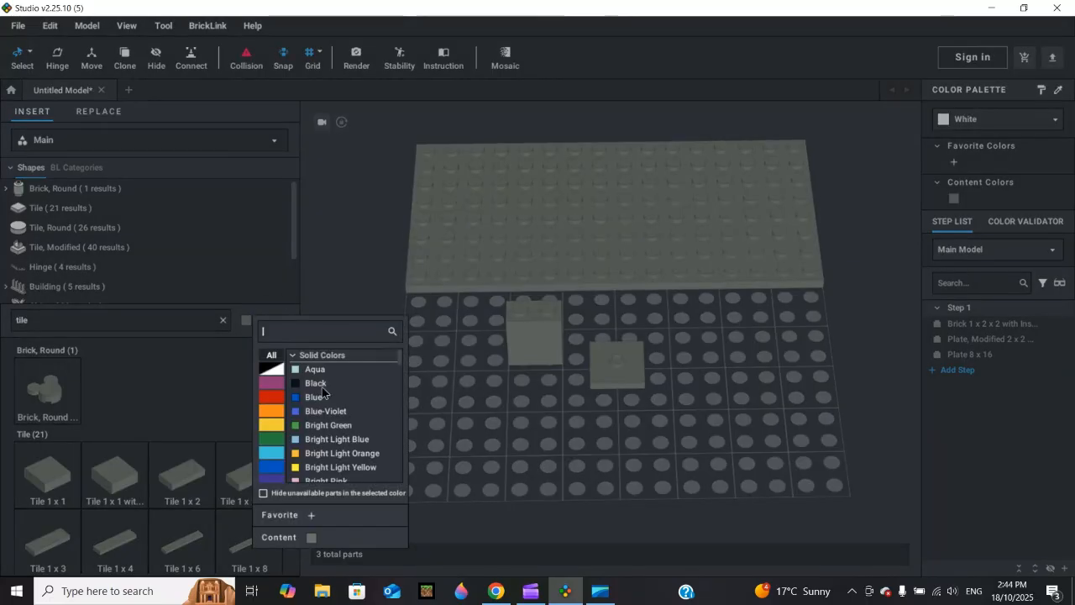
{"action": "scroll", "coordinate": [326, 390], "scroll_direction": "down", "scroll_amount": 5}
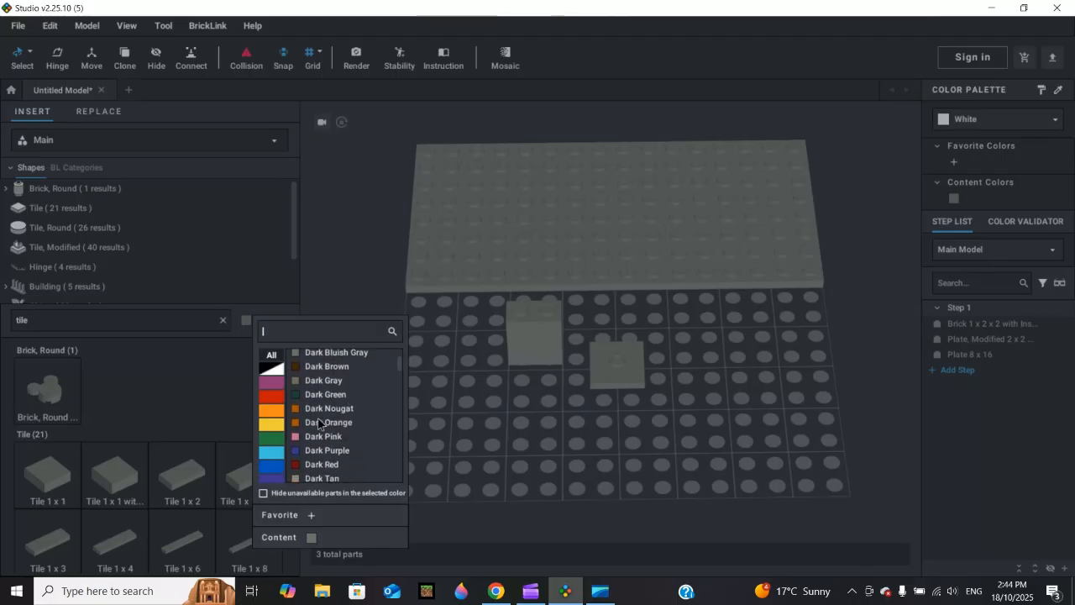
{"action": "left_click", "coordinate": [268, 382]}
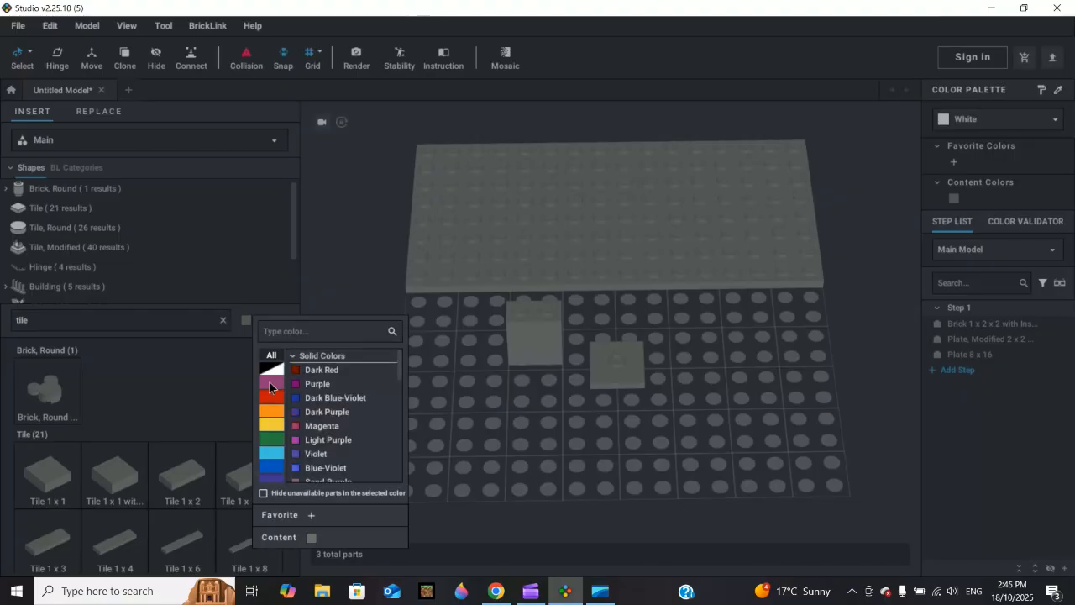
{"action": "scroll", "coordinate": [327, 390], "scroll_direction": "down", "scroll_amount": 3}
{"action": "scroll", "coordinate": [329, 389], "scroll_direction": "down", "scroll_amount": 2}
{"action": "scroll", "coordinate": [315, 411], "scroll_direction": "up", "scroll_amount": 4}
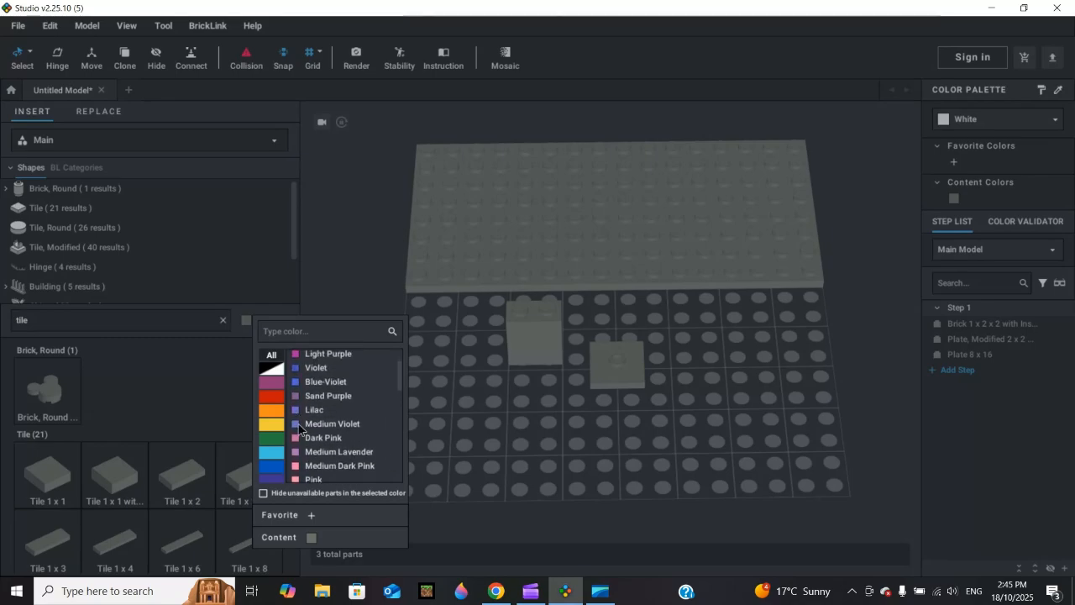
{"action": "left_click", "coordinate": [299, 424]}
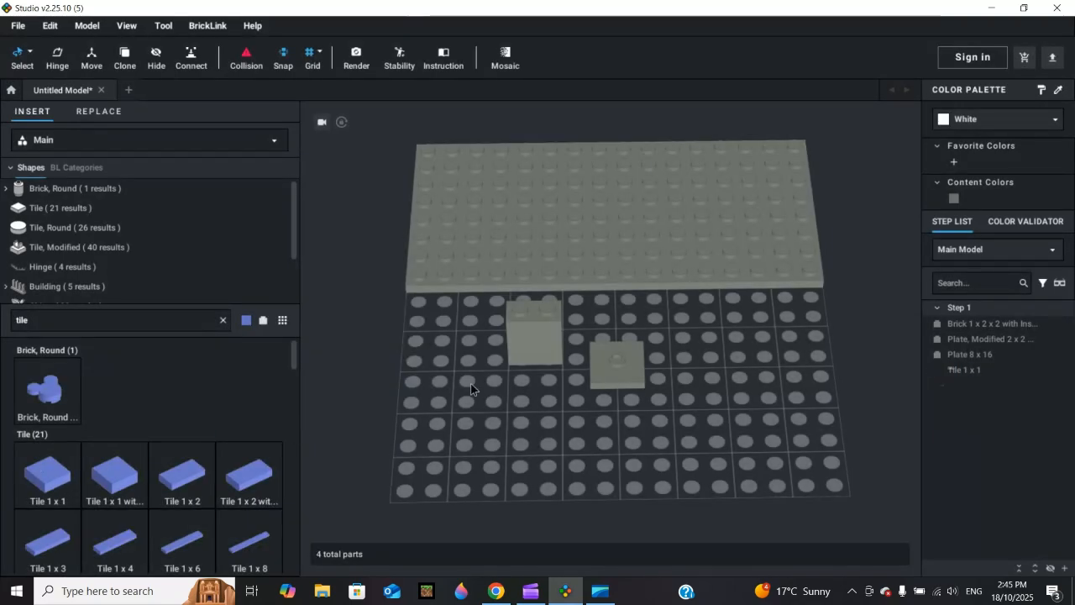
Step: Place a Medium Violet Tile 1 x 1 on the base grid just in front of the brick, and clear the tile search
{"action": "left_click", "coordinate": [494, 397]}
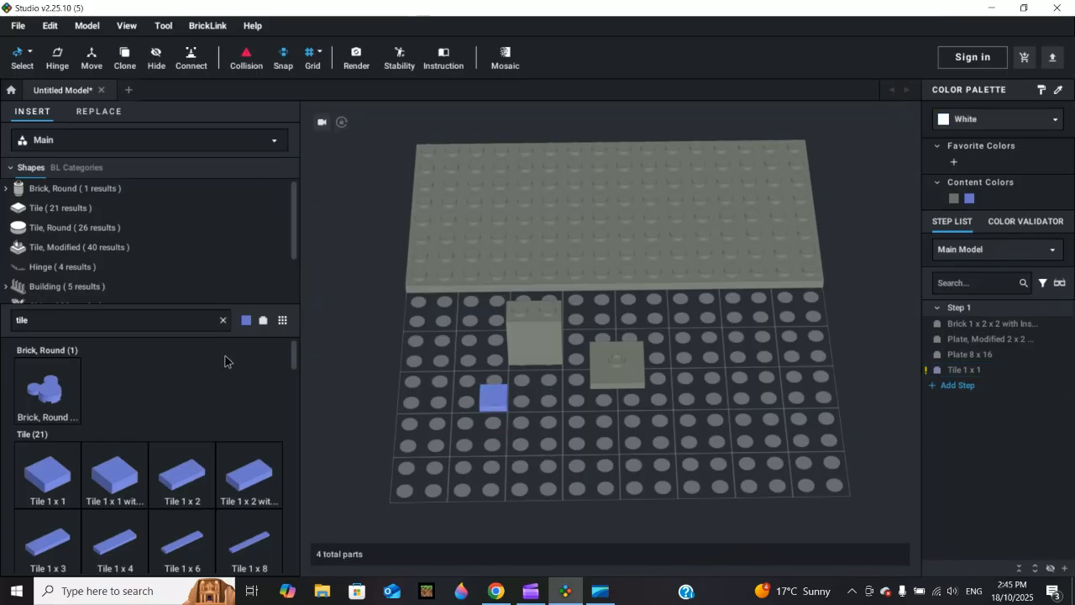
{"action": "left_click", "coordinate": [223, 319]}
Step: Recolor the Brick 1 x 2 x 2 with Inside Axle Holder to Bright Green and clear the selection
{"action": "right_click_drag", "start_coordinate": [605, 404], "coordinate": [574, 406]}
{"action": "scroll", "coordinate": [573, 406], "scroll_direction": "up", "scroll_amount": 1}
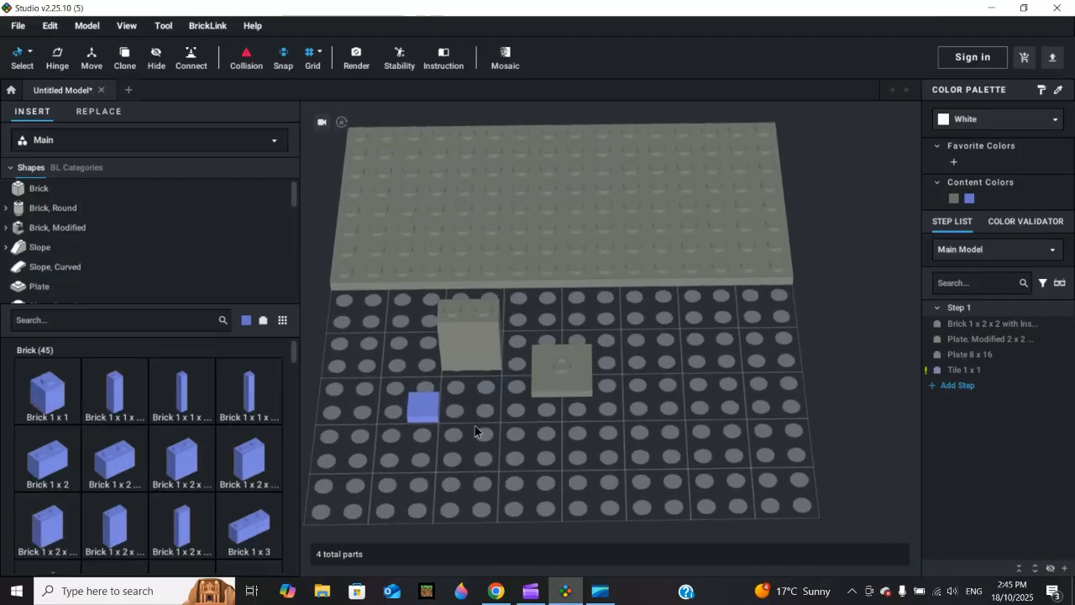
{"action": "left_click", "coordinate": [474, 338]}
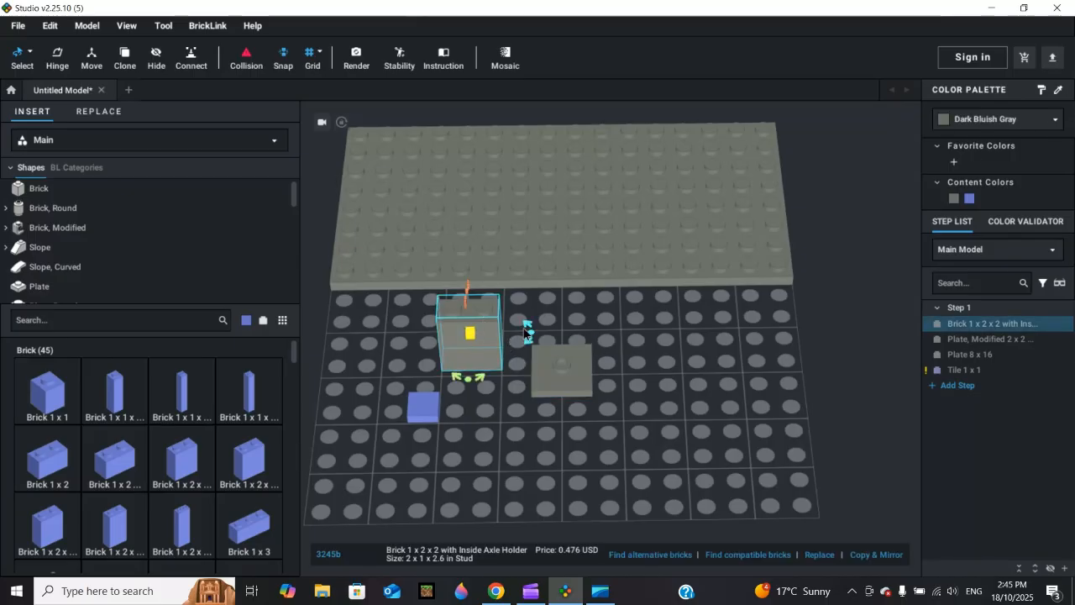
{"action": "left_click", "coordinate": [645, 379]}
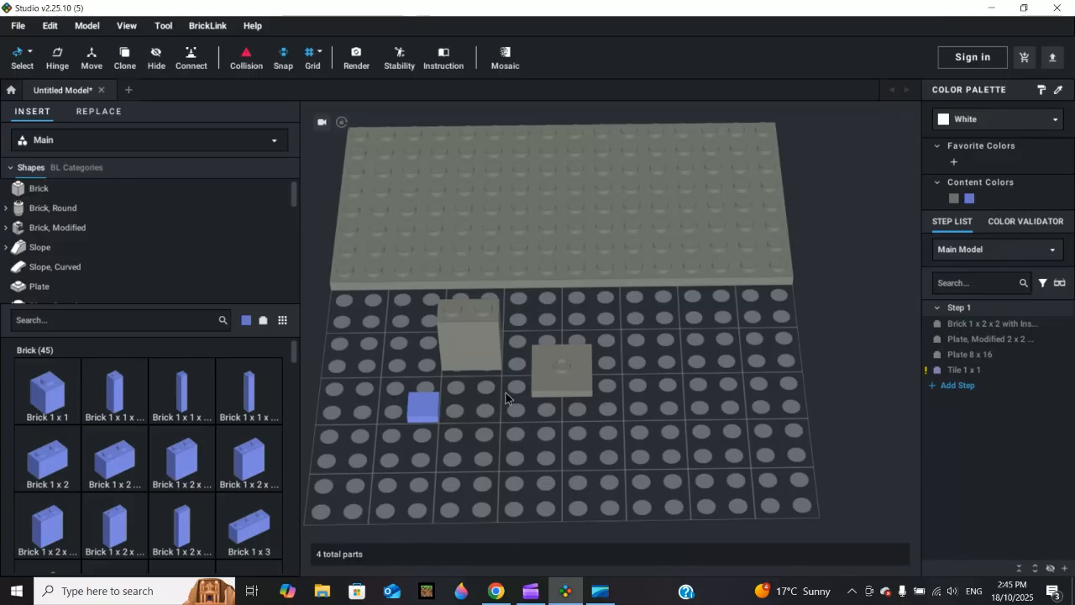
{"action": "middle_click_drag", "start_coordinate": [506, 390], "coordinate": [584, 399]}
{"action": "left_click", "coordinate": [545, 337]}
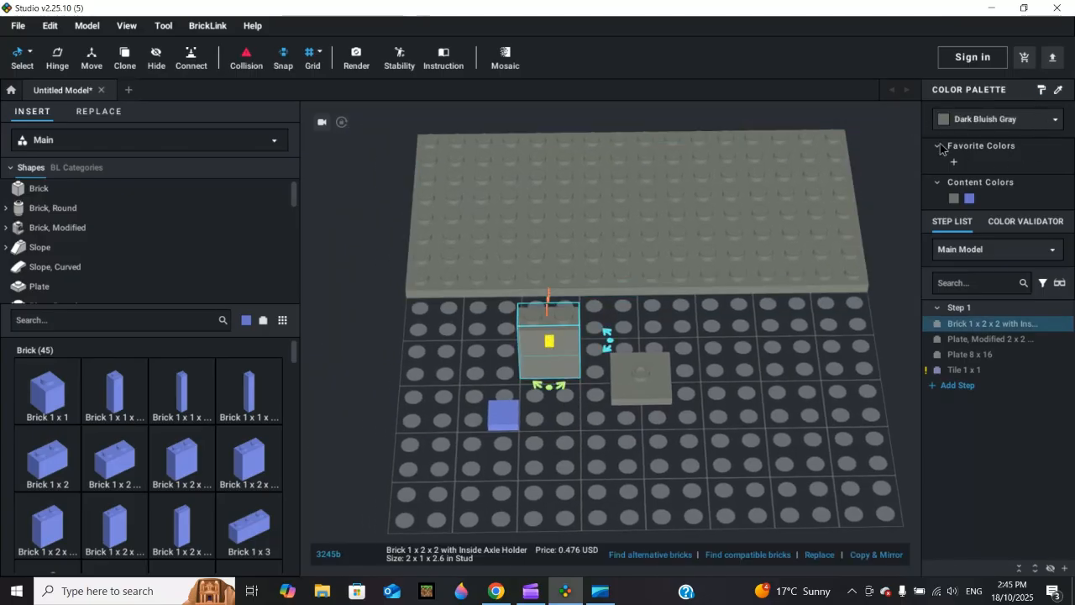
{"action": "left_click", "coordinate": [994, 120]}
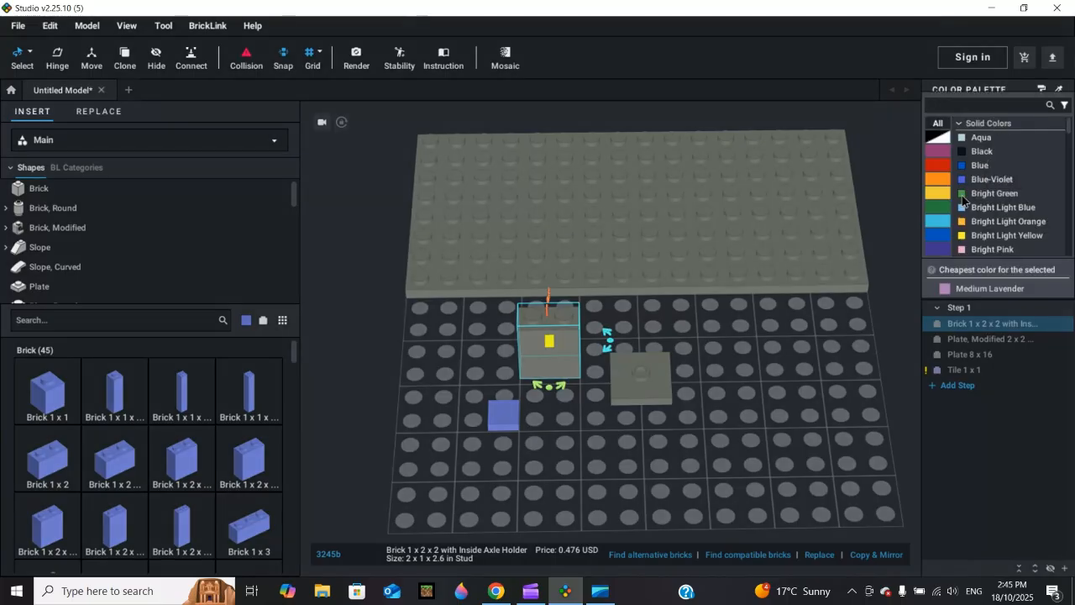
{"action": "left_click", "coordinate": [966, 194]}
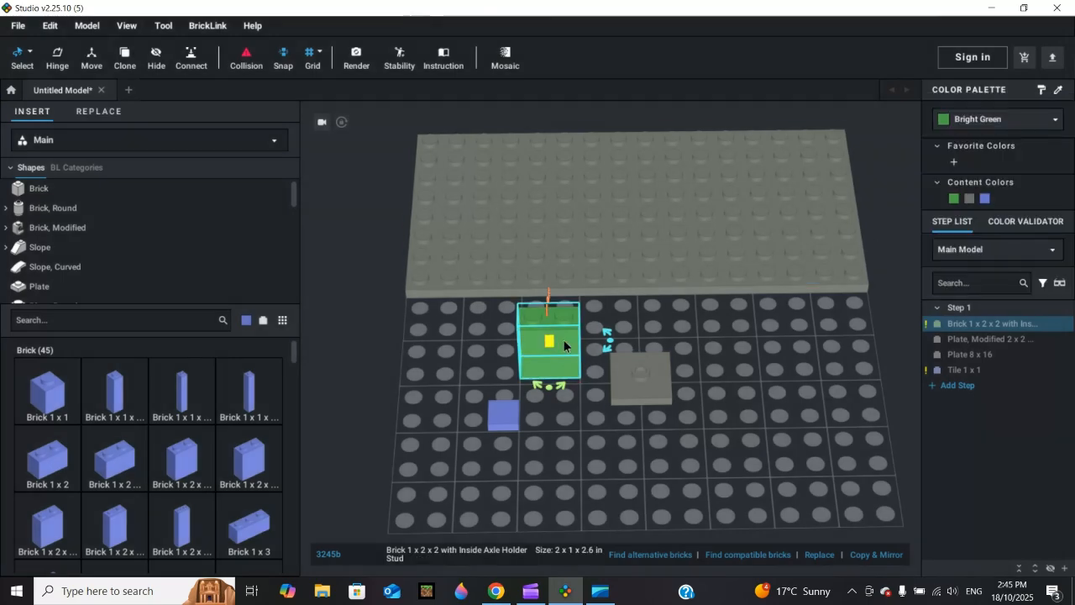
{"action": "scroll", "coordinate": [576, 344], "scroll_direction": "up", "scroll_amount": 3}
{"action": "mouse_move", "coordinate": [576, 342]}
{"action": "right_mouse_down"}
{"action": "mouse_move", "coordinate": [579, 314]}
{"action": "mouse_move", "coordinate": [577, 350]}
{"action": "right_mouse_up"}
{"action": "left_click", "coordinate": [594, 352]}
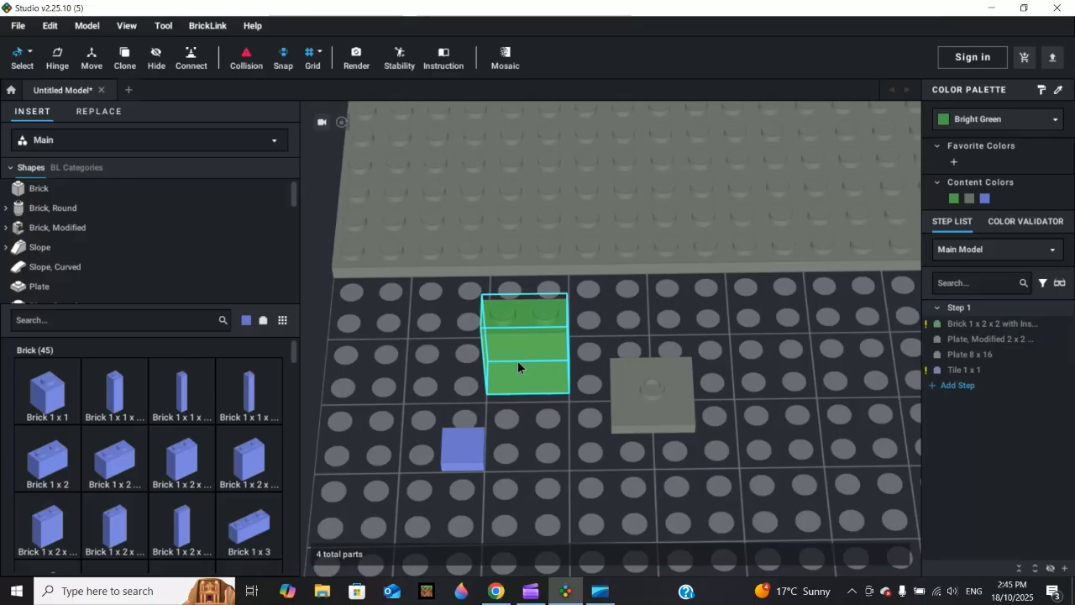
{"action": "scroll", "coordinate": [616, 291], "scroll_direction": "down", "scroll_amount": 4}
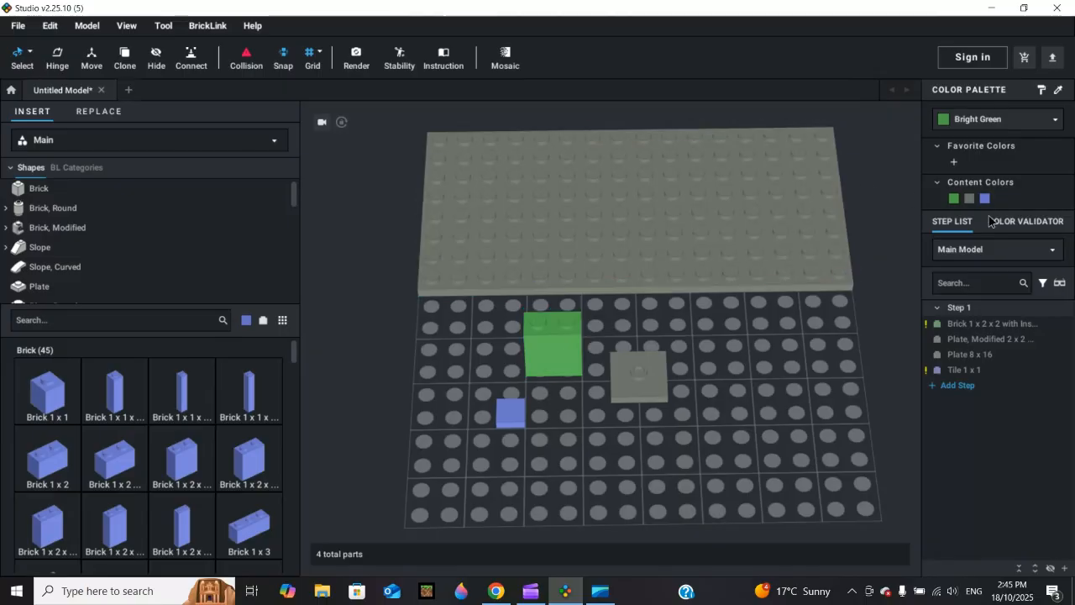
Step: Select the Brick 1 x 2 x 2 and the Tile 1 x 1 in turn through the part entries under Step 1
{"action": "left_click", "coordinate": [982, 307]}
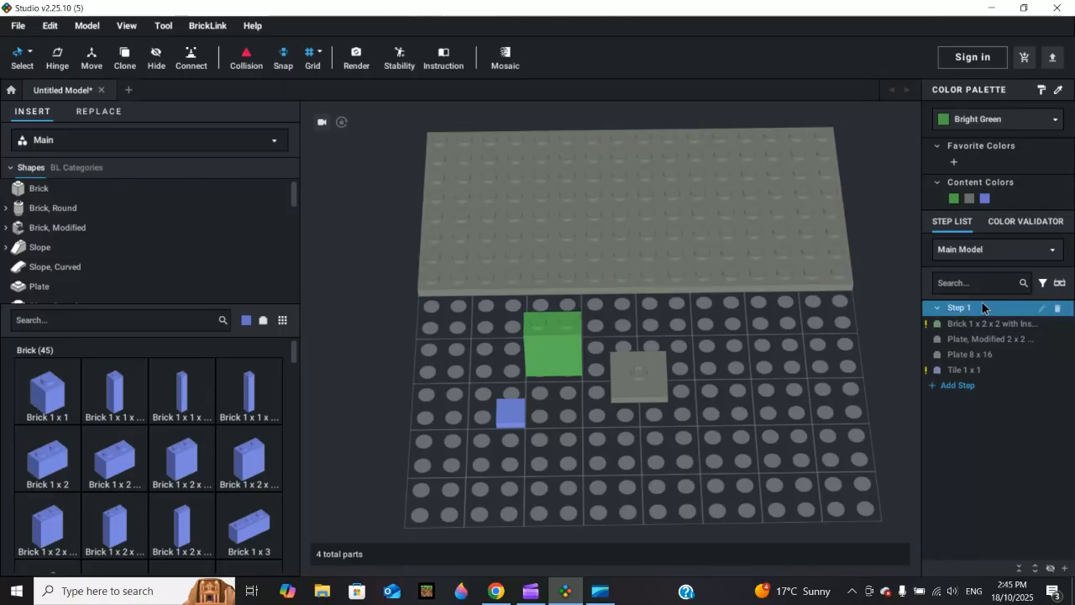
{"action": "left_click", "coordinate": [930, 327]}
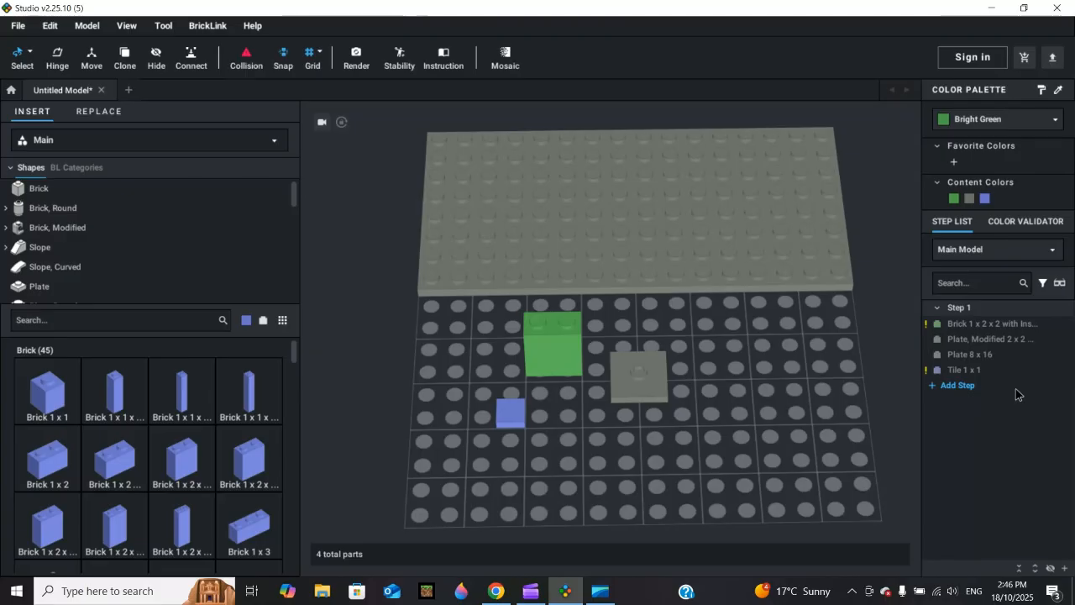
{"action": "left_click", "coordinate": [973, 326]}
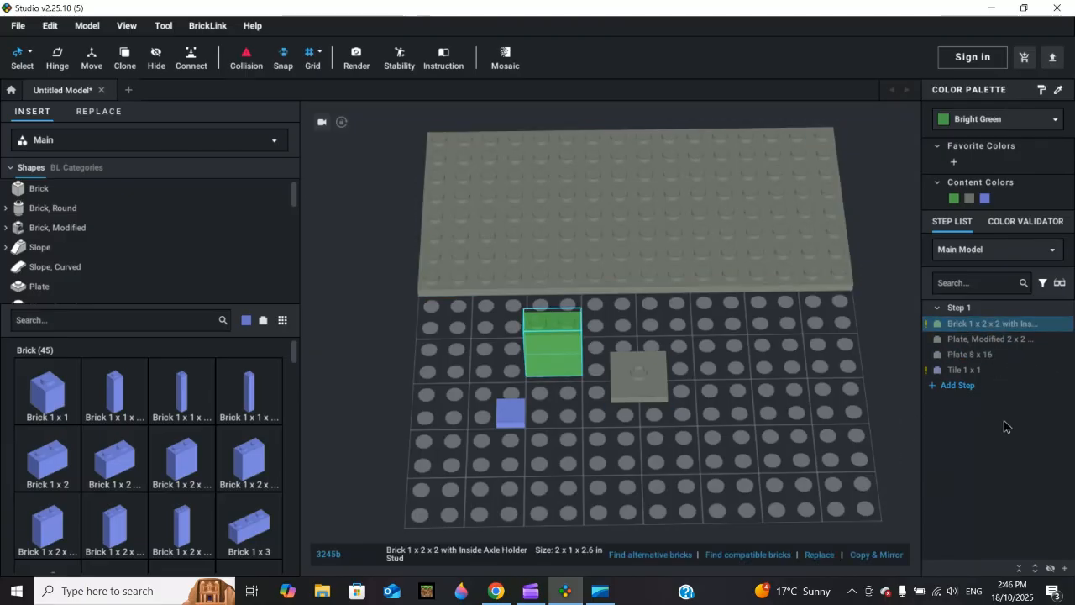
{"action": "left_click", "coordinate": [964, 370]}
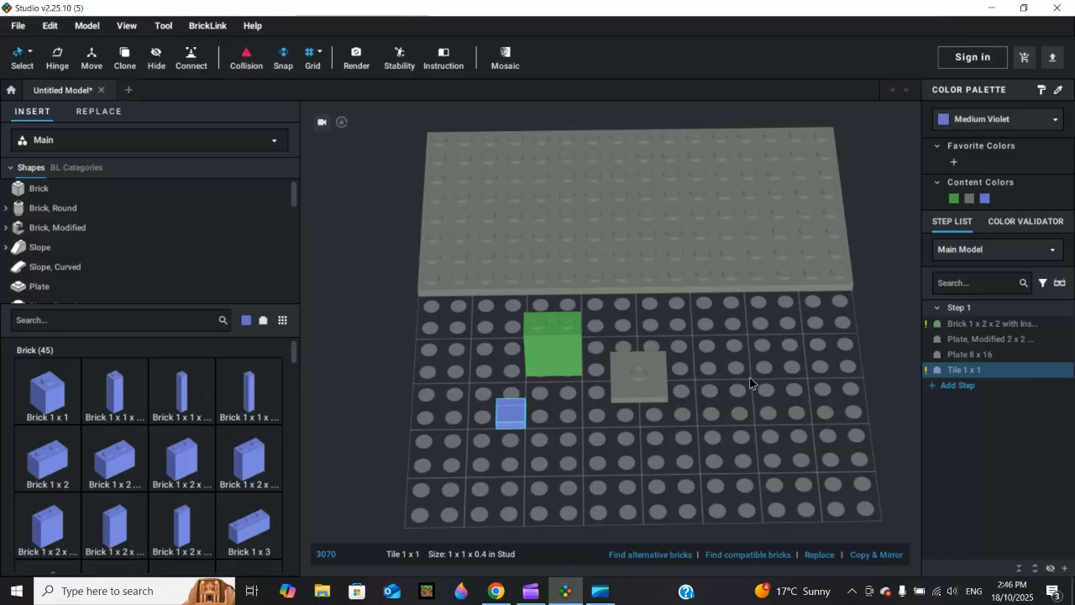
Step: Recolor the Brick 1 x 2 x 2 with Inside Axle Holder to Reddish Brown
{"action": "left_click", "coordinate": [991, 325]}
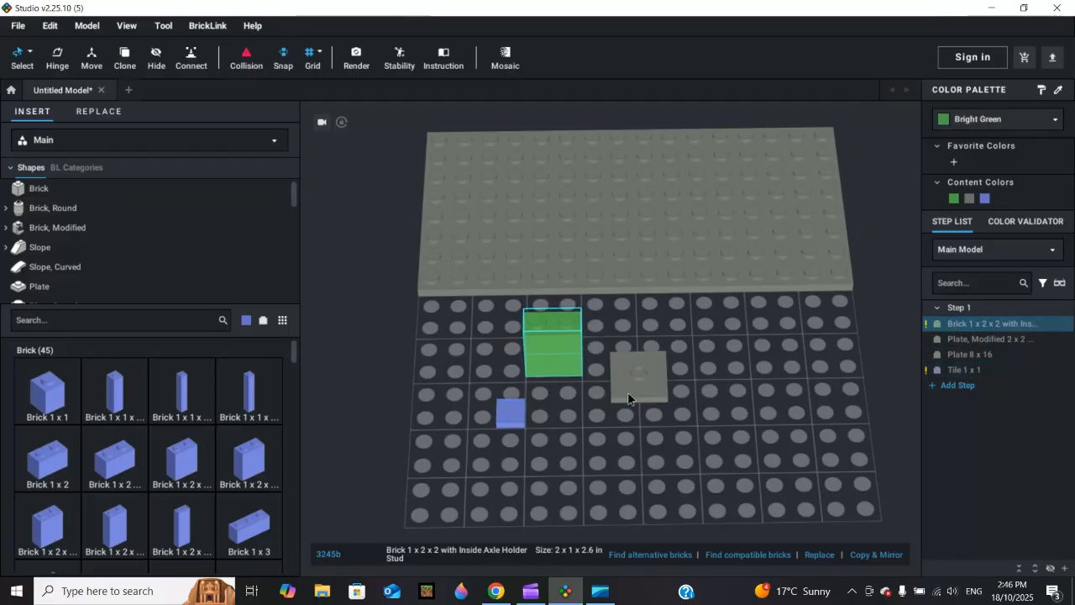
{"action": "left_click", "coordinate": [999, 119]}
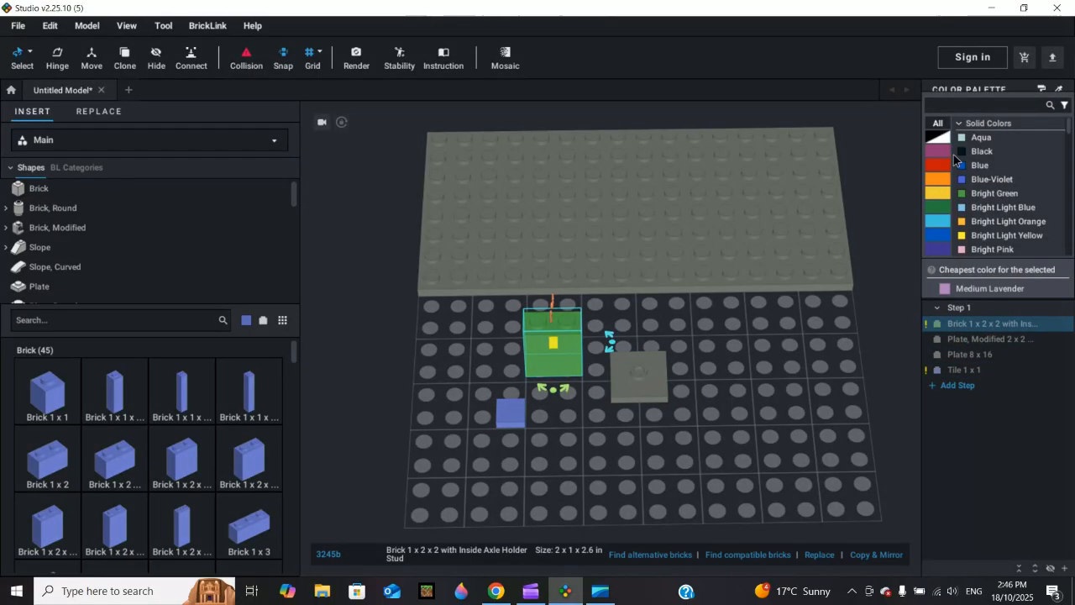
{"action": "left_click", "coordinate": [942, 167]}
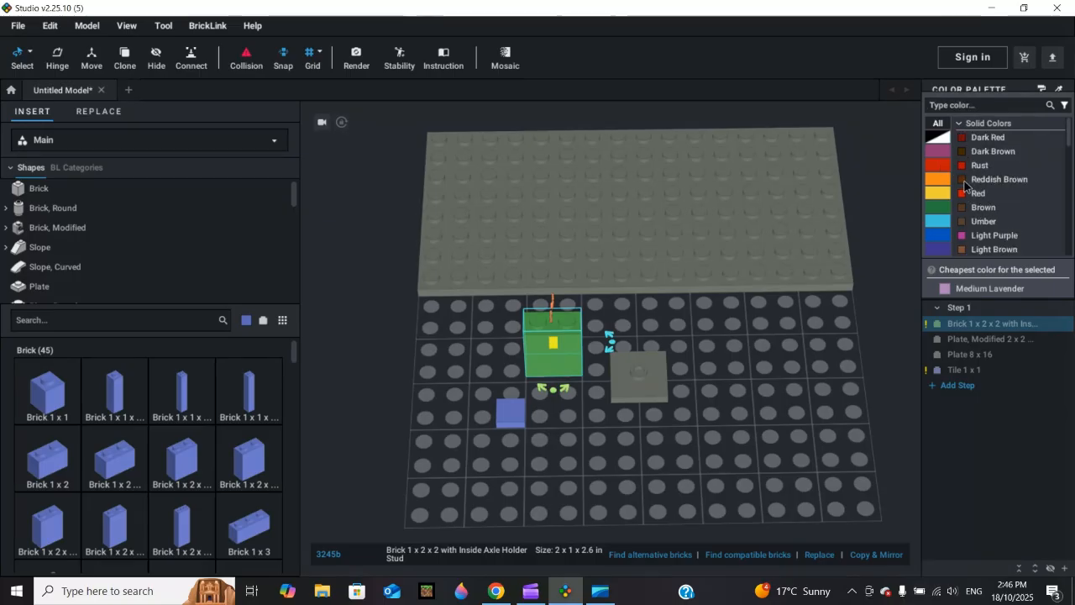
{"action": "left_click", "coordinate": [966, 180]}
{"action": "scroll", "coordinate": [587, 425], "scroll_direction": "up", "scroll_amount": 3}
{"action": "right_click_drag", "start_coordinate": [578, 426], "coordinate": [697, 353]}
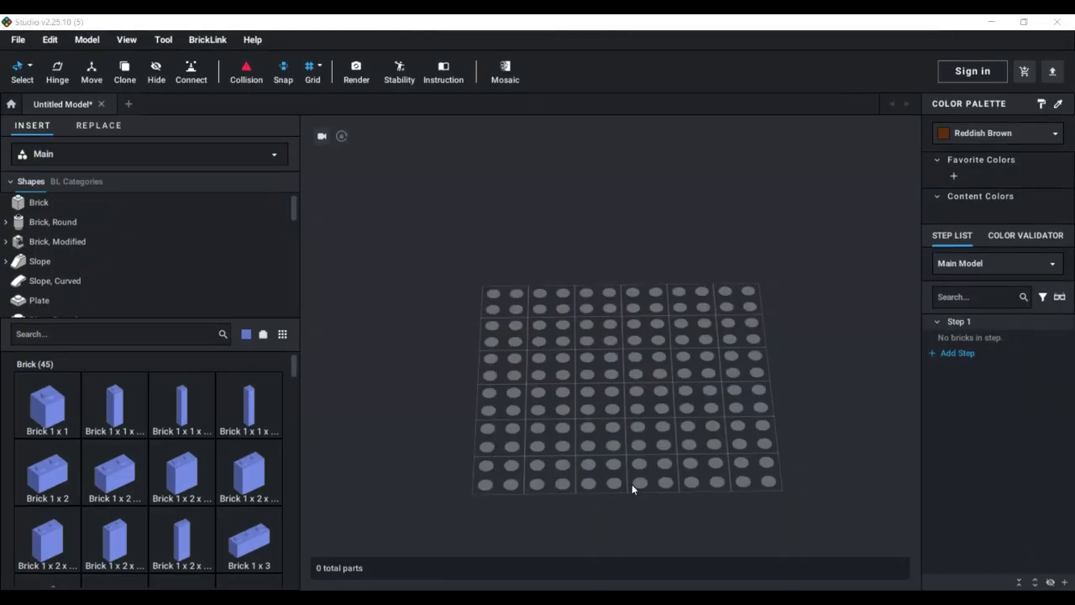
Step: Place a Black Plate 6 x 6 on the base grid with a Tile 2 x 4 on it, and turn off collision
{"action": "left_click", "coordinate": [72, 319]}
{"action": "type", "text": "8x8 plate"}
{"action": "left_click", "coordinate": [224, 334]}
{"action": "type", "text": "6x6 plate"}
{"action": "left_click", "coordinate": [78, 400]}
{"action": "type", "text": "tile 2x4"}
{"action": "left_click", "coordinate": [254, 78]}
Step: Add a Black Plate, Modified 1 x 4 and a Black Tile 1 x 4 on the Plate 6 x 6 beside the Tile 2 x 4
{"action": "left_click", "coordinate": [224, 336]}
{"action": "type", "text": "1x4 tile modif"}
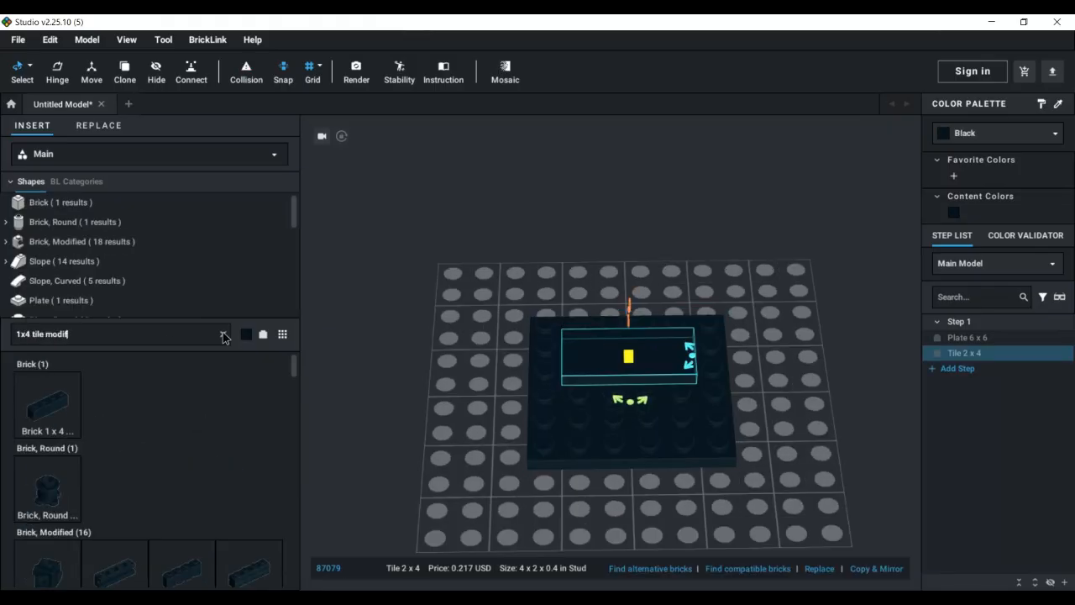
{"action": "left_click", "coordinate": [225, 336]}
{"action": "type", "text": "1x4 plate modifi"}
{"action": "left_click", "coordinate": [629, 387]}
{"action": "left_click", "coordinate": [224, 336]}
{"action": "type", "text": "1x4 tile"}
Step: Place a Plate 4 x 4 on the grid beside the black base and set the color to Dark Red
{"action": "left_click", "coordinate": [222, 337]}
{"action": "type", "text": "4x4 plate"}
{"action": "left_click", "coordinate": [48, 453]}
{"action": "left_click", "coordinate": [499, 378]}
{"action": "left_click", "coordinate": [246, 335]}
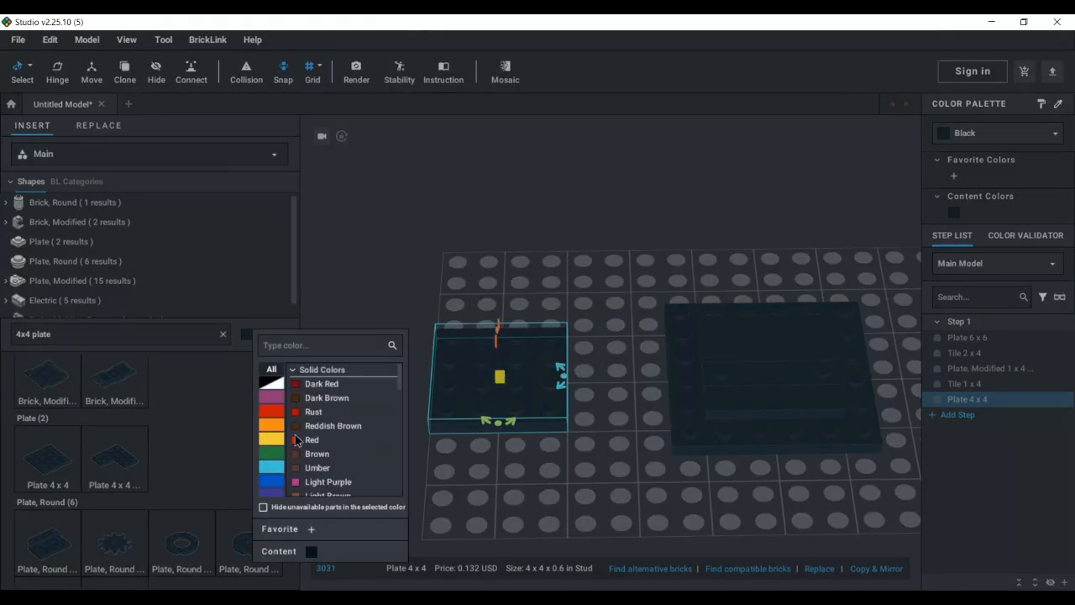
{"action": "left_click", "coordinate": [328, 383]}
Step: Place two Dark Red Brick 2 x 4 side by side on the Plate 4 x 4
{"action": "left_click", "coordinate": [223, 335]}
{"action": "scroll", "coordinate": [168, 438], "scroll_direction": "down", "scroll_amount": 5}
{"action": "left_click", "coordinate": [115, 478]}
{"action": "right_click_drag", "start_coordinate": [728, 370], "coordinate": [806, 370]}
{"action": "scroll", "coordinate": [182, 448], "scroll_direction": "up", "scroll_amount": 4}
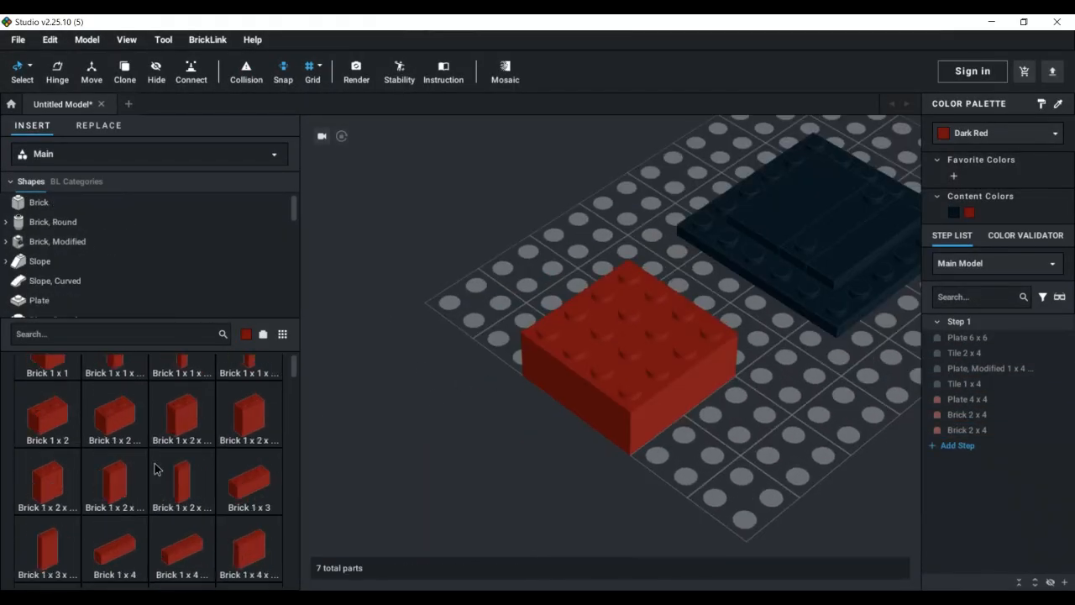
Step: Stand two Dark Red Brick 1 x 2 x 2 with Inside Axle Holder on one edge of the Brick 2 x 4 layer
{"action": "left_click", "coordinate": [182, 479]}
{"action": "left_click", "coordinate": [666, 264]}
{"action": "left_click_drag", "start_coordinate": [629, 288], "coordinate": [590, 288]}
{"action": "right_click_drag", "start_coordinate": [590, 288], "coordinate": [639, 288]}
Step: Search the part library for 1x2 and add two Dark Red Brick 1 x 2 without Bottom Tube along the torso's sides
{"action": "left_click", "coordinate": [171, 334]}
{"action": "type", "text": "1x2"}
{"action": "left_click", "coordinate": [115, 407]}
{"action": "left_click", "coordinate": [675, 311]}
Step: Search for 1x2 modified parts and add a Dark Red Brick, Modified 1 x 2 to the torso
{"action": "left_click", "coordinate": [177, 338]}
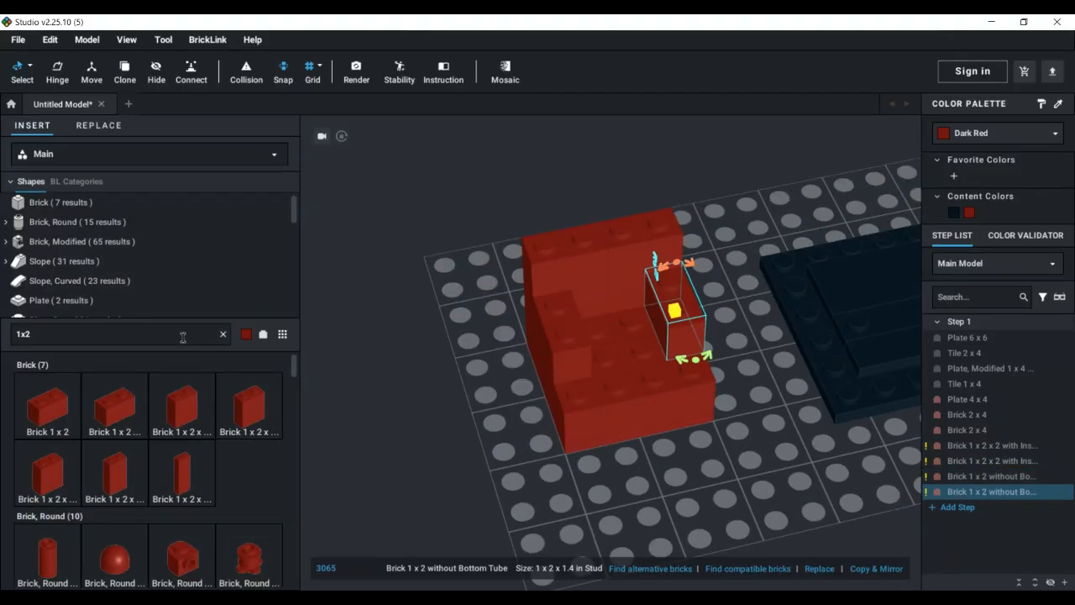
{"action": "type", "text": "modif"}
{"action": "scroll", "coordinate": [168, 471], "scroll_direction": "down", "scroll_amount": 4}
{"action": "left_click", "coordinate": [650, 226]}
{"action": "right_click_drag", "start_coordinate": [650, 226], "coordinate": [467, 375]}
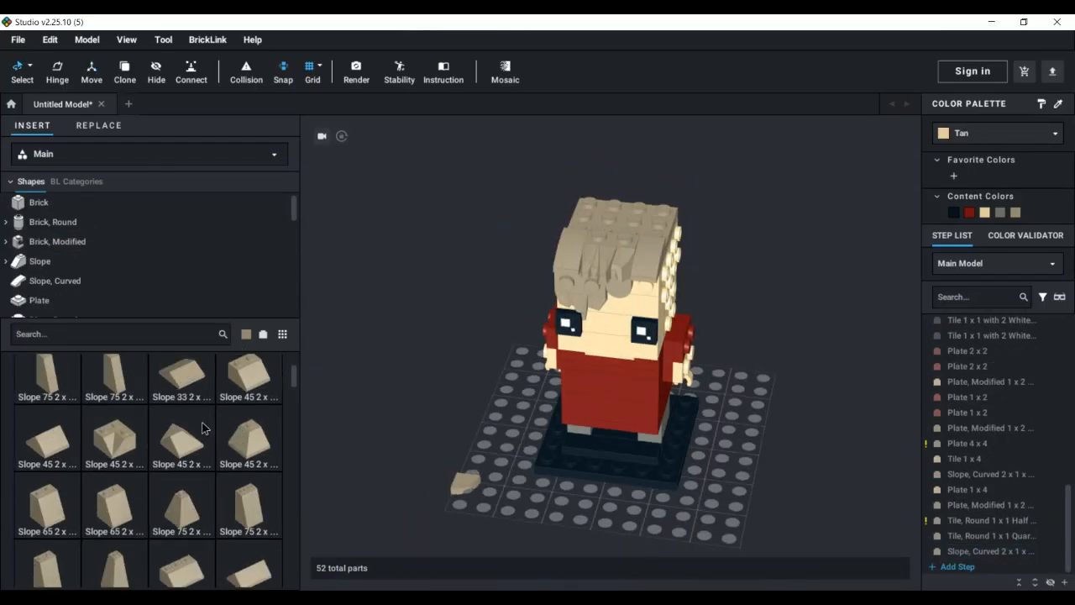
Step: Examine the large brick-built figure and the minifigure beside it from several angles
{"action": "scroll", "coordinate": [202, 428], "scroll_direction": "up", "scroll_amount": 5}
{"action": "right_click_drag", "start_coordinate": [546, 395], "coordinate": [831, 333]}
{"action": "scroll", "coordinate": [684, 311], "scroll_direction": "up", "scroll_amount": 3}
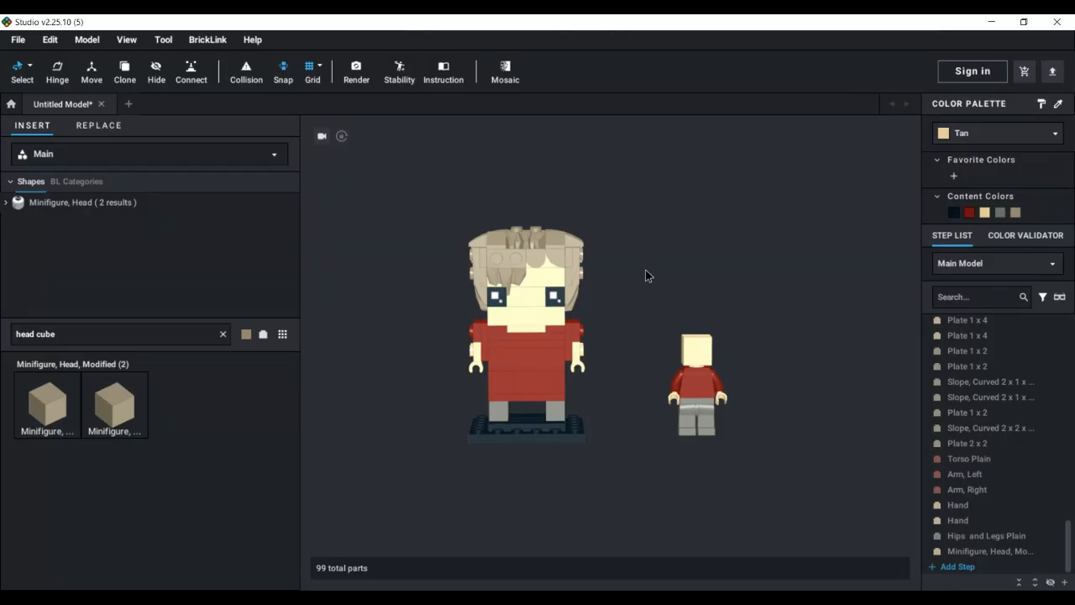
{"action": "right_click_drag", "start_coordinate": [651, 267], "coordinate": [651, 281]}
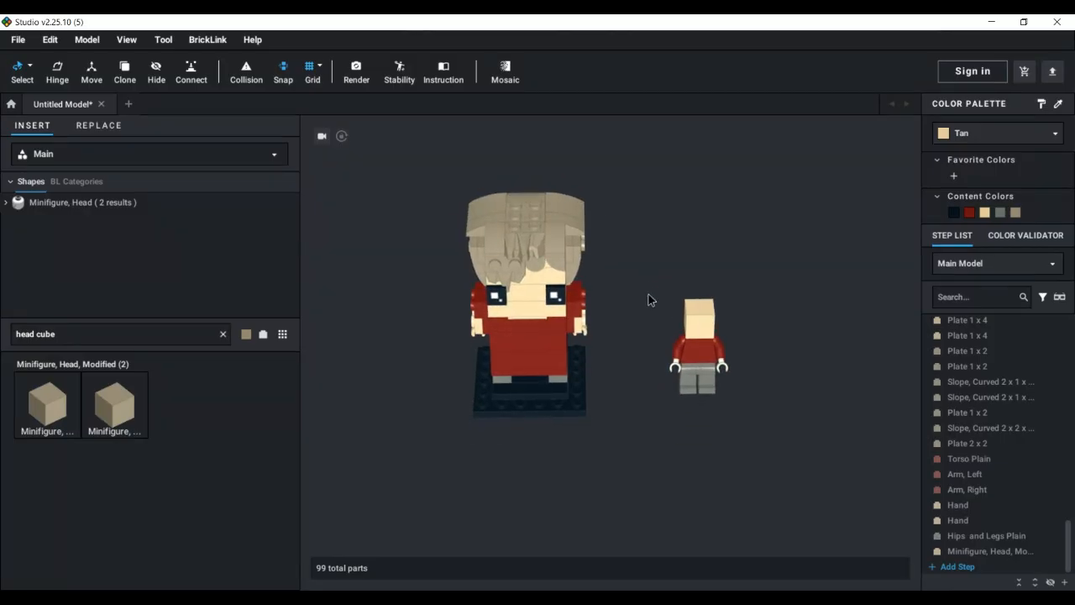
{"action": "middle_click_drag", "start_coordinate": [649, 294], "coordinate": [683, 331]}
{"action": "right_click_drag", "start_coordinate": [661, 368], "coordinate": [664, 346]}
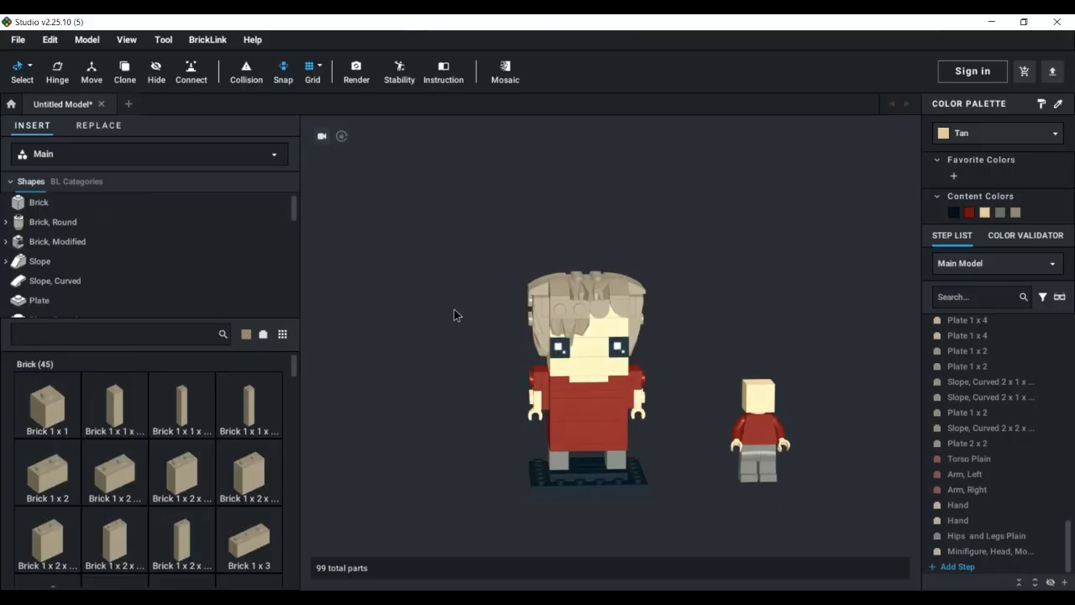
{"action": "mouse_move", "coordinate": [475, 293]}
{"action": "right_mouse_down"}
{"action": "mouse_move", "coordinate": [445, 262]}
{"action": "mouse_move", "coordinate": [479, 329]}
{"action": "mouse_move", "coordinate": [471, 300]}
{"action": "right_mouse_up"}
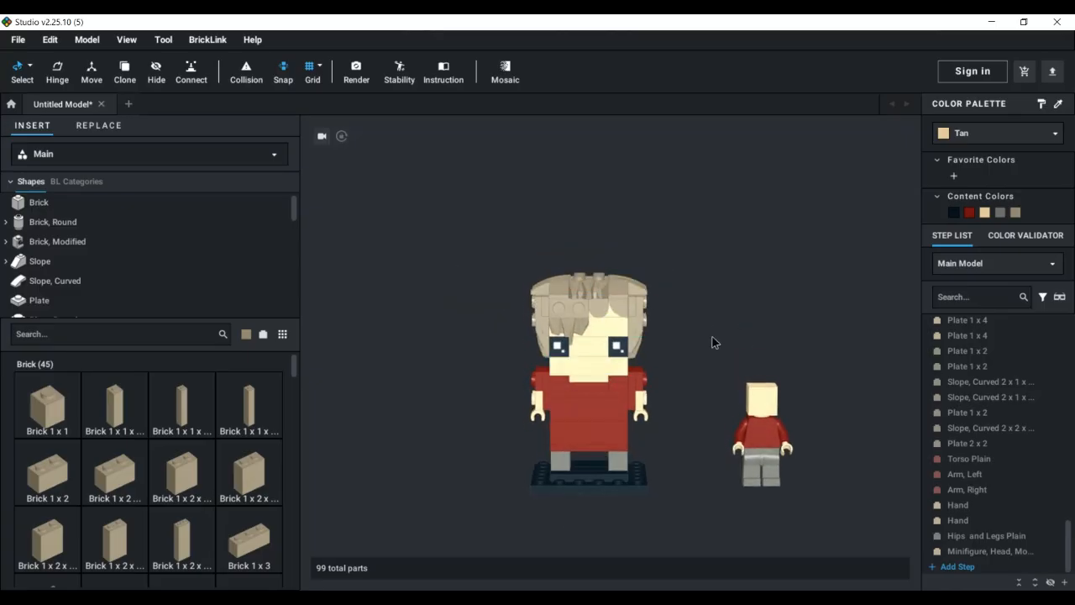
{"action": "scroll", "coordinate": [702, 388], "scroll_direction": "down", "scroll_amount": 3}
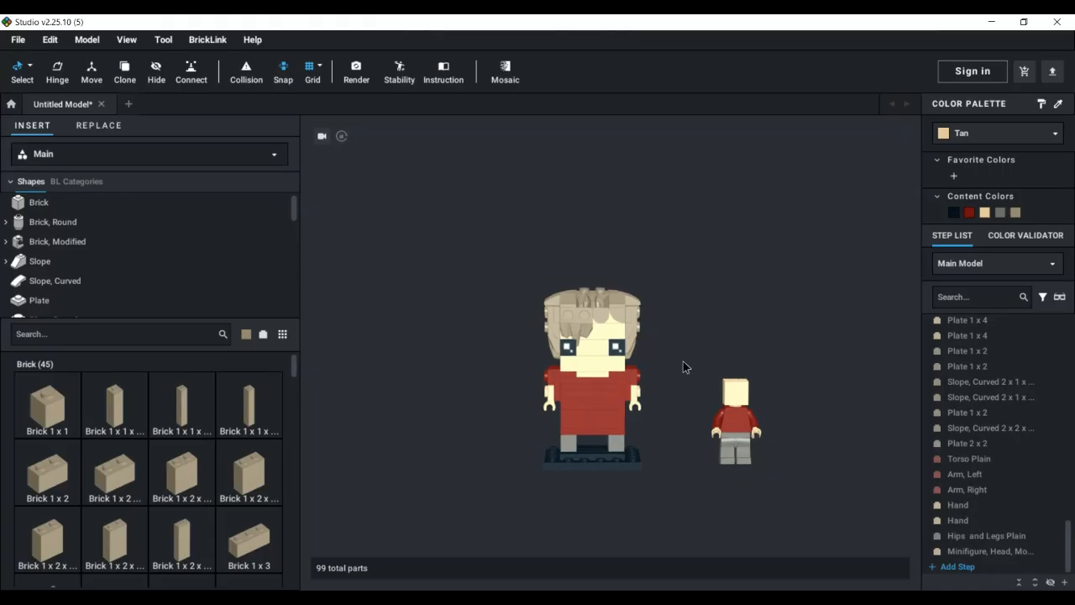
{"action": "mouse_move", "coordinate": [679, 379]}
{"action": "right_mouse_down"}
{"action": "mouse_move", "coordinate": [674, 348]}
{"action": "mouse_move", "coordinate": [676, 383]}
{"action": "right_mouse_up"}
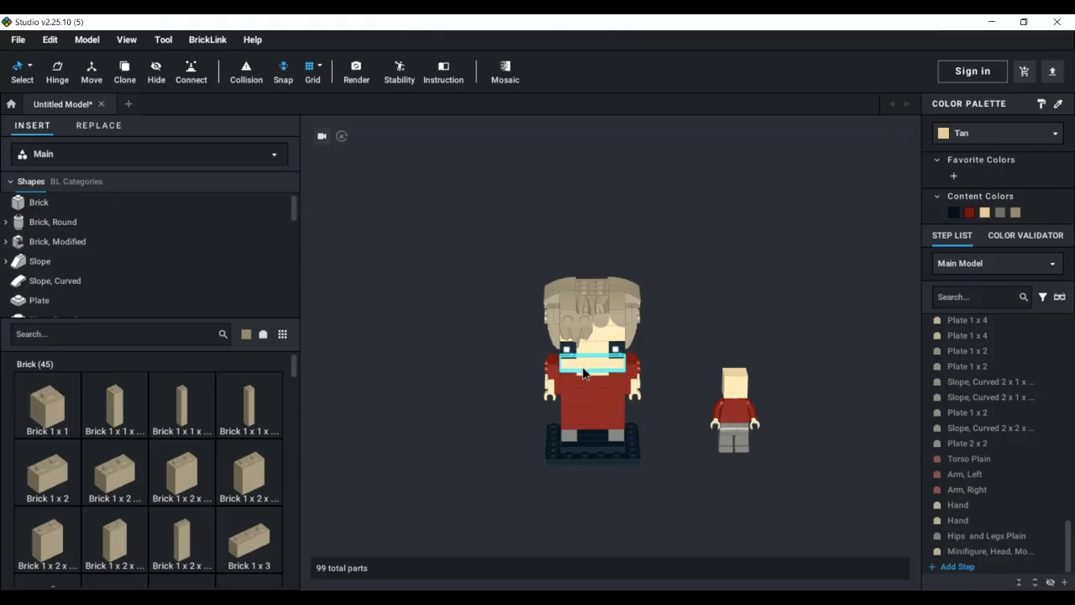
Step: Select the whole large figure including its base, inspect it from above, and clear the selection
{"action": "left_click_drag", "start_coordinate": [472, 217], "coordinate": [623, 414]}
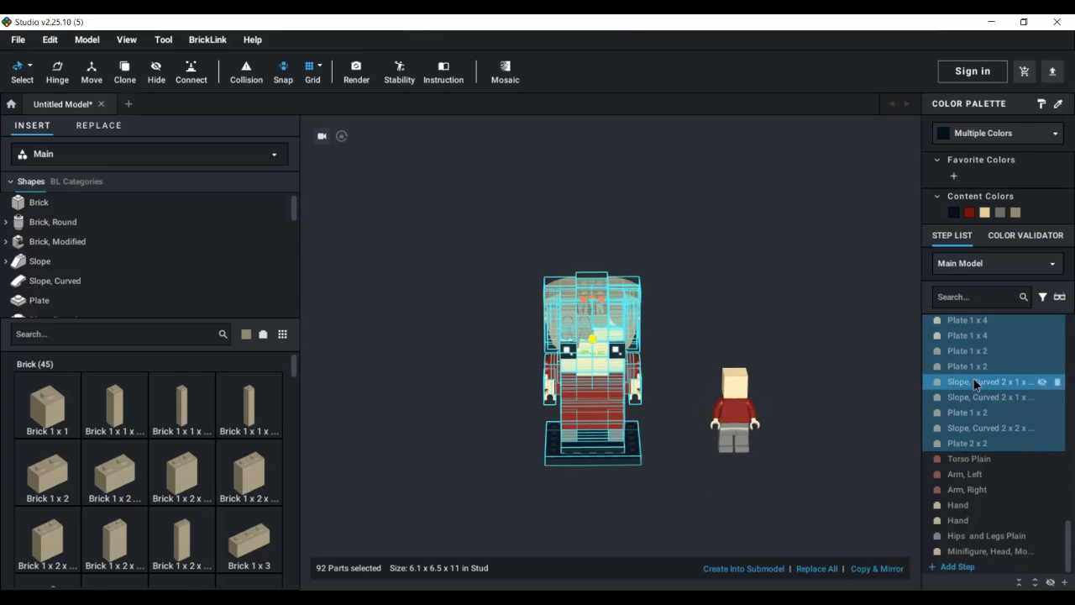
{"action": "right_click_drag", "start_coordinate": [577, 354], "coordinate": [571, 388]}
{"action": "mouse_move", "coordinate": [594, 403]}
{"action": "left_mouse_down"}
{"action": "mouse_move", "coordinate": [555, 402]}
{"action": "mouse_move", "coordinate": [543, 366]}
{"action": "mouse_move", "coordinate": [544, 263]}
{"action": "mouse_move", "coordinate": [586, 396]}
{"action": "mouse_move", "coordinate": [537, 212]}
{"action": "mouse_move", "coordinate": [509, 283]}
{"action": "mouse_move", "coordinate": [571, 320]}
{"action": "mouse_move", "coordinate": [528, 351]}
{"action": "mouse_move", "coordinate": [554, 277]}
{"action": "mouse_move", "coordinate": [545, 324]}
{"action": "mouse_move", "coordinate": [579, 328]}
{"action": "mouse_move", "coordinate": [594, 316]}
{"action": "mouse_move", "coordinate": [593, 294]}
{"action": "mouse_move", "coordinate": [578, 306]}
{"action": "mouse_move", "coordinate": [587, 386]}
{"action": "mouse_move", "coordinate": [615, 403]}
{"action": "left_mouse_up"}
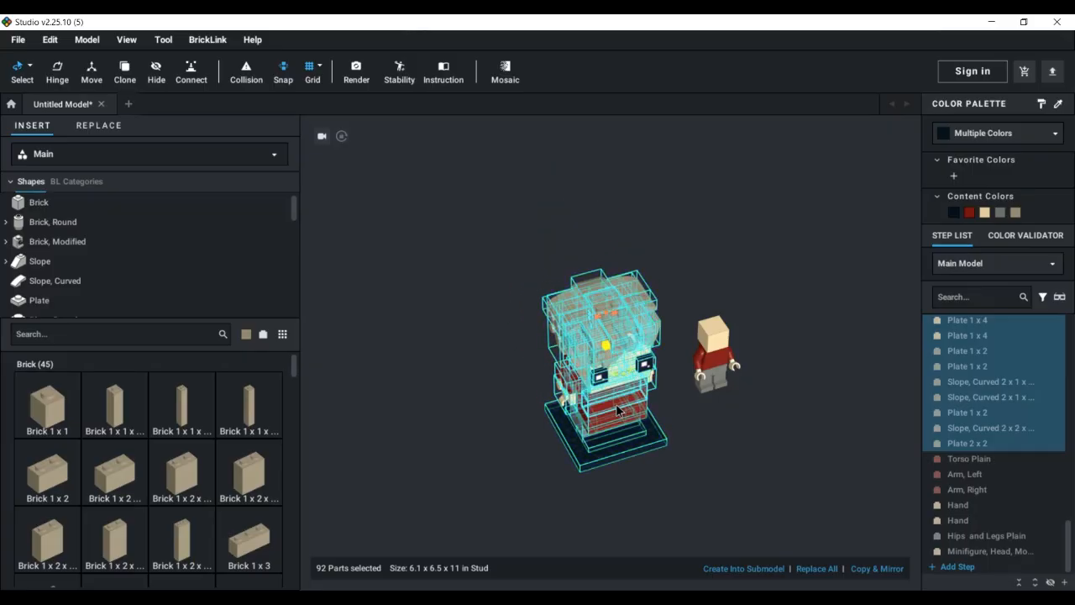
{"action": "left_click", "coordinate": [704, 321]}
Step: Try moving the large figure's complete hair section above and beside the minifigure, undo the move and clear the selection
{"action": "left_click_drag", "start_coordinate": [583, 292], "coordinate": [821, 320]}
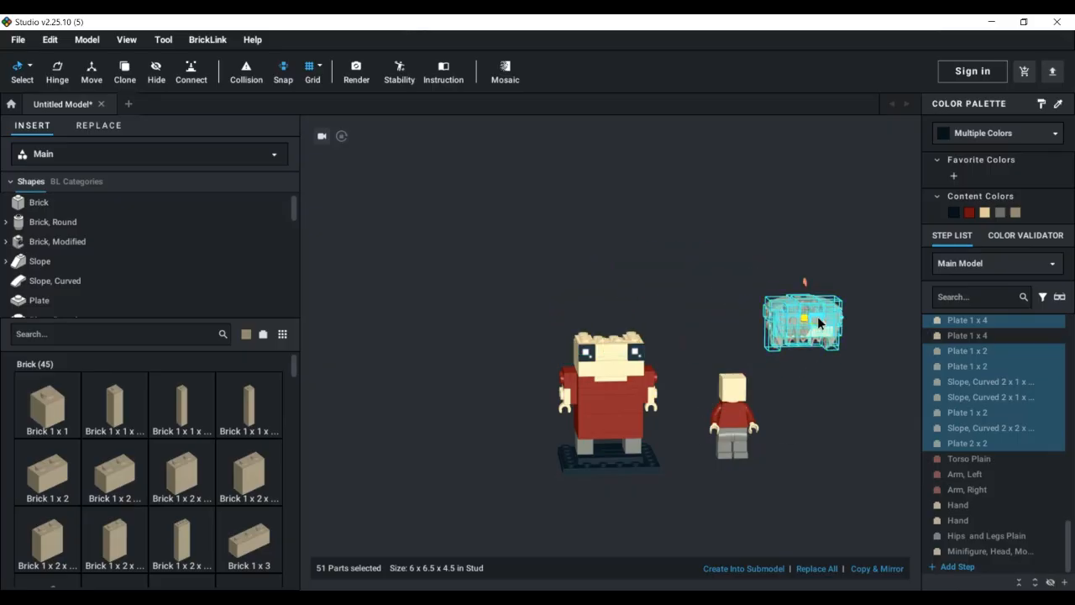
{"action": "key", "text": "ctrl+z"}
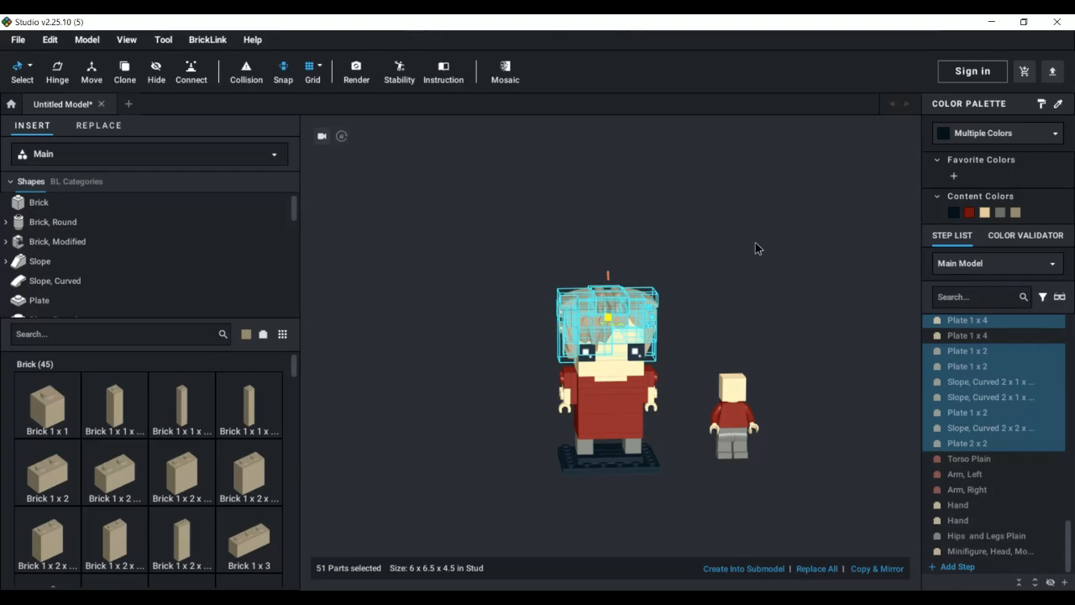
{"action": "left_click", "coordinate": [724, 298]}
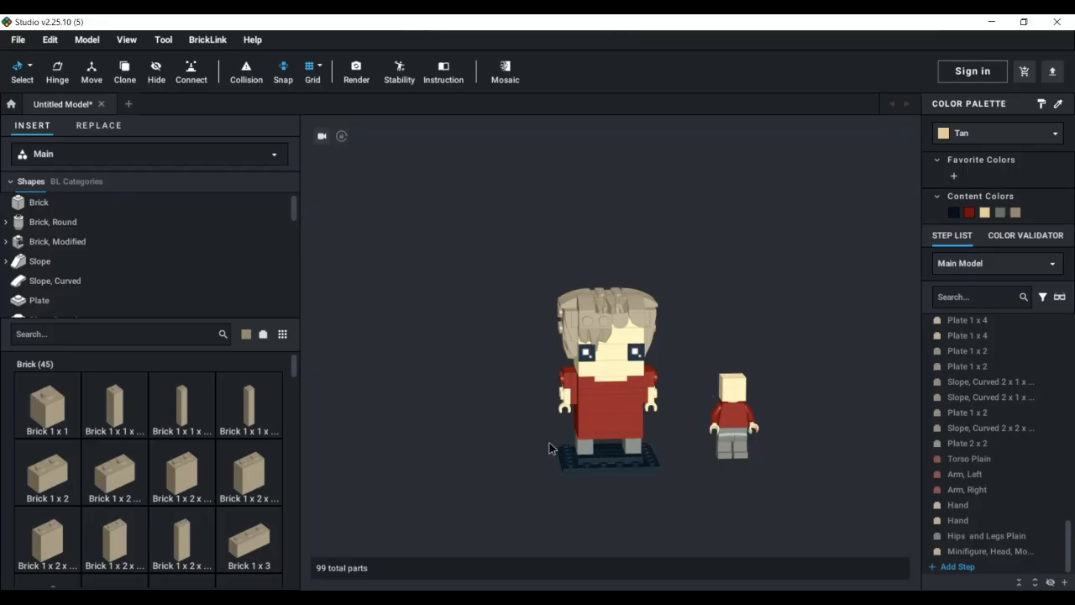
Step: Select the Brick 2 x 4 in the large figure's torso, inspect it up close and clear the selection
{"action": "scroll", "coordinate": [588, 411], "scroll_direction": "up", "scroll_amount": 3}
{"action": "left_click", "coordinate": [606, 483]}
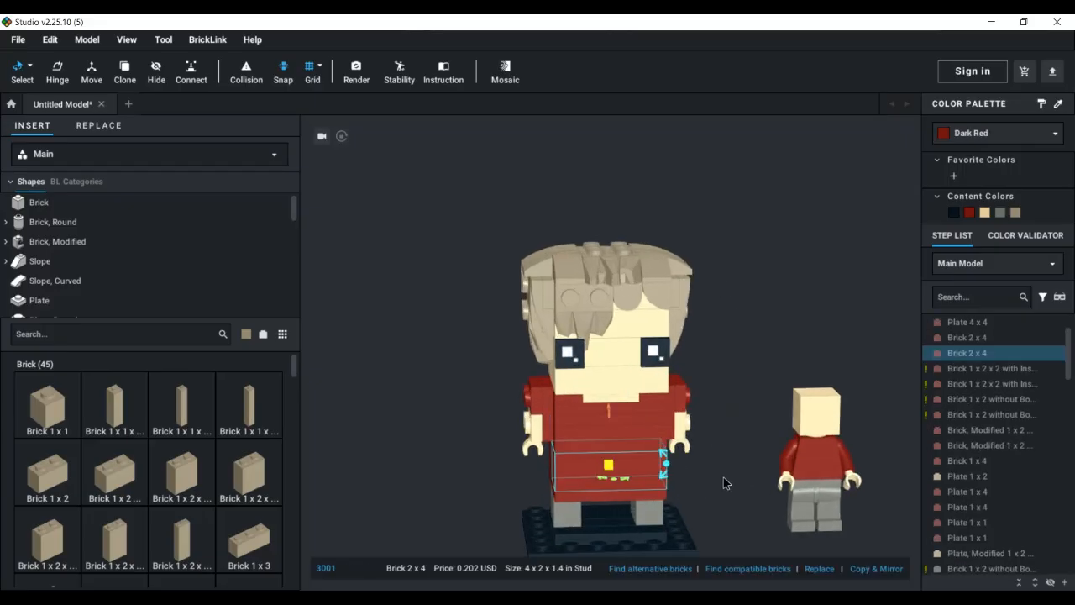
{"action": "scroll", "coordinate": [730, 437], "scroll_direction": "up", "scroll_amount": 3}
{"action": "mouse_move", "coordinate": [734, 406]}
{"action": "right_mouse_down"}
{"action": "mouse_move", "coordinate": [720, 396]}
{"action": "mouse_move", "coordinate": [739, 401]}
{"action": "right_mouse_up"}
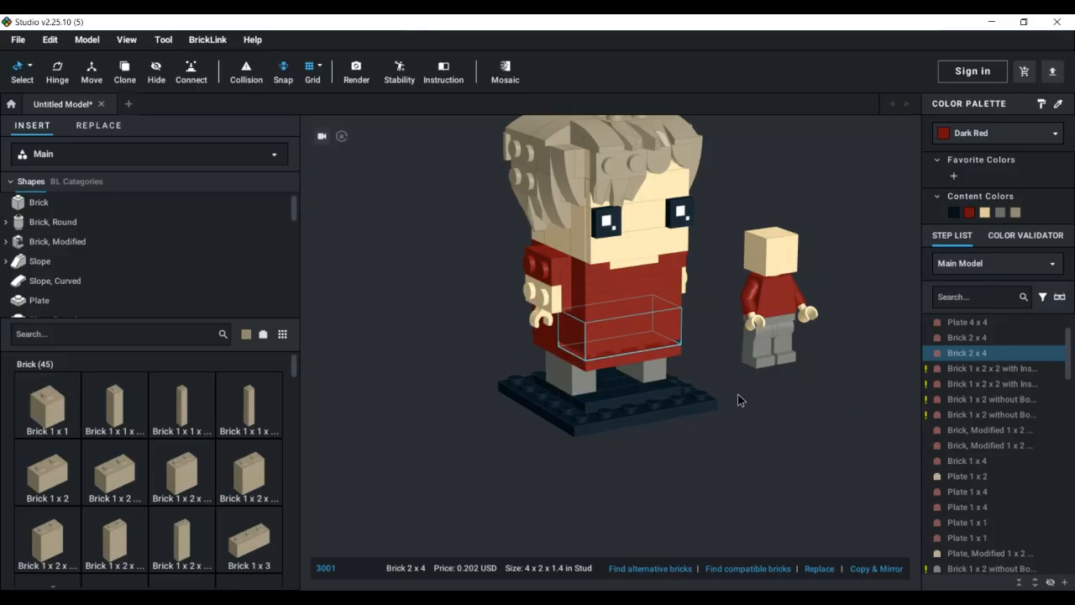
{"action": "right_click_drag", "start_coordinate": [758, 408], "coordinate": [739, 414]}
{"action": "left_click", "coordinate": [755, 332]}
{"action": "right_click_drag", "start_coordinate": [753, 321], "coordinate": [696, 367]}
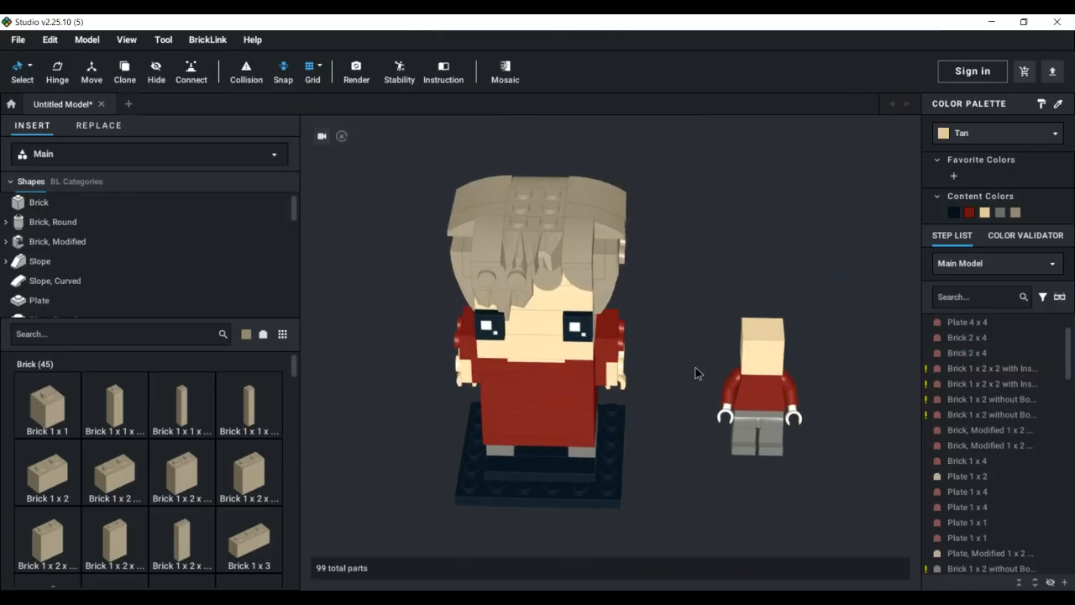
Step: Examine the large figure and the minifigure from the front and side, closing in on the minifigure
{"action": "scroll", "coordinate": [696, 367], "scroll_direction": "down", "scroll_amount": 3}
{"action": "right_click_drag", "start_coordinate": [657, 401], "coordinate": [662, 385]}
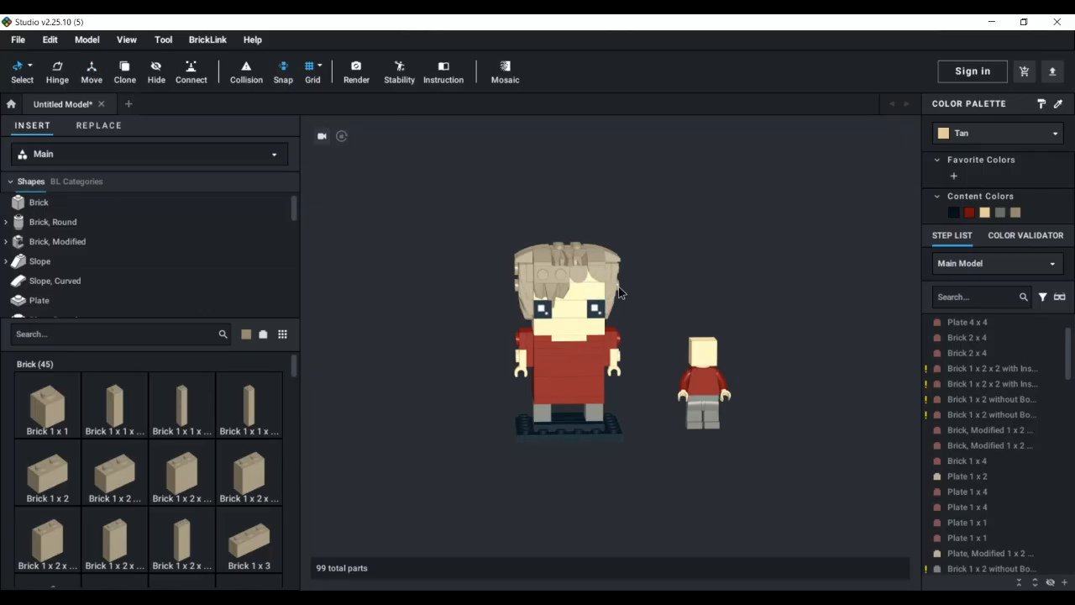
{"action": "mouse_move", "coordinate": [682, 273]}
{"action": "middle_mouse_down"}
{"action": "mouse_move", "coordinate": [660, 293]}
{"action": "mouse_move", "coordinate": [647, 271]}
{"action": "mouse_move", "coordinate": [689, 269]}
{"action": "mouse_move", "coordinate": [662, 264]}
{"action": "middle_mouse_up"}
{"action": "right_click_drag", "start_coordinate": [662, 265], "coordinate": [732, 339]}
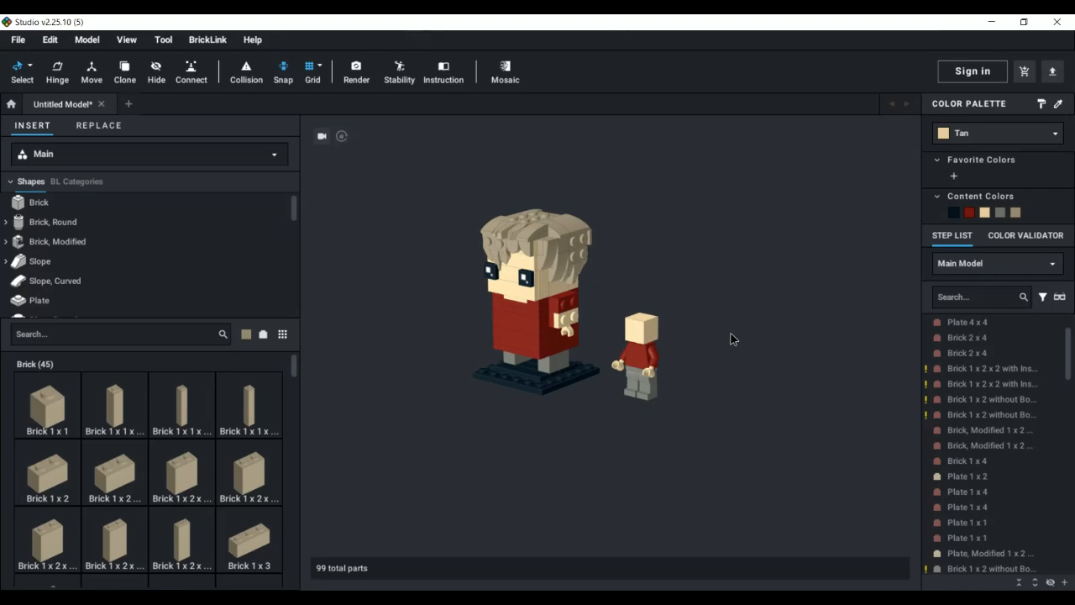
{"action": "scroll", "coordinate": [687, 365], "scroll_direction": "up", "scroll_amount": 5}
{"action": "scroll", "coordinate": [722, 346], "scroll_direction": "up", "scroll_amount": 1}
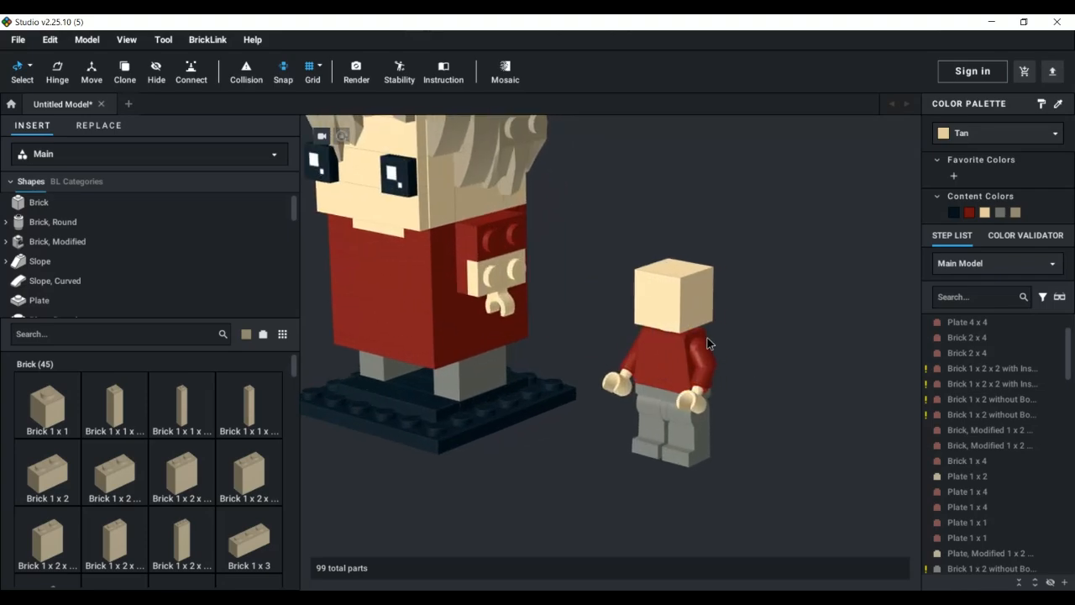
{"action": "middle_click_drag", "start_coordinate": [717, 344], "coordinate": [636, 332]}
{"action": "scroll", "coordinate": [636, 332], "scroll_direction": "down", "scroll_amount": 3}
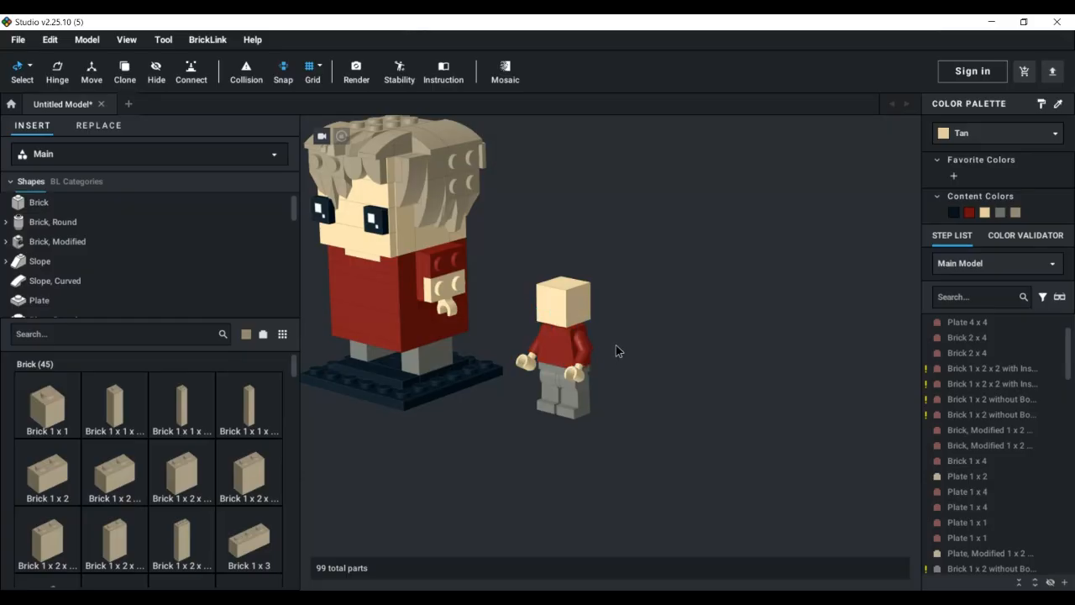
Step: Rotate the minifigure's left arm about its shoulder so that its hand reaches forward
{"action": "scroll", "coordinate": [616, 348], "scroll_direction": "up", "scroll_amount": 5}
{"action": "left_click", "coordinate": [576, 342]}
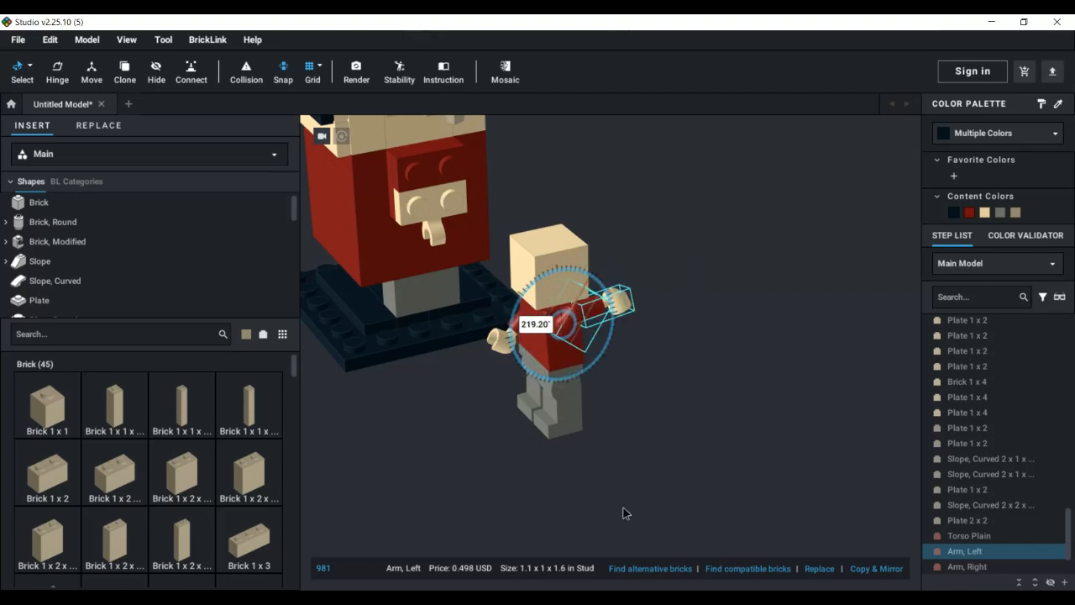
{"action": "left_click_drag", "start_coordinate": [490, 383], "coordinate": [479, 327]}
{"action": "left_click", "coordinate": [457, 403]}
Step: Search for bar parts, add a Dark Tan Cone 1 x 1 Inverted with Bar and attach it to the minifigure's left hand
{"action": "left_click", "coordinate": [96, 333]}
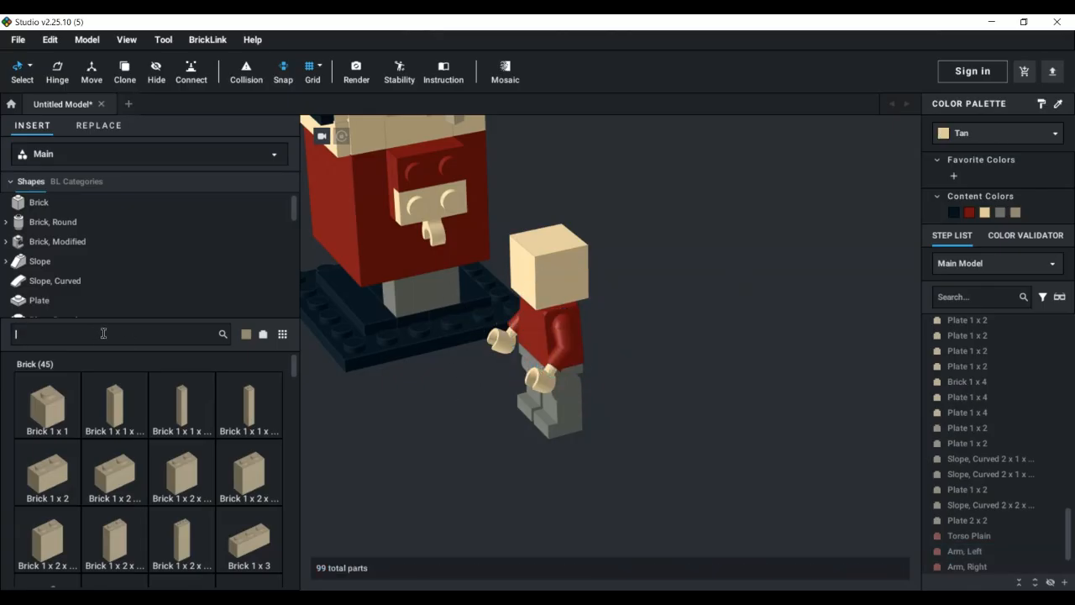
{"action": "type", "text": "bar"}
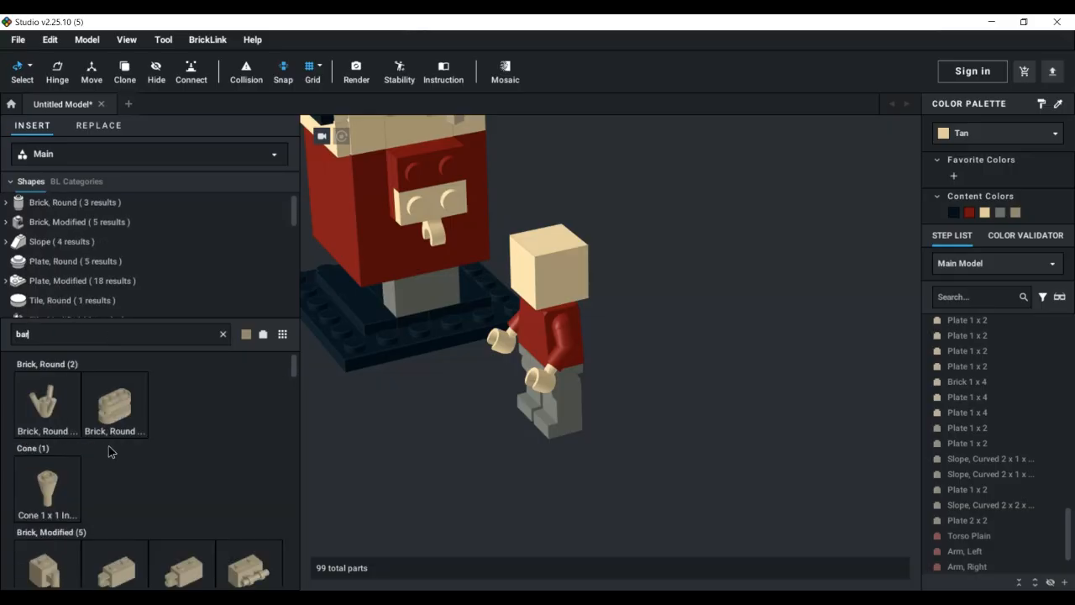
{"action": "left_click", "coordinate": [45, 501]}
{"action": "right_click_drag", "start_coordinate": [539, 380], "coordinate": [595, 428]}
{"action": "left_click", "coordinate": [608, 429]}
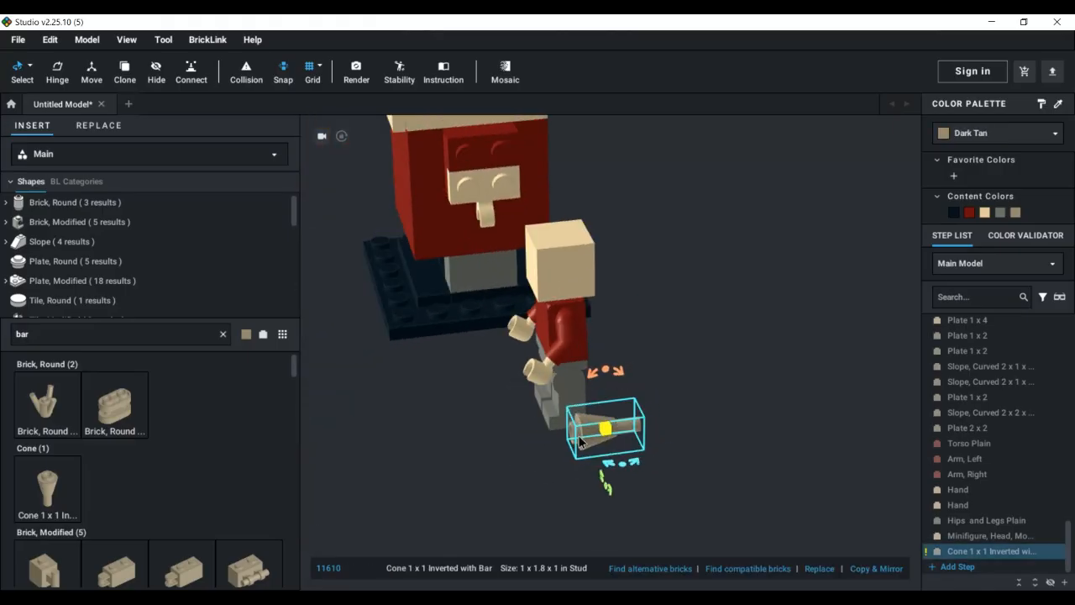
{"action": "left_click_drag", "start_coordinate": [626, 368], "coordinate": [538, 377]}
{"action": "right_click_drag", "start_coordinate": [577, 426], "coordinate": [619, 396]}
{"action": "left_click", "coordinate": [619, 396]}
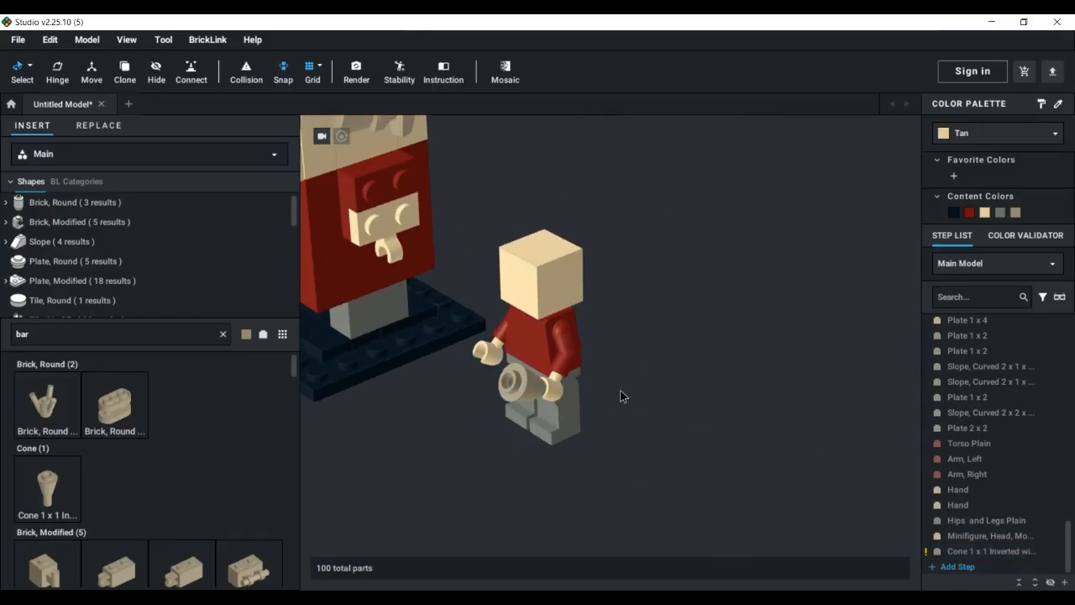
Step: Rotate the minifigure's left arm together with its hand and cone so that the cone points upward
{"action": "left_click", "coordinate": [561, 339]}
{"action": "left_click", "coordinate": [507, 344], "text": "ctrl"}
{"action": "left_click_drag", "start_coordinate": [506, 345], "coordinate": [478, 305]}
{"action": "left_click", "coordinate": [478, 306]}
Step: Open the minifigure's Hips and Legs Plain part for posing and rotate one leg about the hip
{"action": "right_click_drag", "start_coordinate": [612, 366], "coordinate": [661, 348]}
{"action": "left_click", "coordinate": [550, 401]}
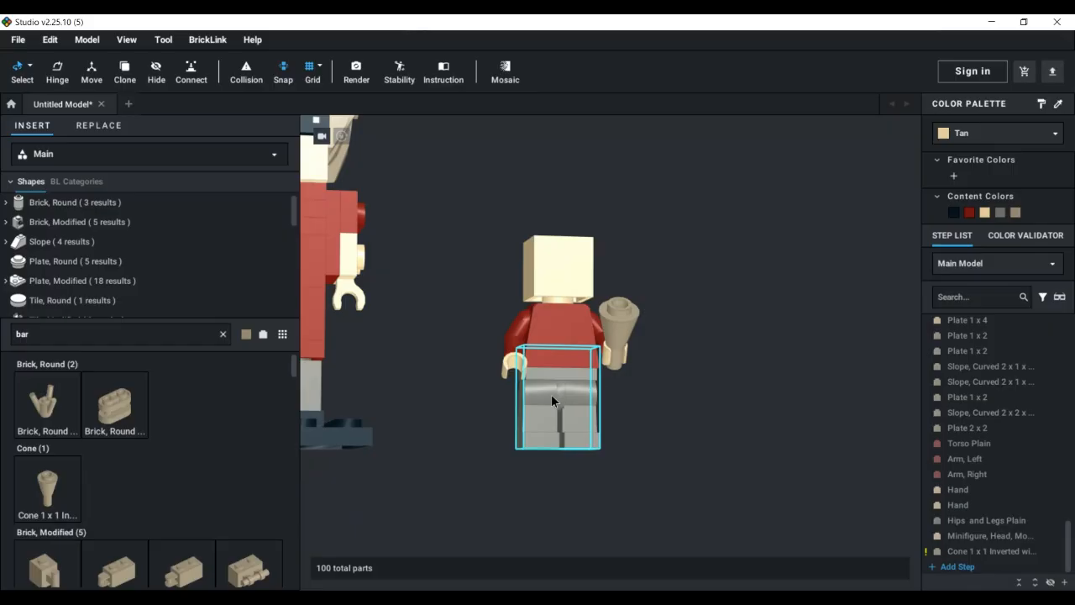
{"action": "left_click", "coordinate": [551, 395]}
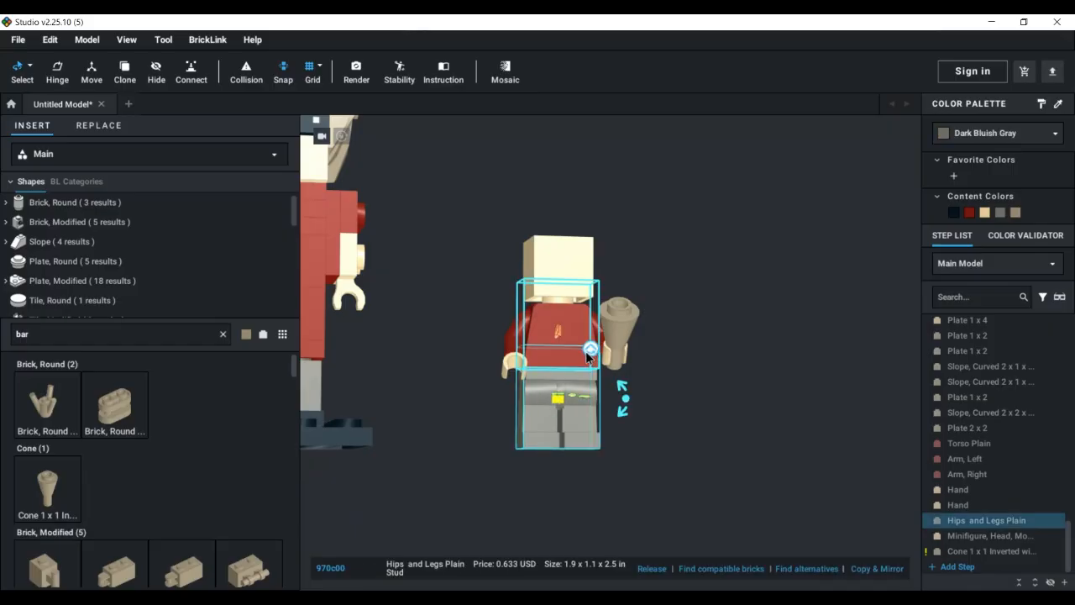
{"action": "right_click_drag", "start_coordinate": [600, 383], "coordinate": [504, 397]}
{"action": "left_click", "coordinate": [582, 351]}
{"action": "left_click", "coordinate": [555, 416]}
{"action": "left_click_drag", "start_coordinate": [499, 400], "coordinate": [542, 441]}
Step: Rotate the minifigure's right leg opposite to the other leg for a walking pose and return to the main model
{"action": "right_click_drag", "start_coordinate": [532, 425], "coordinate": [594, 410]}
{"action": "left_click", "coordinate": [558, 422]}
{"action": "left_click_drag", "start_coordinate": [565, 400], "coordinate": [636, 307]}
{"action": "right_click_drag", "start_coordinate": [636, 307], "coordinate": [617, 396]}
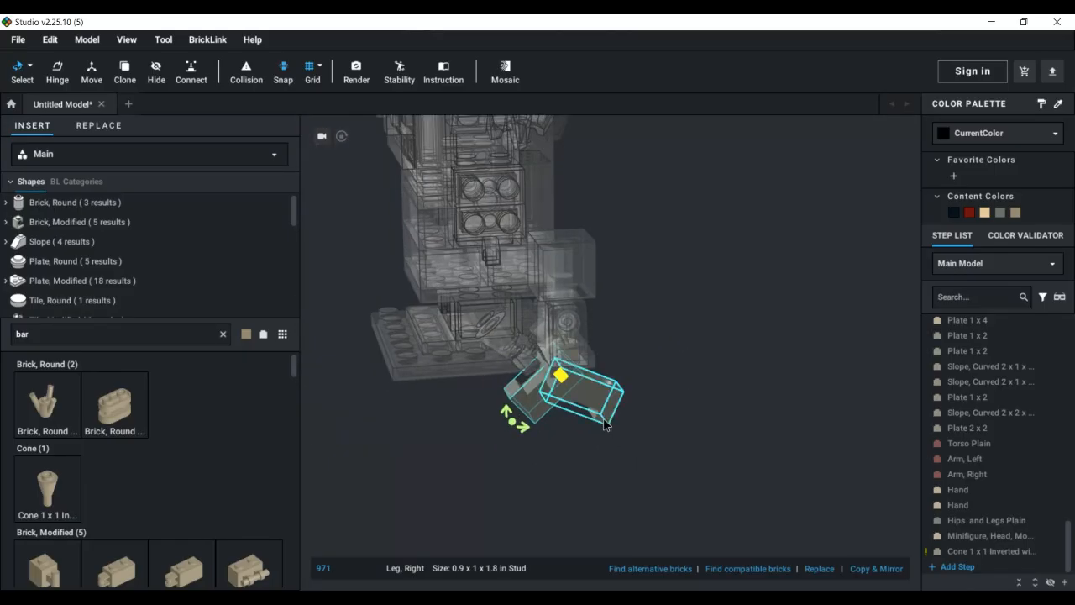
{"action": "left_click", "coordinate": [444, 466]}
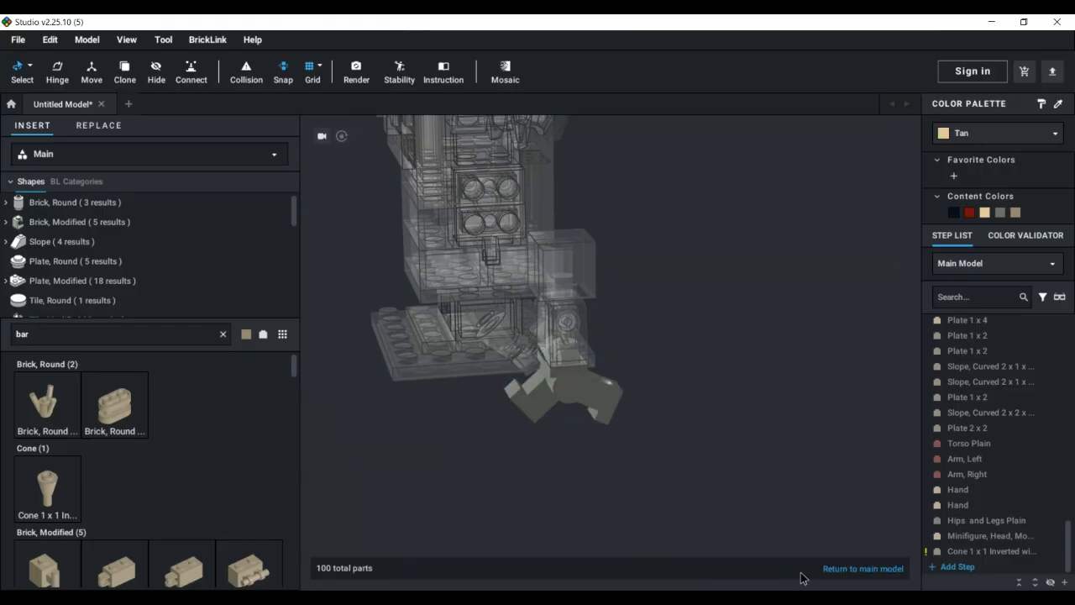
{"action": "left_click", "coordinate": [851, 572]}
Step: Examine the posed minifigure beside the large figure from the front and from slightly above
{"action": "right_click_drag", "start_coordinate": [507, 489], "coordinate": [547, 479]}
{"action": "scroll", "coordinate": [525, 373], "scroll_direction": "down", "scroll_amount": 5}
{"action": "right_click_drag", "start_coordinate": [538, 386], "coordinate": [556, 344]}
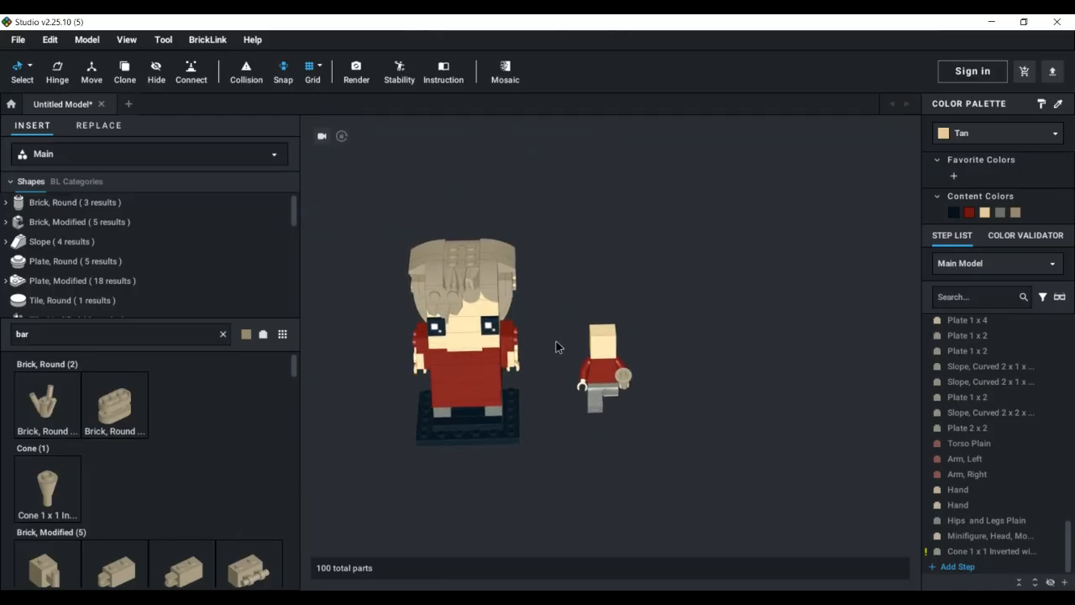
{"action": "middle_click_drag", "start_coordinate": [556, 342], "coordinate": [584, 364]}
{"action": "right_click_drag", "start_coordinate": [582, 386], "coordinate": [584, 364]}
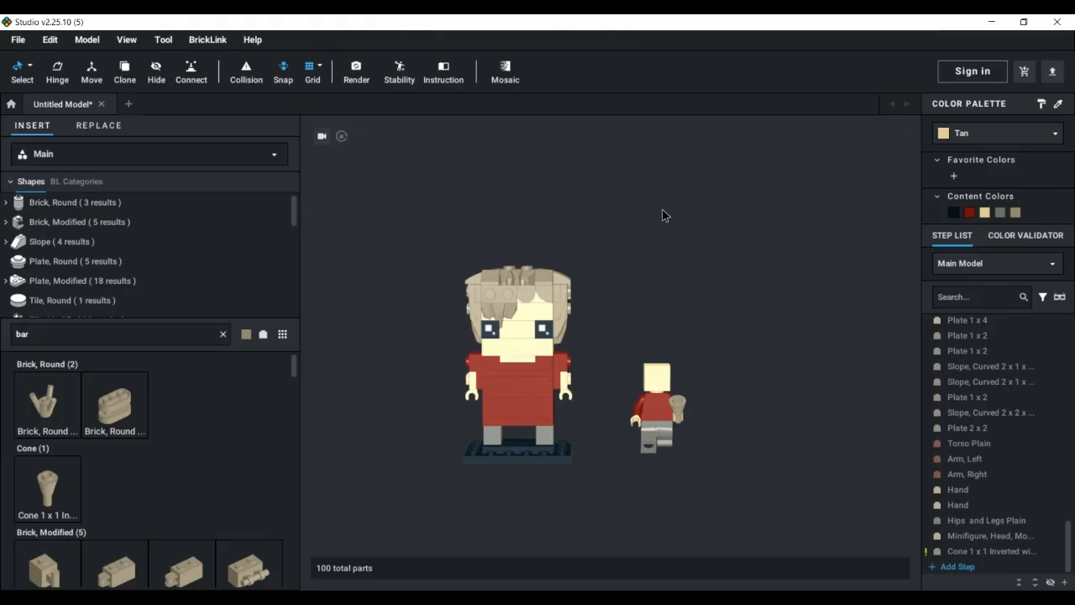
{"action": "mouse_move", "coordinate": [710, 321]}
{"action": "right_mouse_down"}
{"action": "mouse_move", "coordinate": [675, 352]}
{"action": "mouse_move", "coordinate": [719, 300]}
{"action": "mouse_move", "coordinate": [710, 338]}
{"action": "right_mouse_up"}
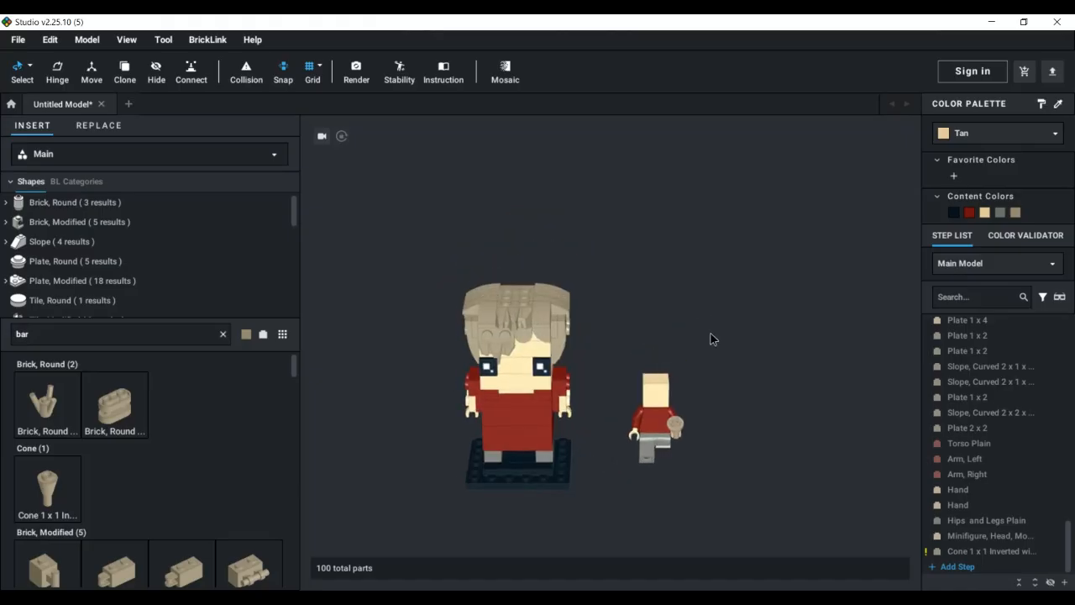